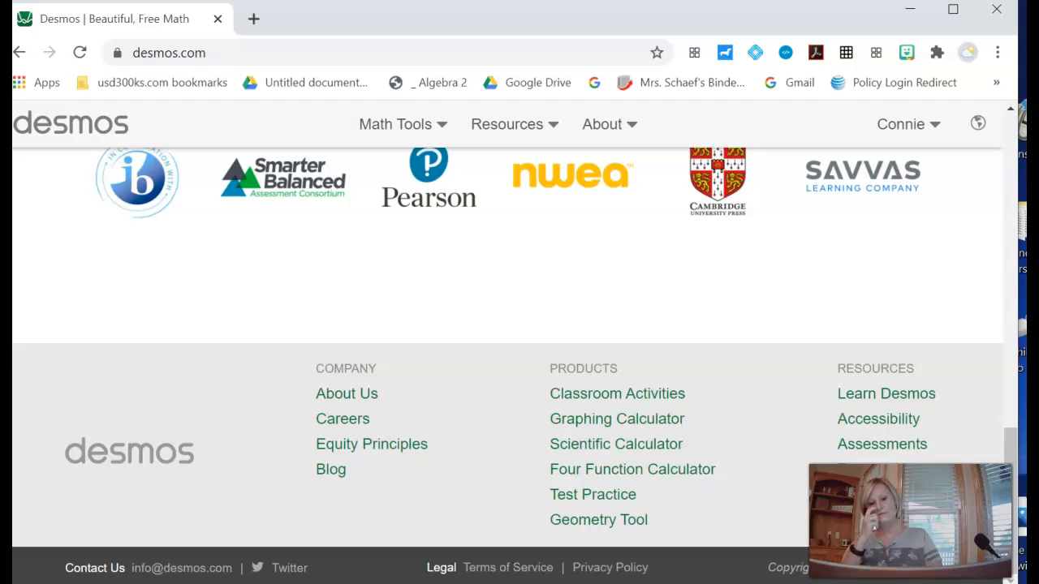
- Open the Geometry Tool from the products list
click(599, 526)
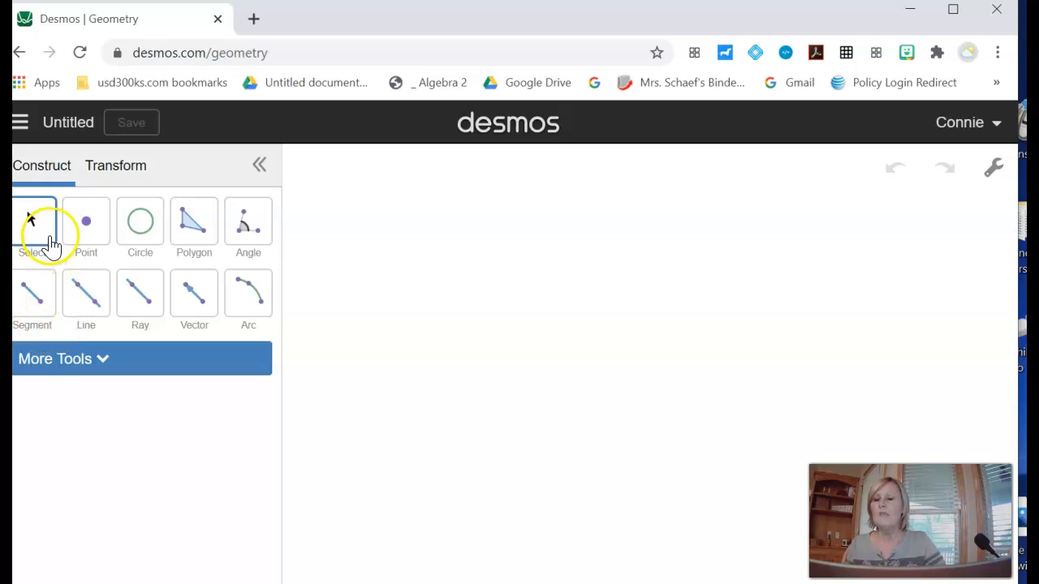
click(88, 222)
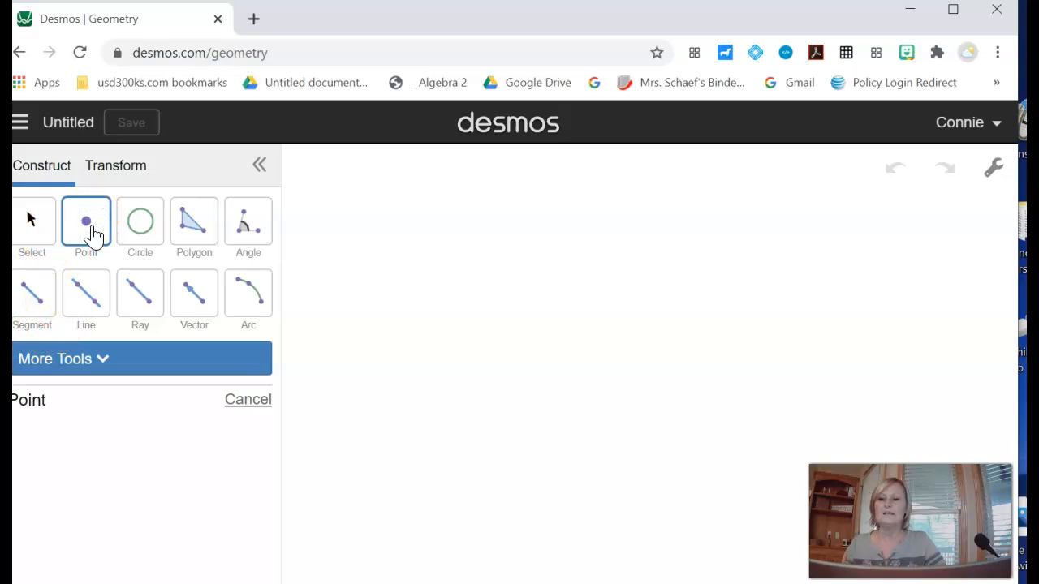
click(452, 261)
click(518, 393)
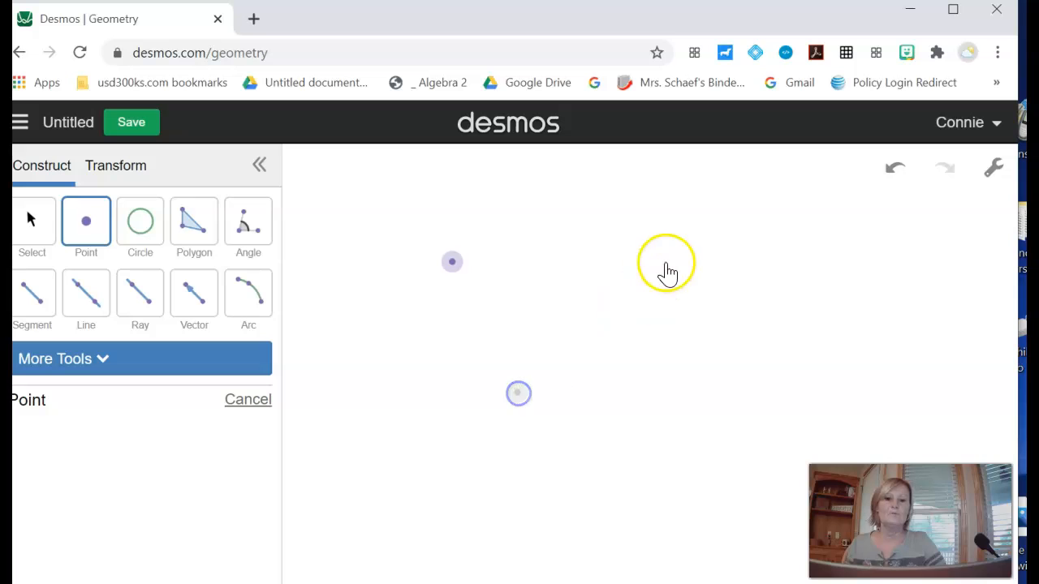
click(661, 242)
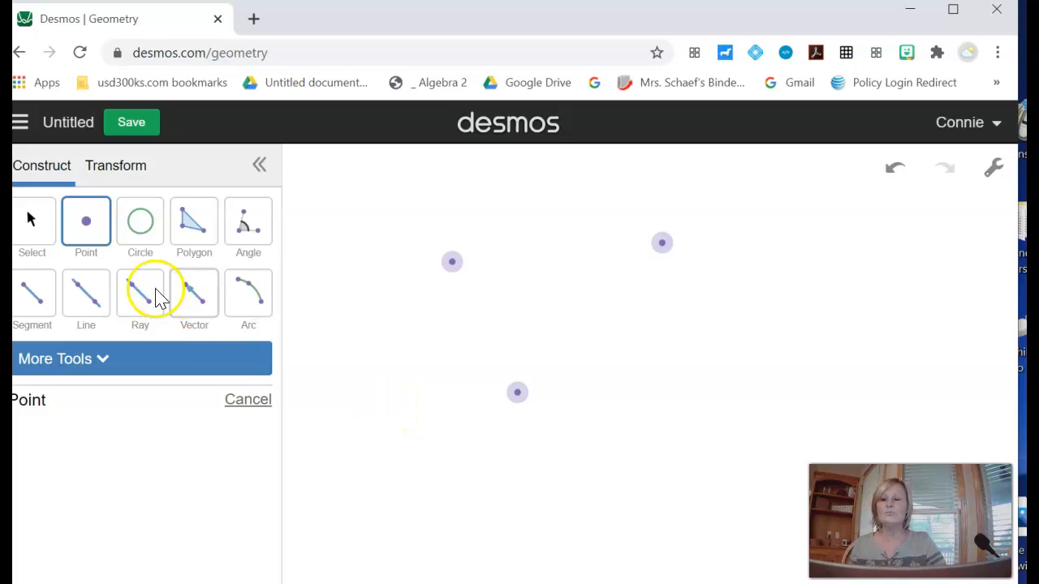
click(893, 171)
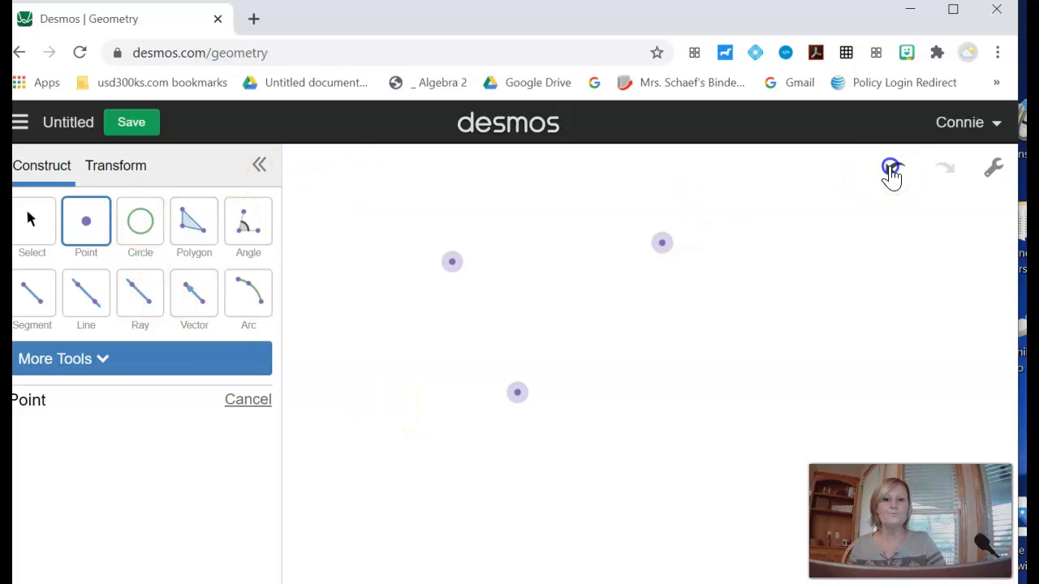
click(892, 172)
click(893, 172)
- Draw a triangle with the Polygon tool, closing it on its first vertex
click(194, 221)
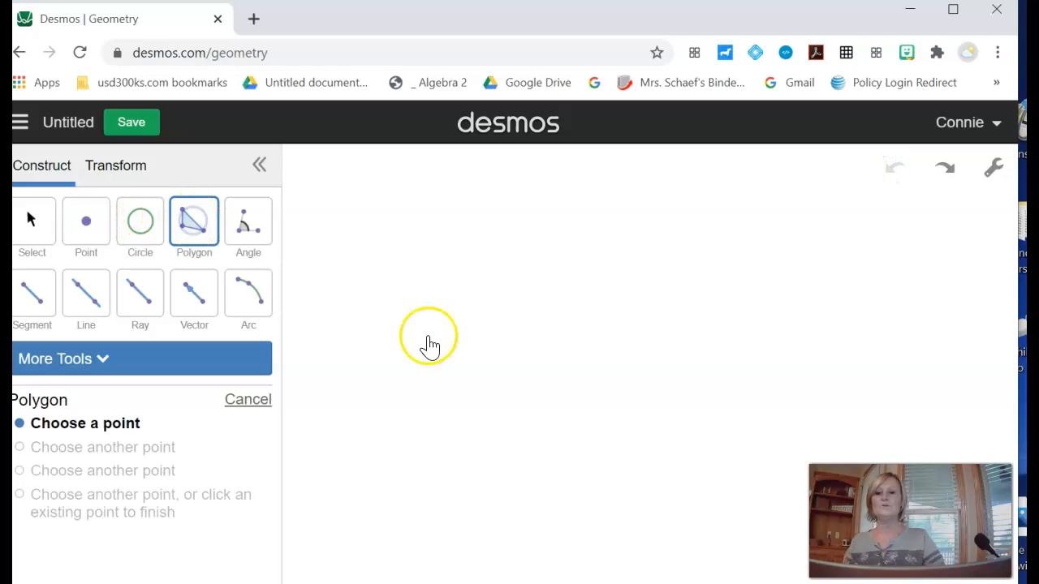
click(487, 394)
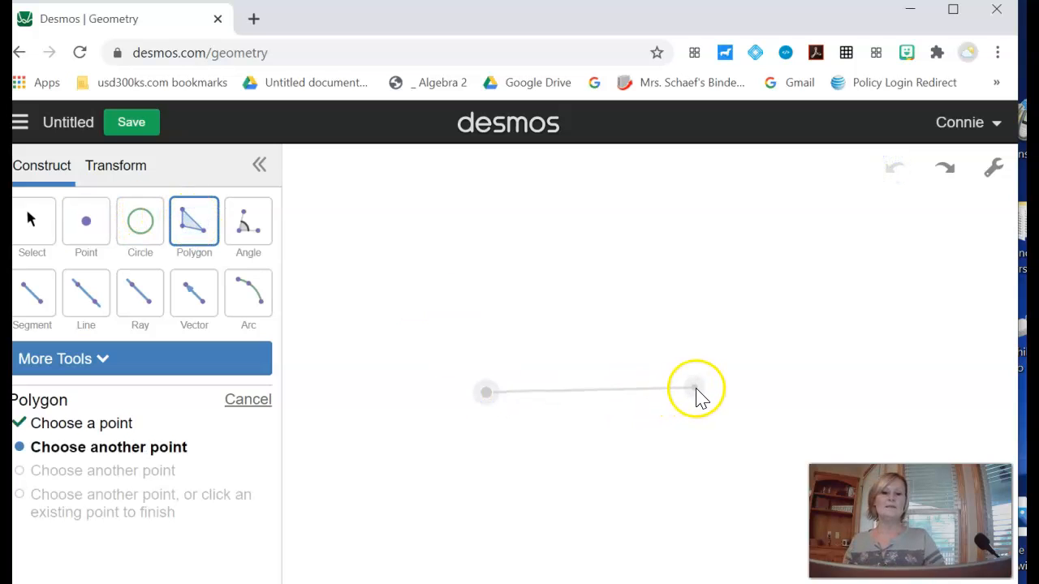
click(696, 389)
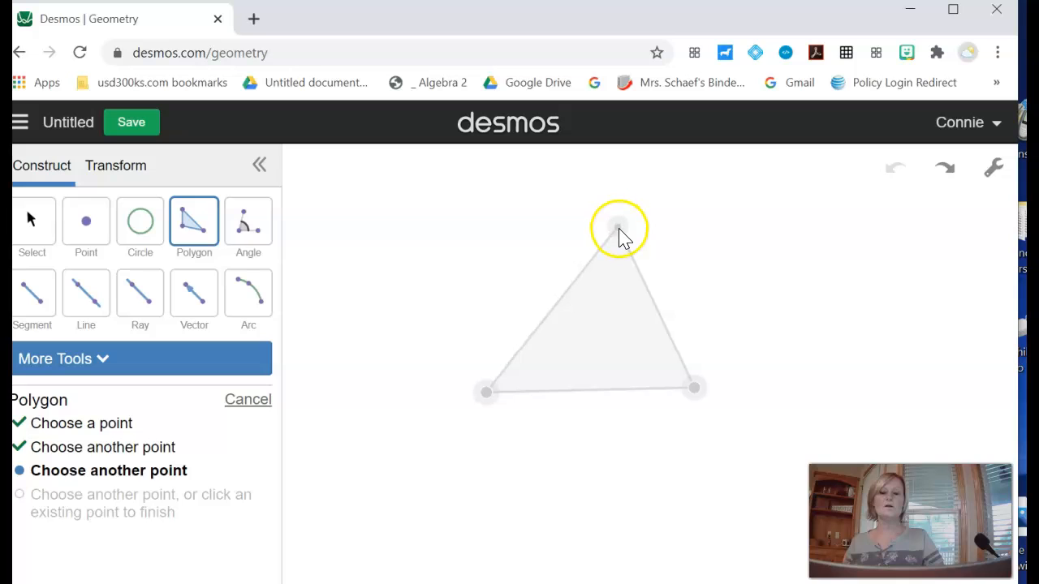
click(619, 229)
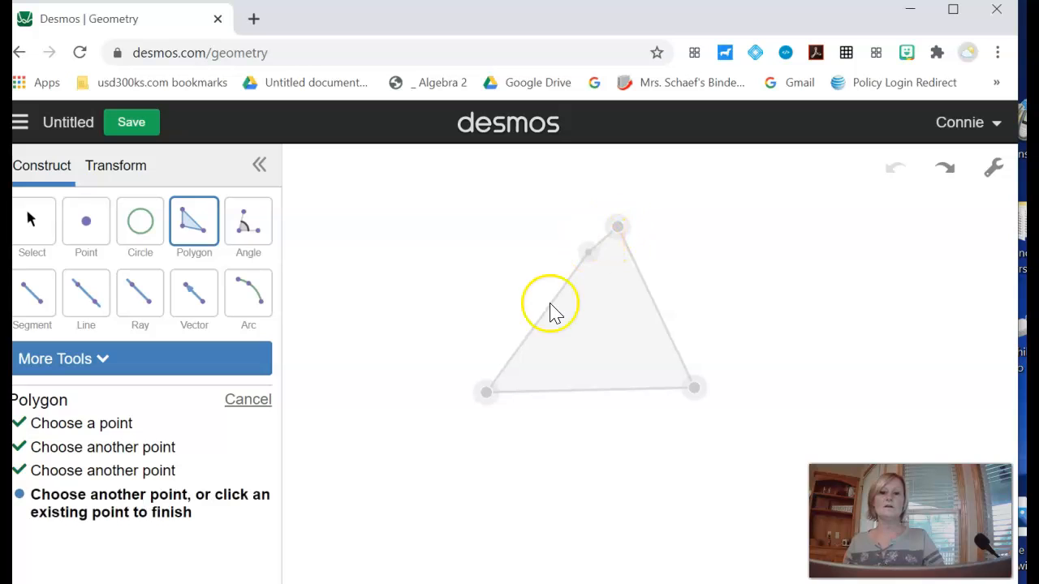
click(487, 399)
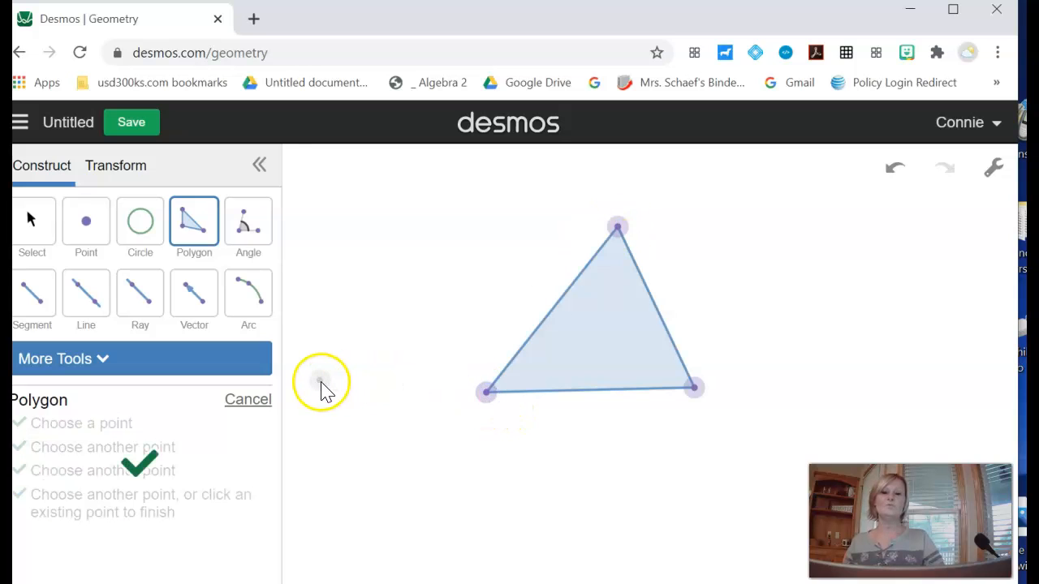
- Draw a five-sided polygon to the right of the triangle, closing it on its first vertex
click(195, 221)
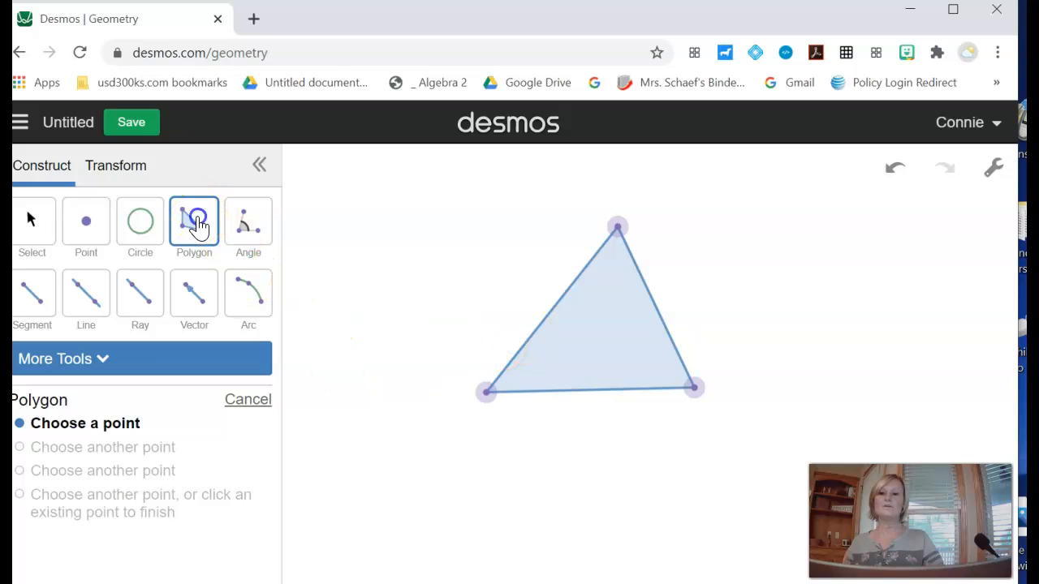
click(776, 324)
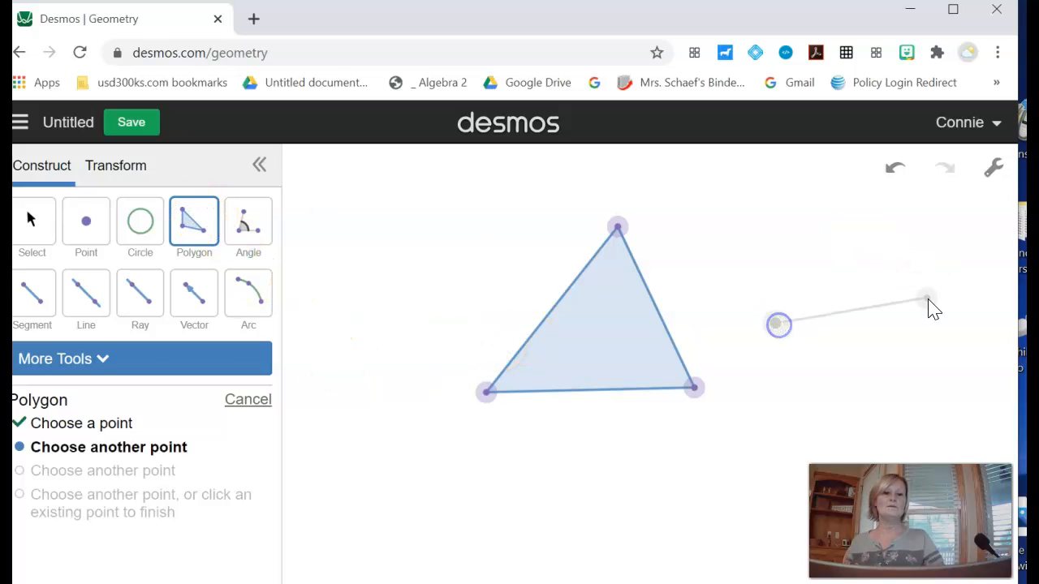
click(927, 302)
click(863, 198)
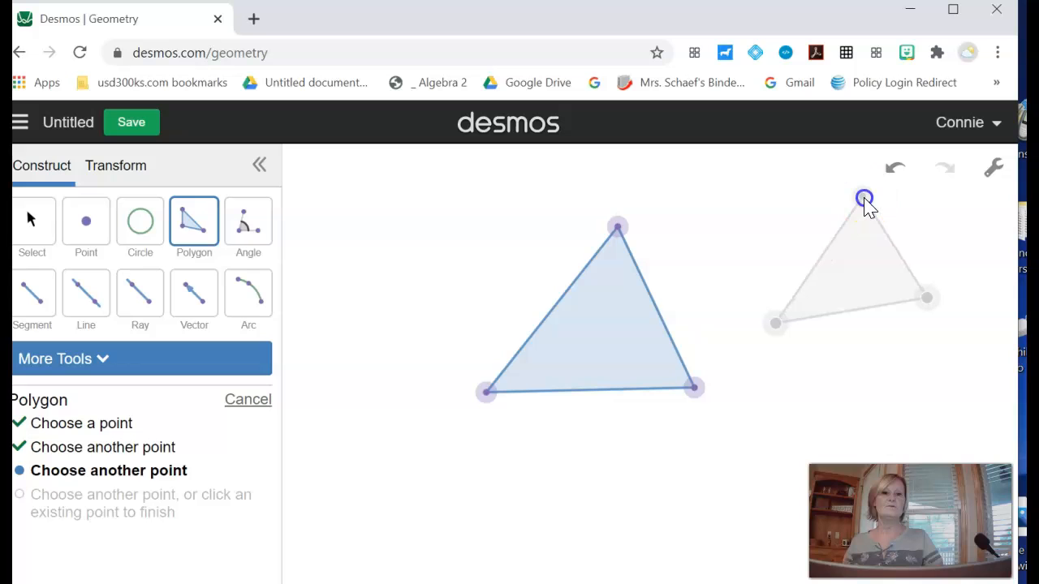
drag(767, 207, 744, 214)
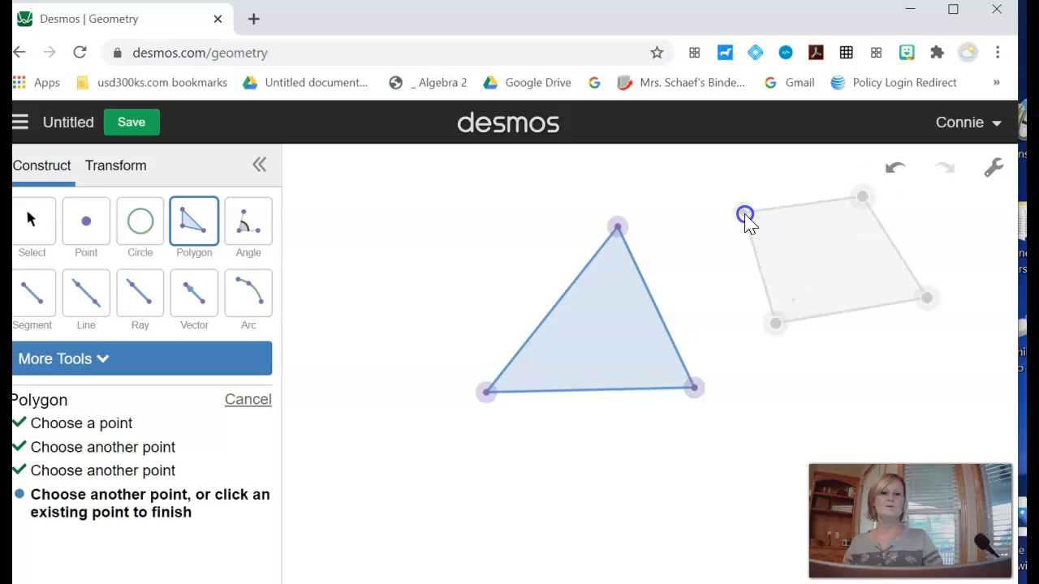
click(713, 282)
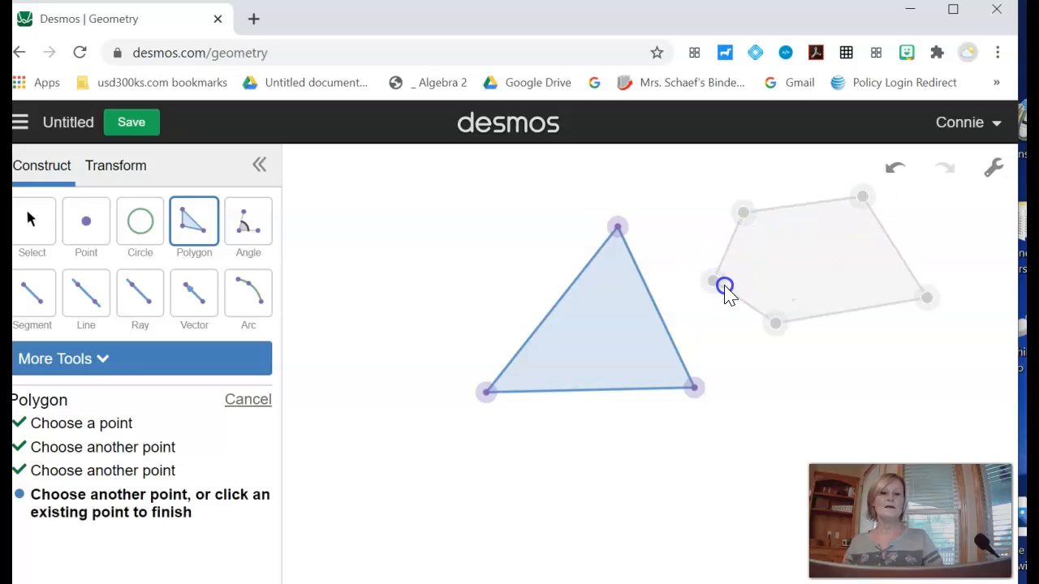
click(776, 326)
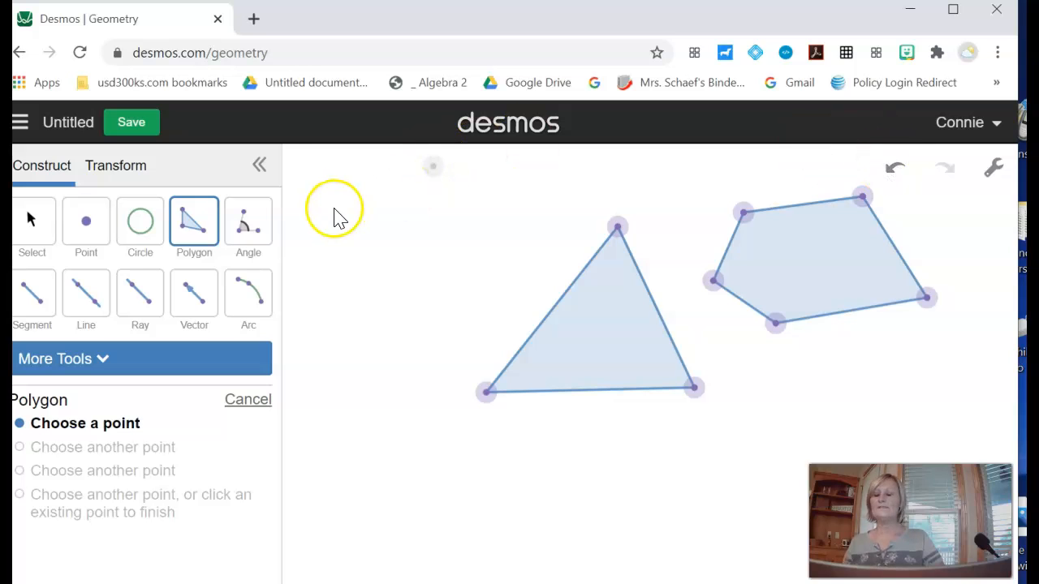
click(248, 228)
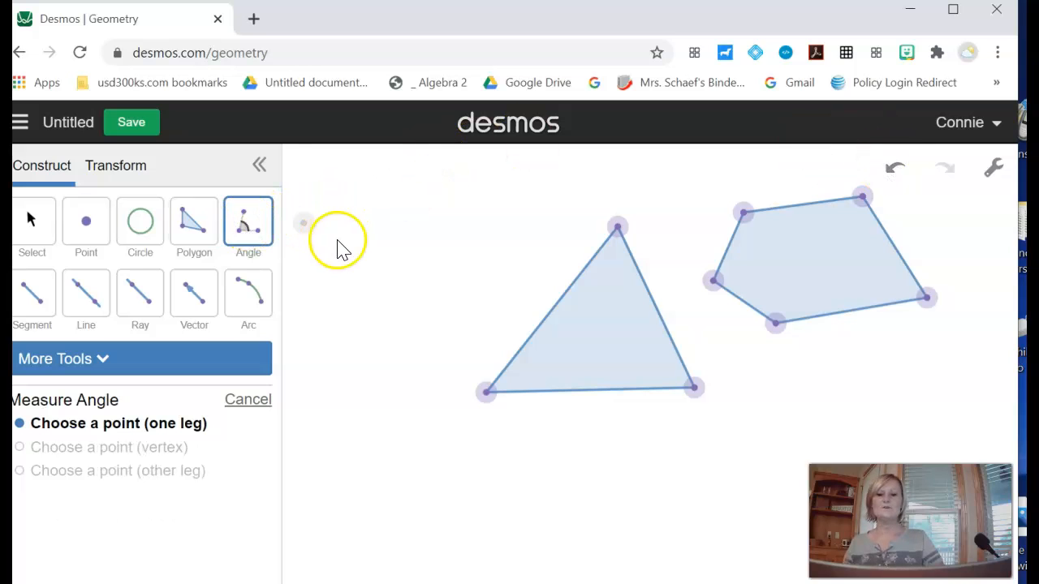
click(364, 209)
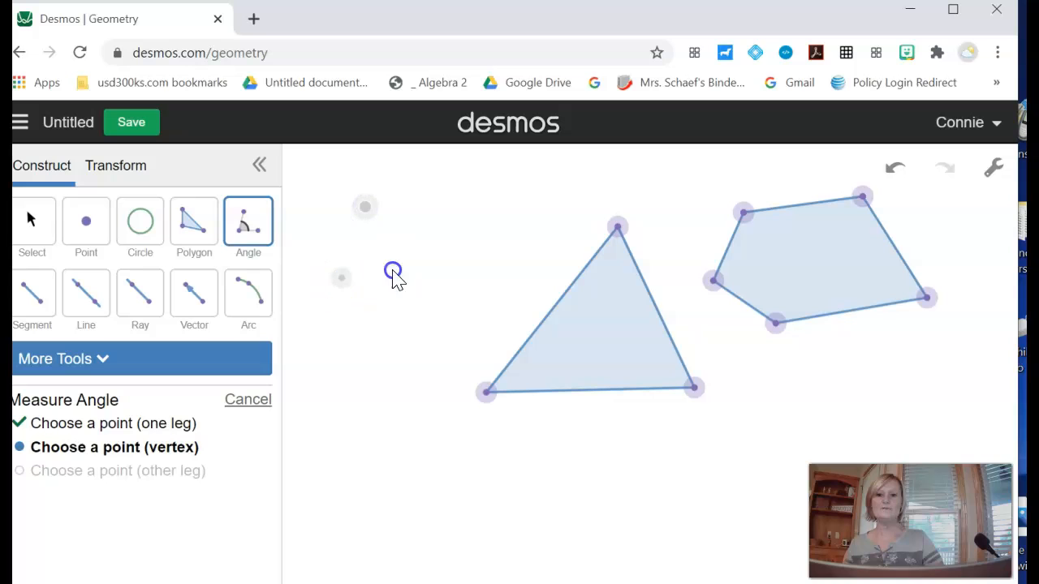
click(427, 268)
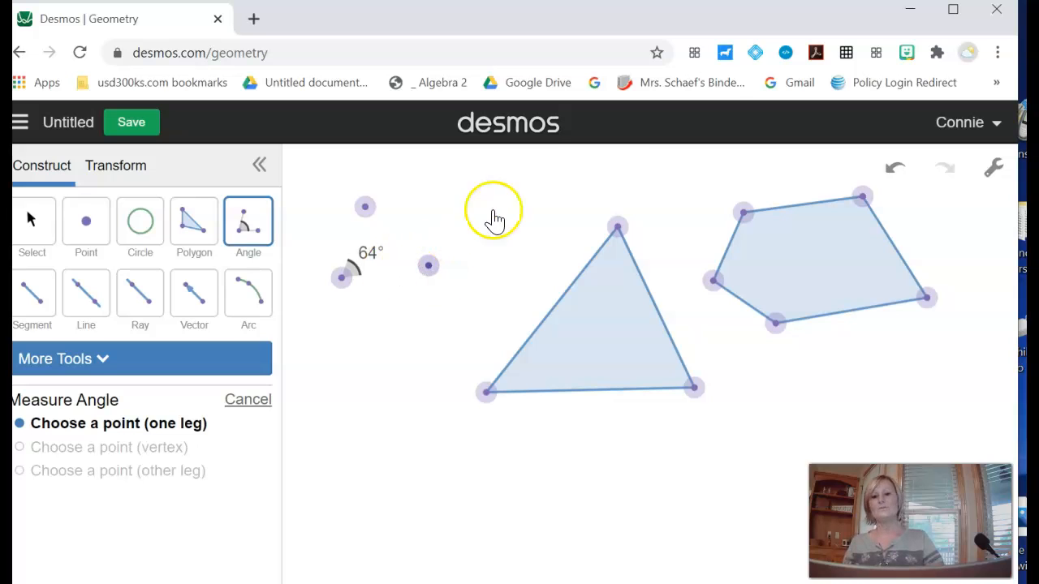
click(882, 168)
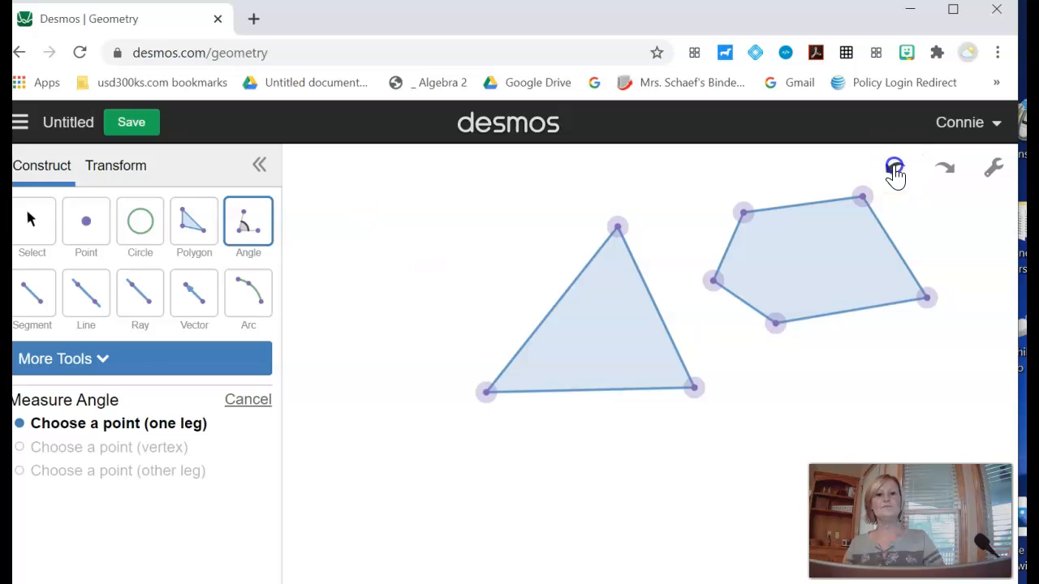
- Measure the triangle's two base angles, each using a point on one side, the vertex, and a point on the base
click(546, 320)
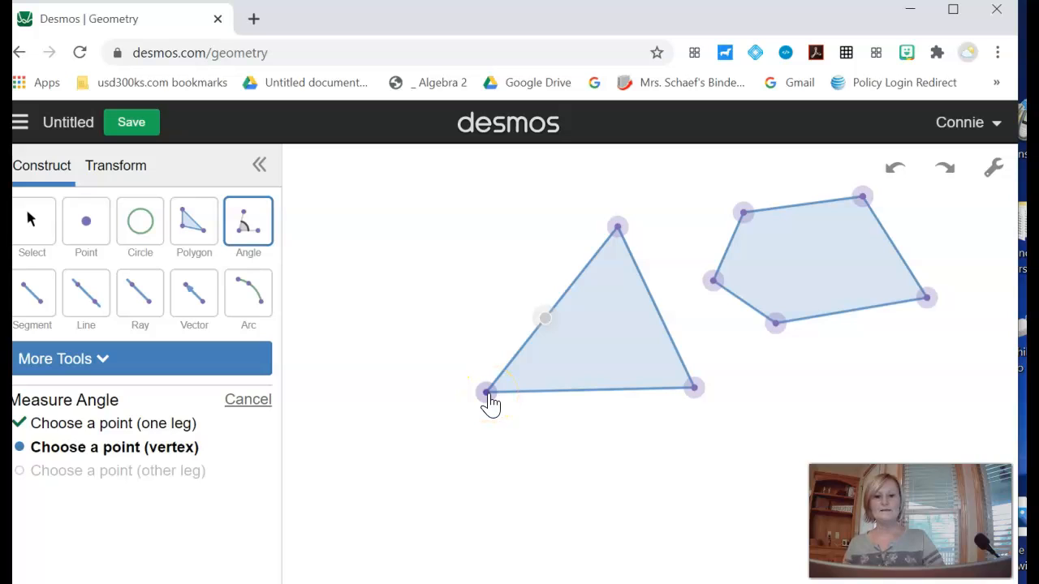
click(488, 396)
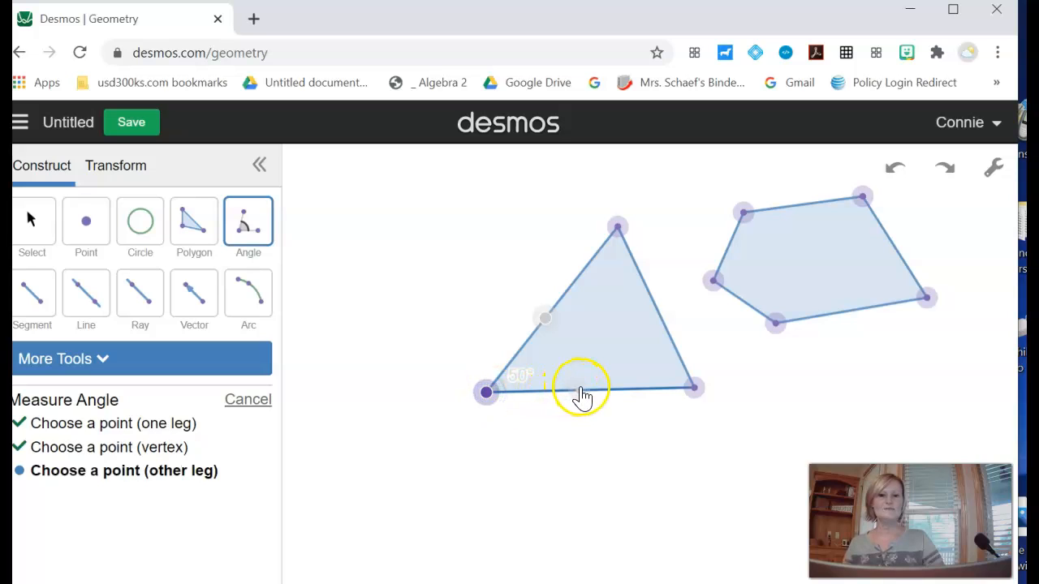
click(585, 390)
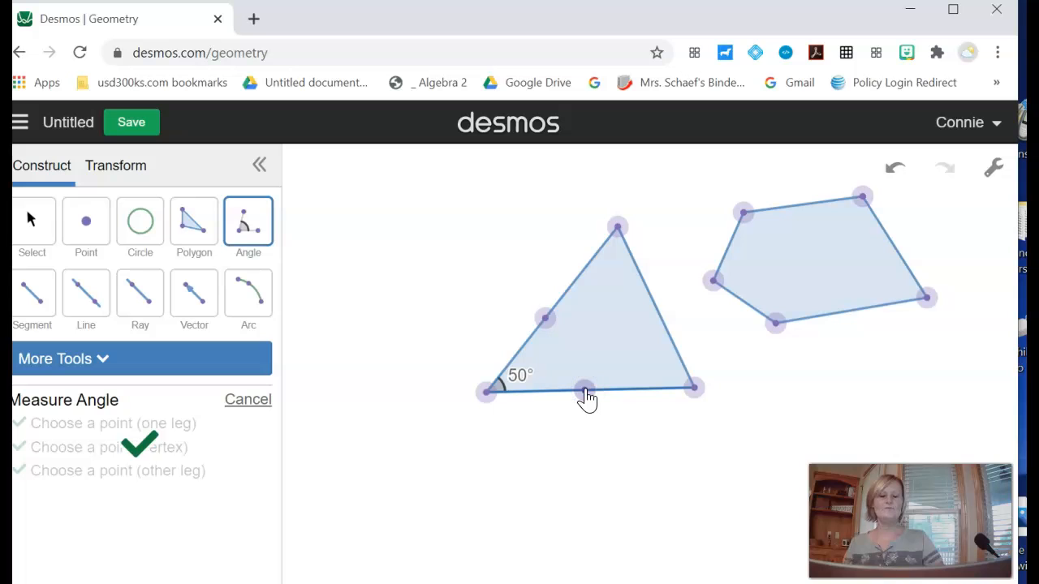
click(663, 322)
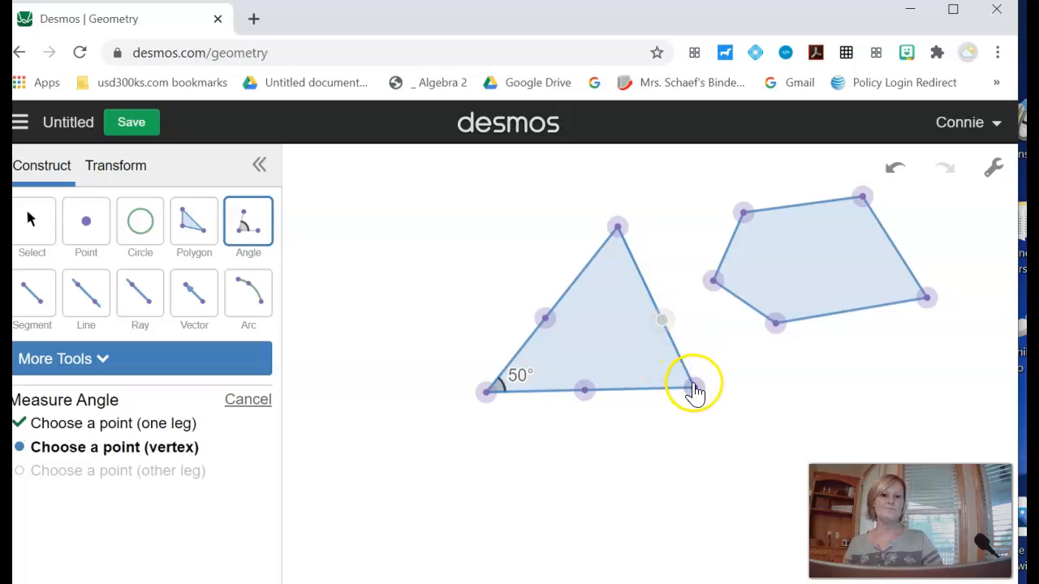
click(694, 388)
click(636, 391)
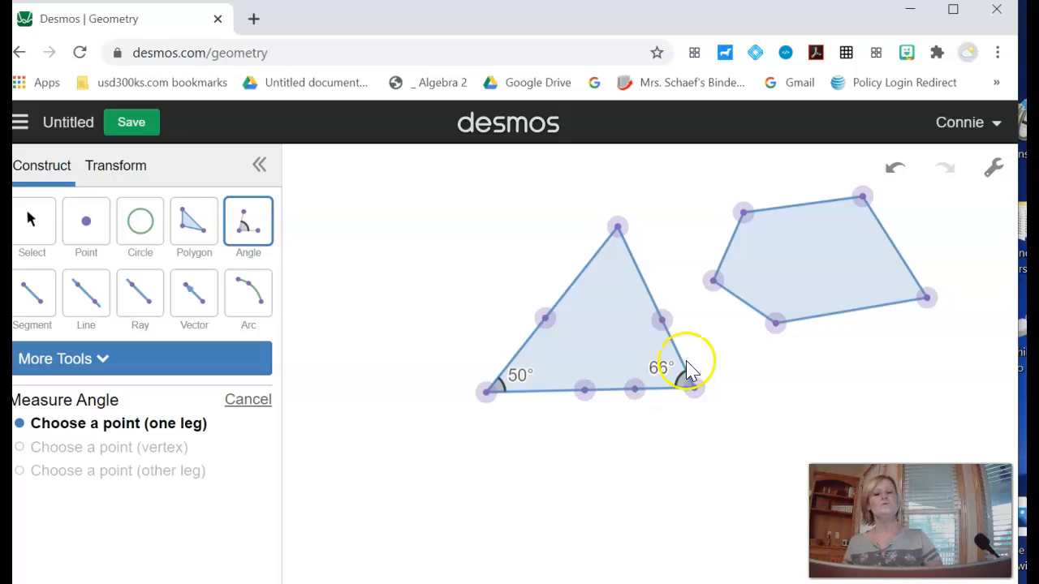
- Measure the pentagon's bottom interior angle using points on its two adjacent sides
click(742, 300)
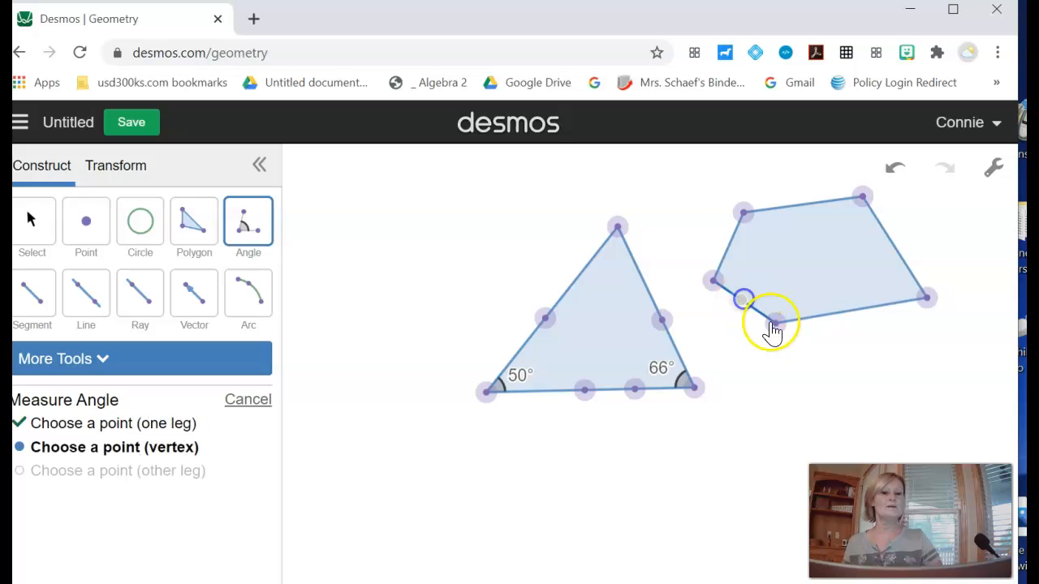
click(775, 323)
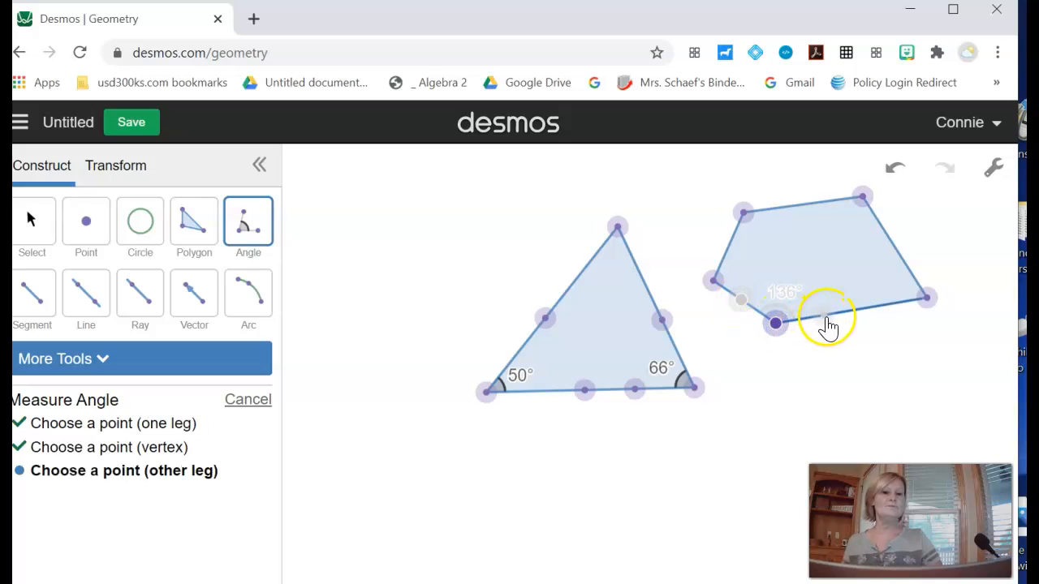
click(826, 319)
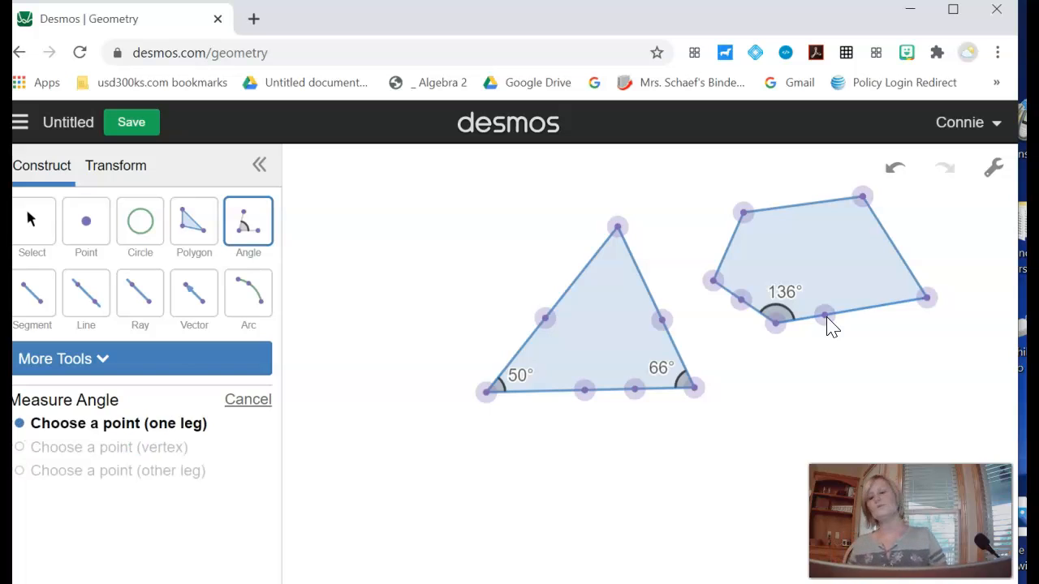
- Measure the triangle's top angle using a point on each of its sides
click(647, 284)
click(617, 227)
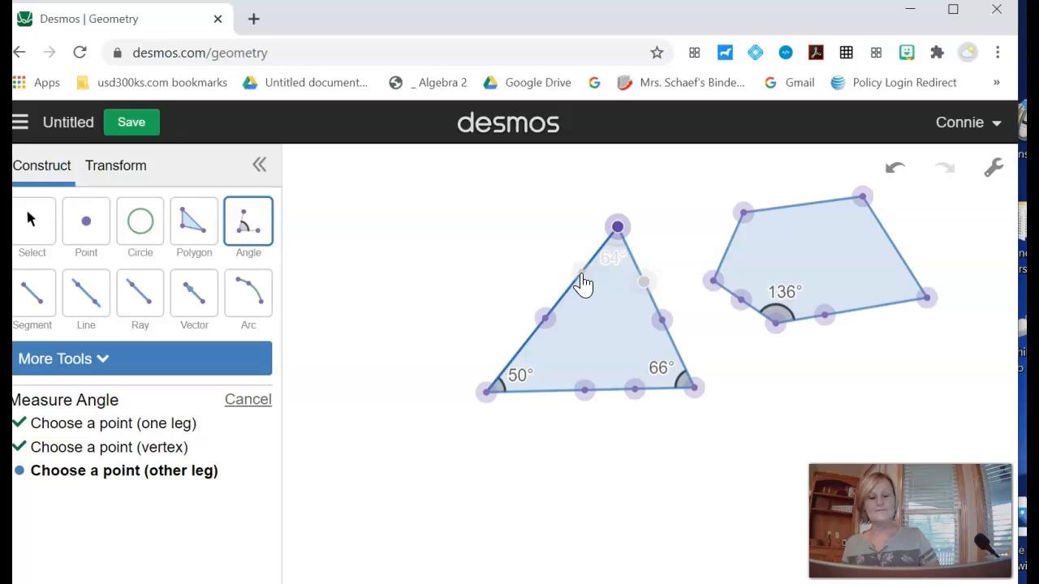
click(581, 272)
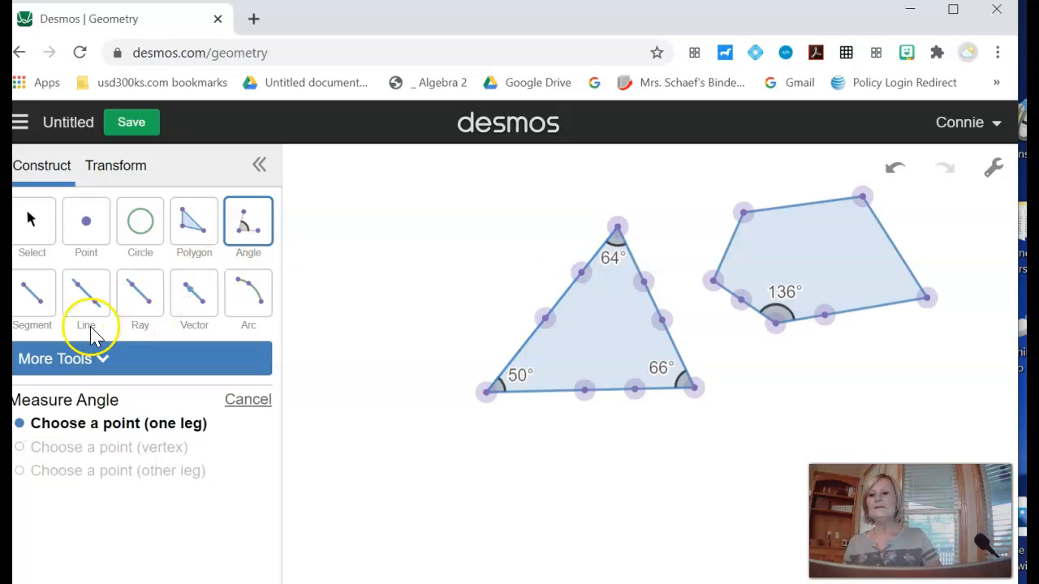
- Draw a segment along the triangle's base extending past its lower-right vertex
click(33, 299)
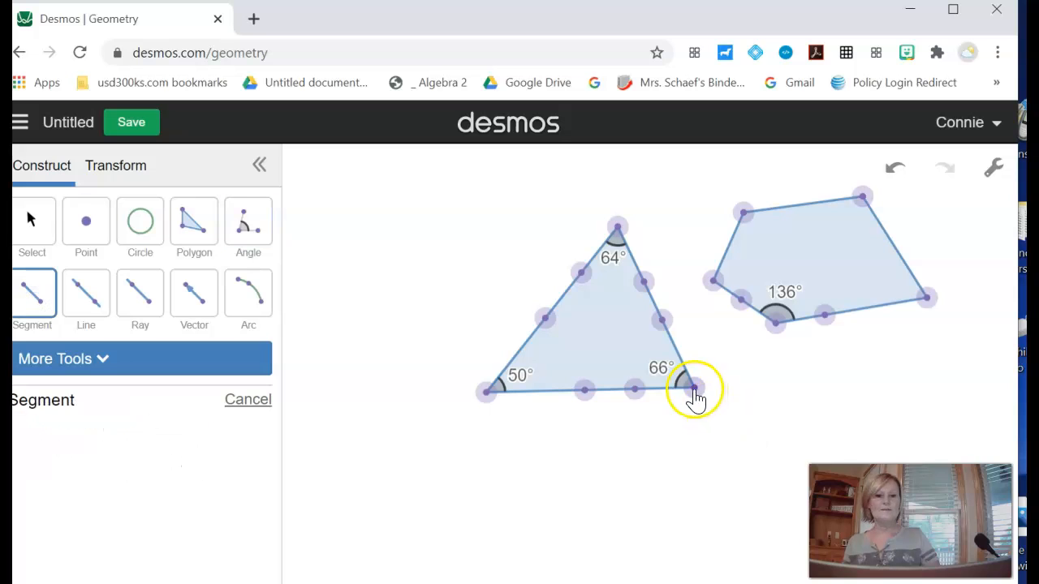
click(636, 390)
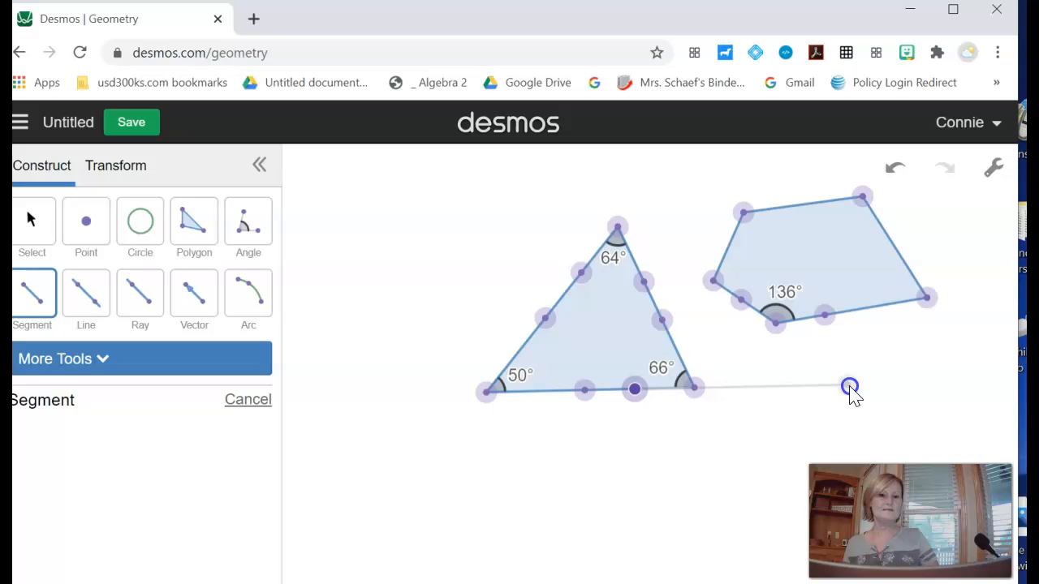
click(848, 387)
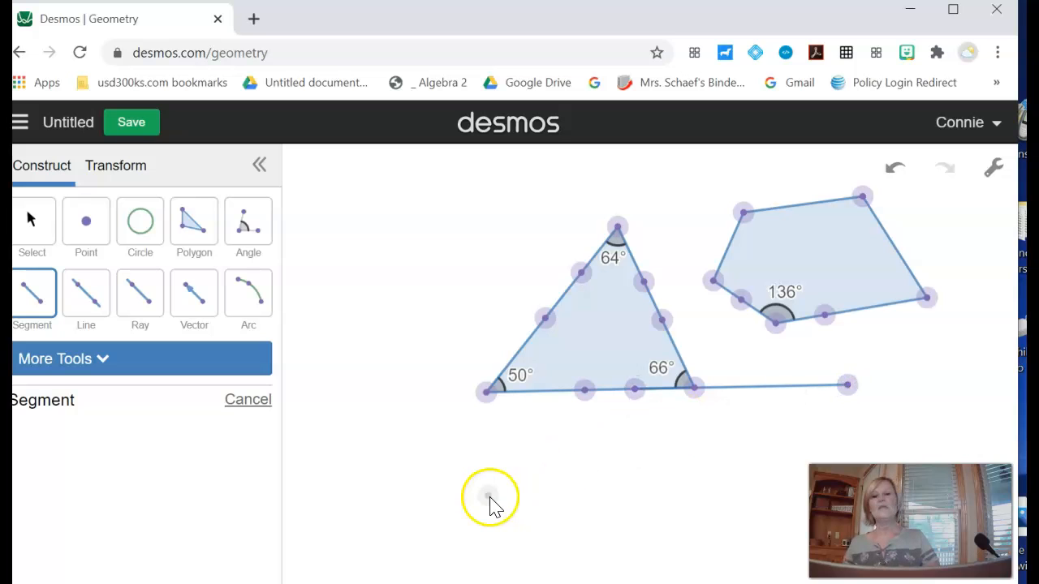
- Measure the exterior angle at the triangle's lower-right vertex using a point on the right side, the vertex, and a point on the extended base
click(247, 235)
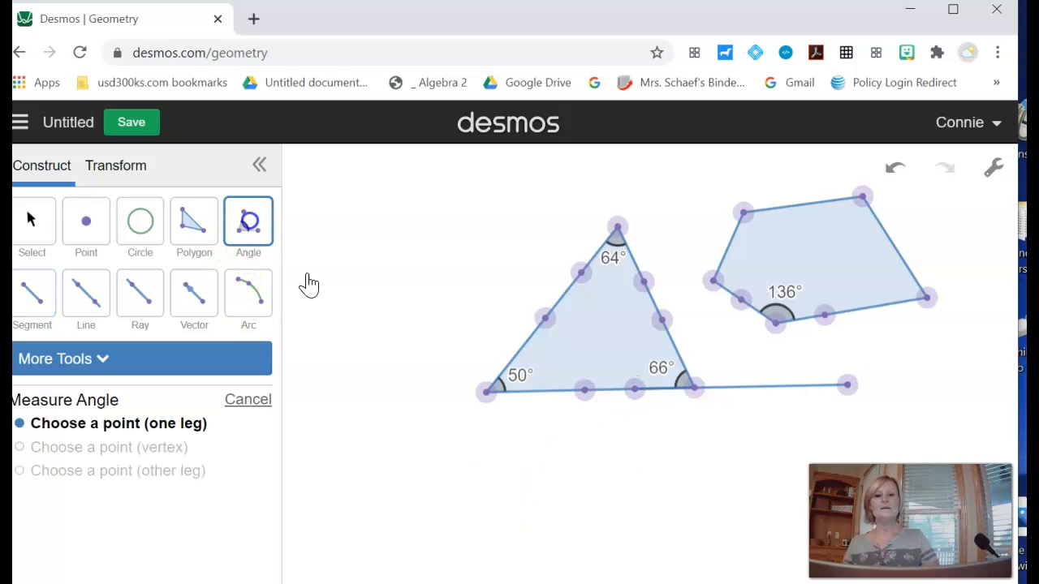
click(663, 323)
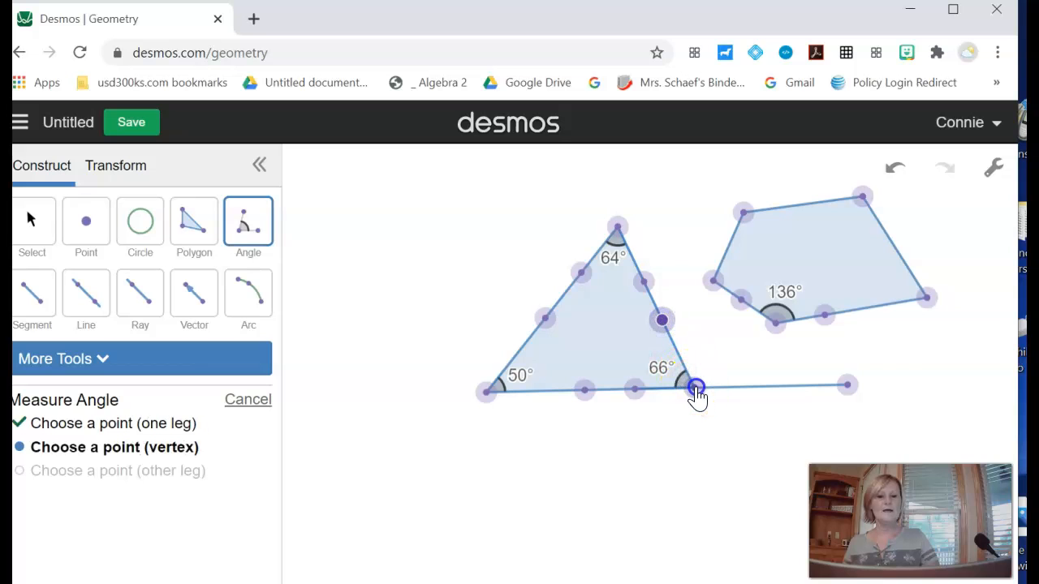
click(694, 388)
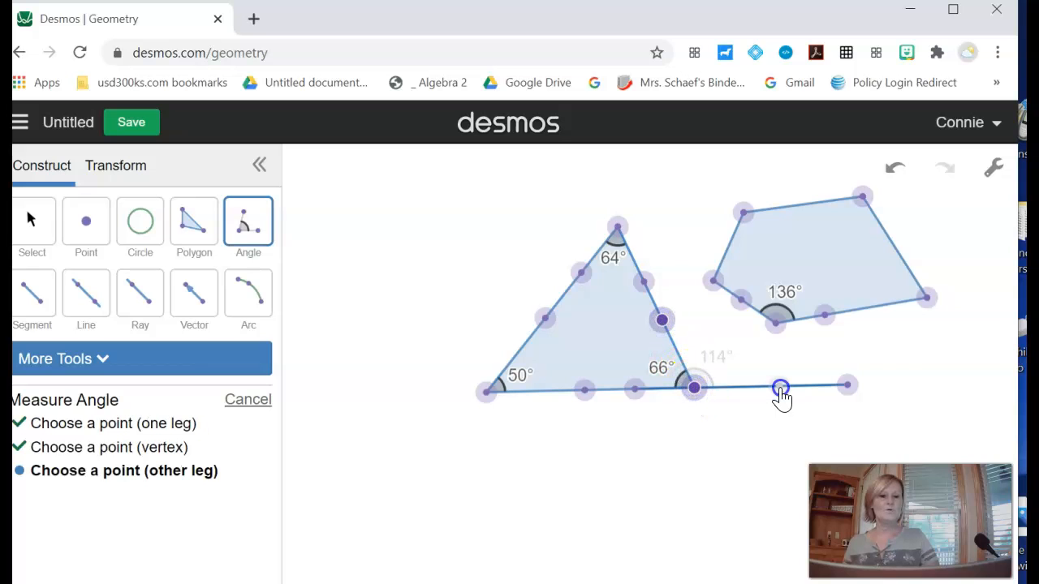
click(779, 388)
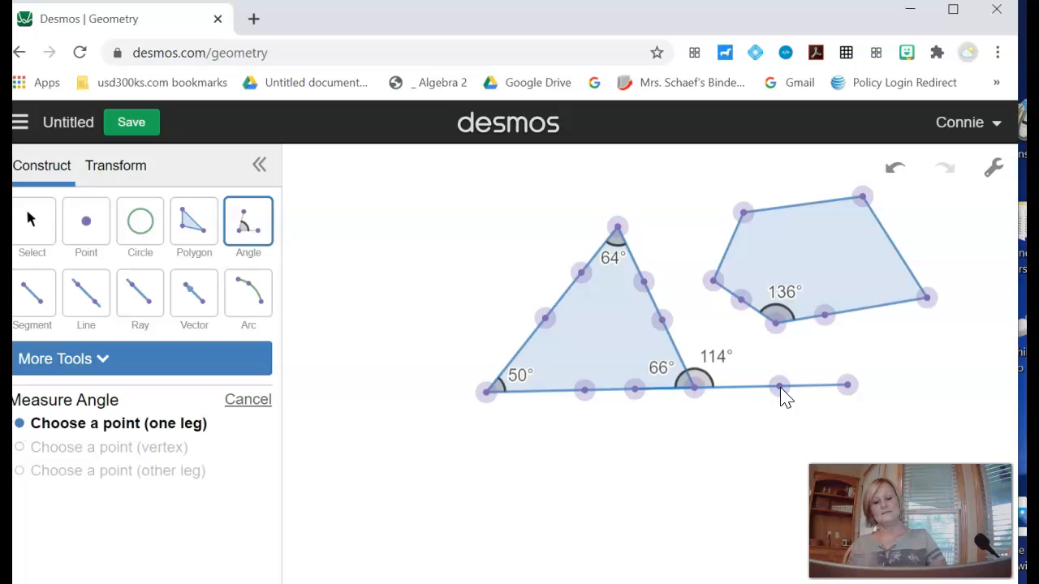
- Draw a segment from a point on the triangle's right side extending past its top vertex
click(35, 297)
click(643, 281)
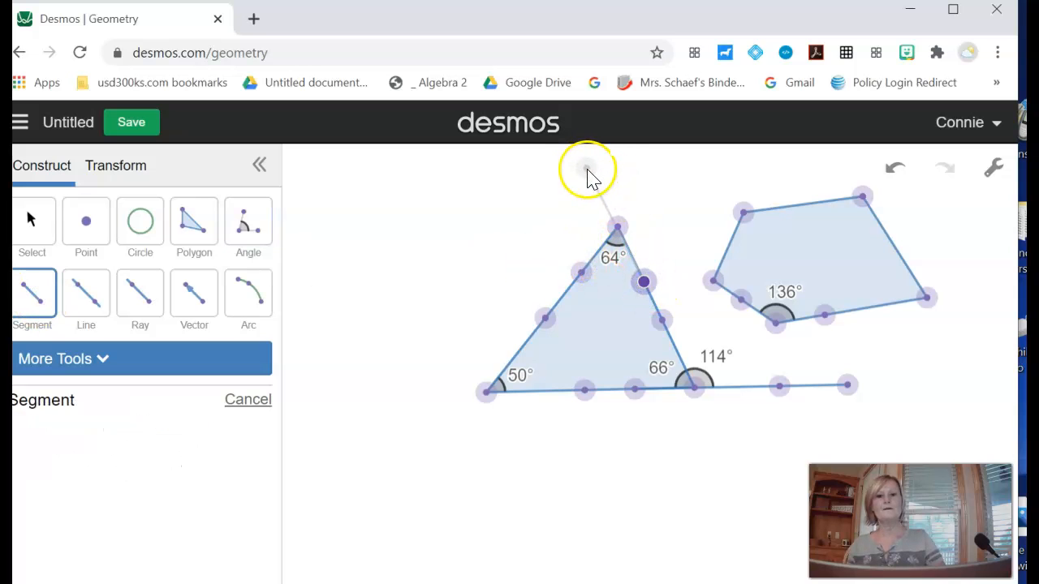
click(592, 170)
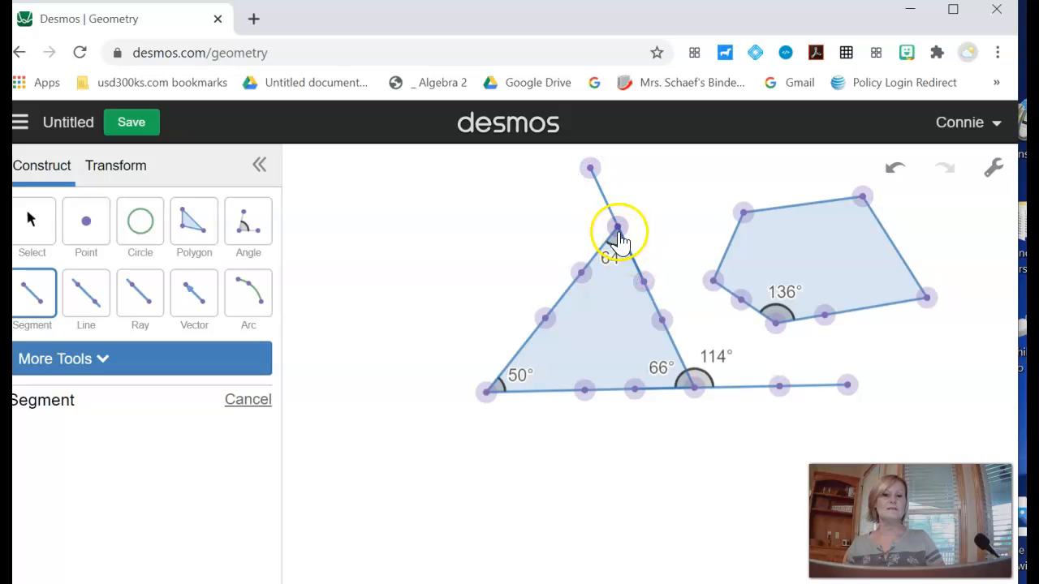
- Measure the exterior angle at the triangle's top vertex between the left side and the extended right side
click(250, 229)
click(581, 275)
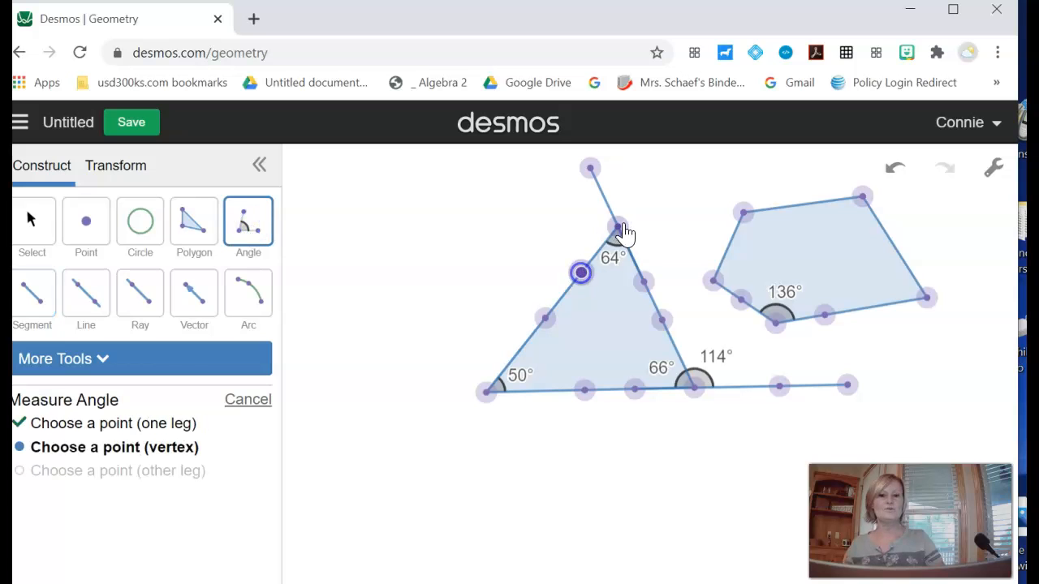
click(618, 229)
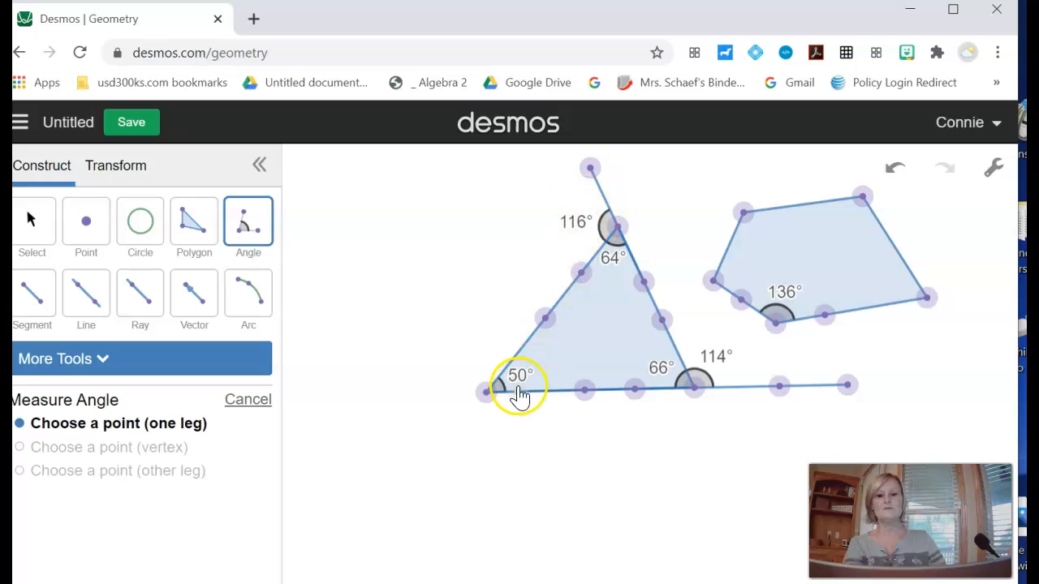
- Draw a segment from a point on the triangle's left side extending past its lower-left vertex
click(36, 301)
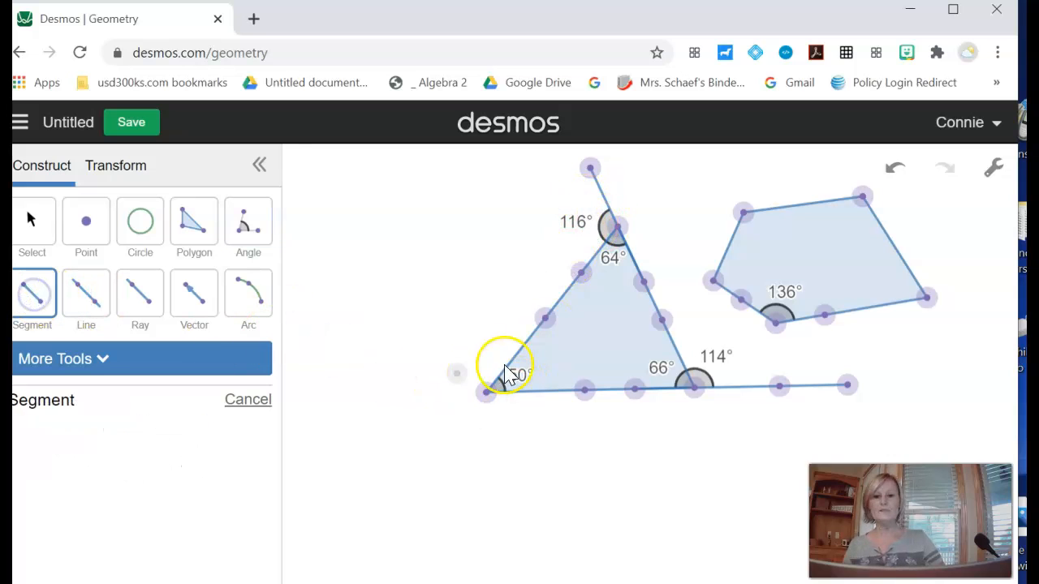
click(544, 319)
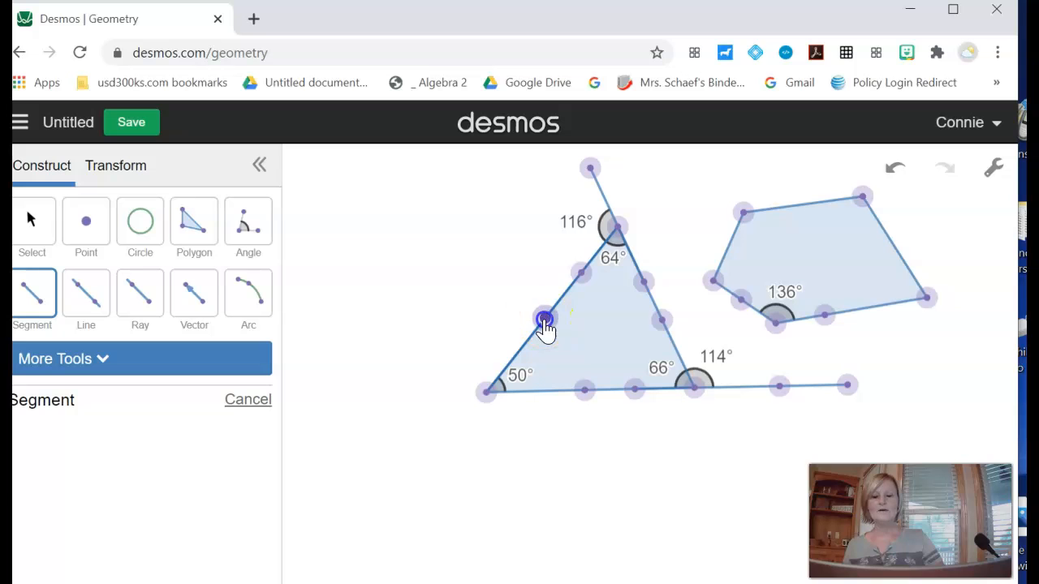
click(410, 486)
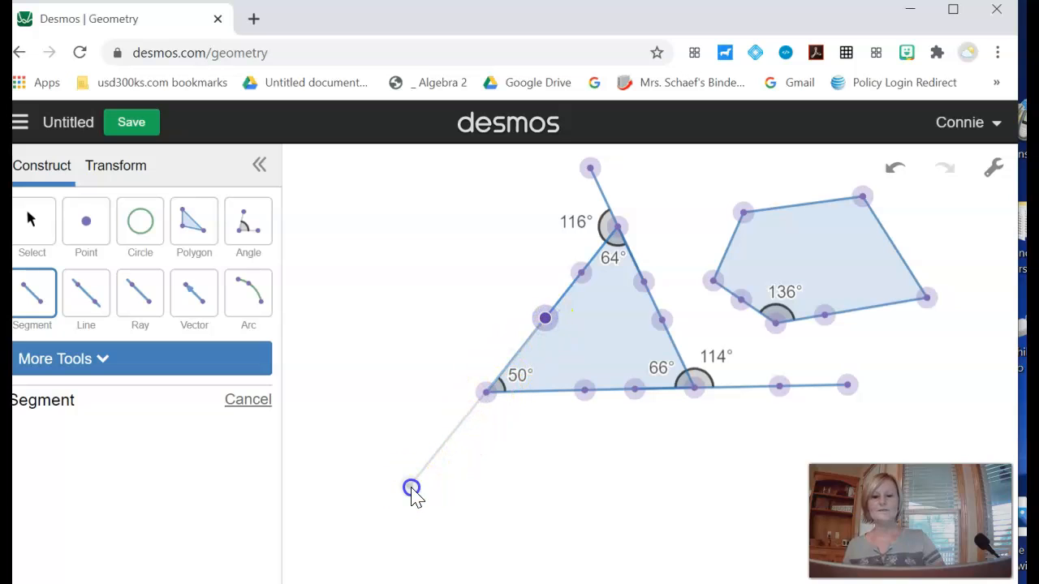
- Measure the exterior angle at the triangle's lower-left vertex between the extended left side and the base
click(248, 235)
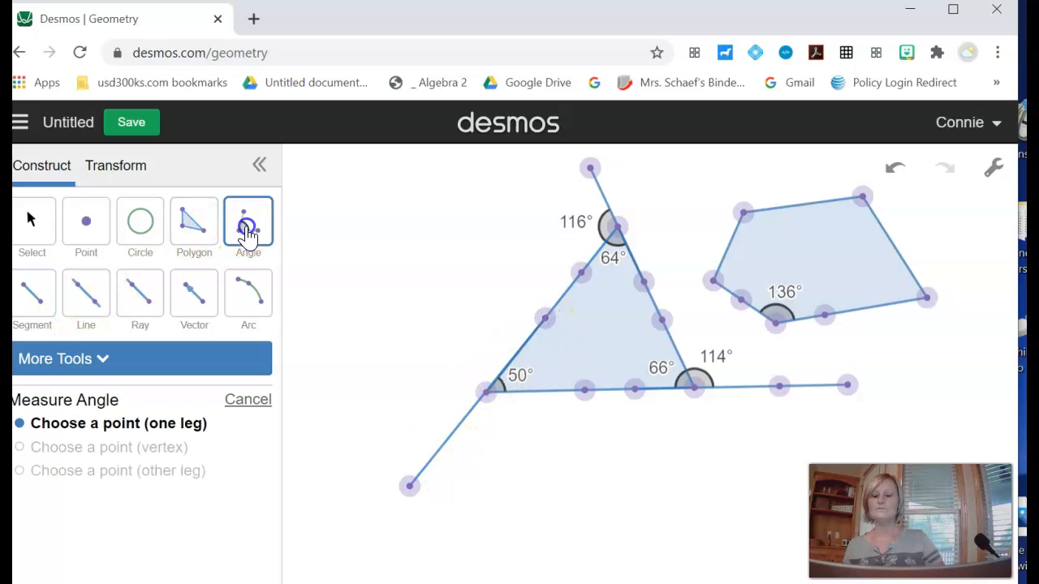
click(444, 443)
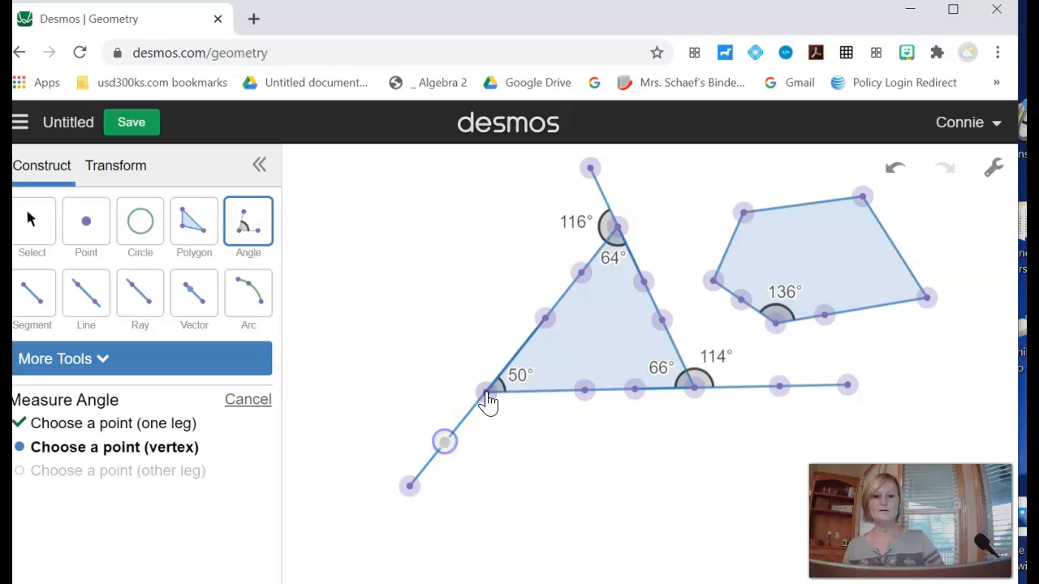
click(486, 393)
click(559, 399)
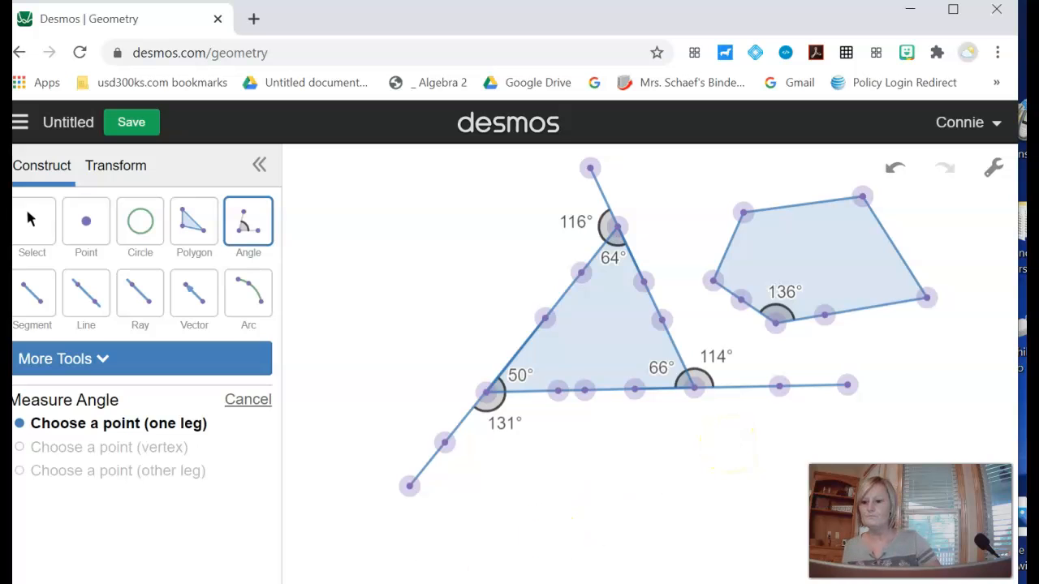
key(Escape)
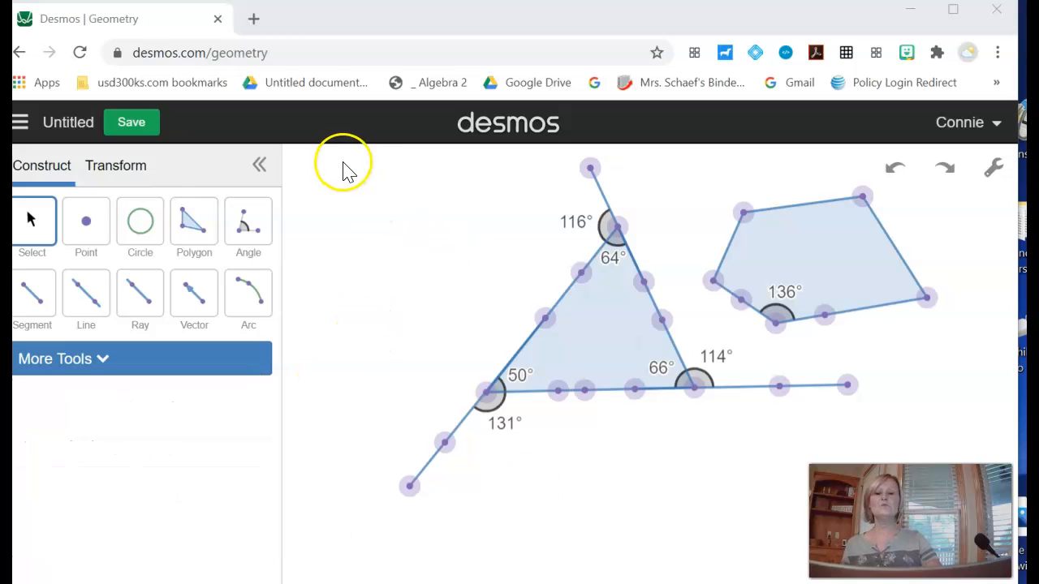
- Select all objects on the canvas and delete them
drag(342, 162, 953, 510)
key(Delete)
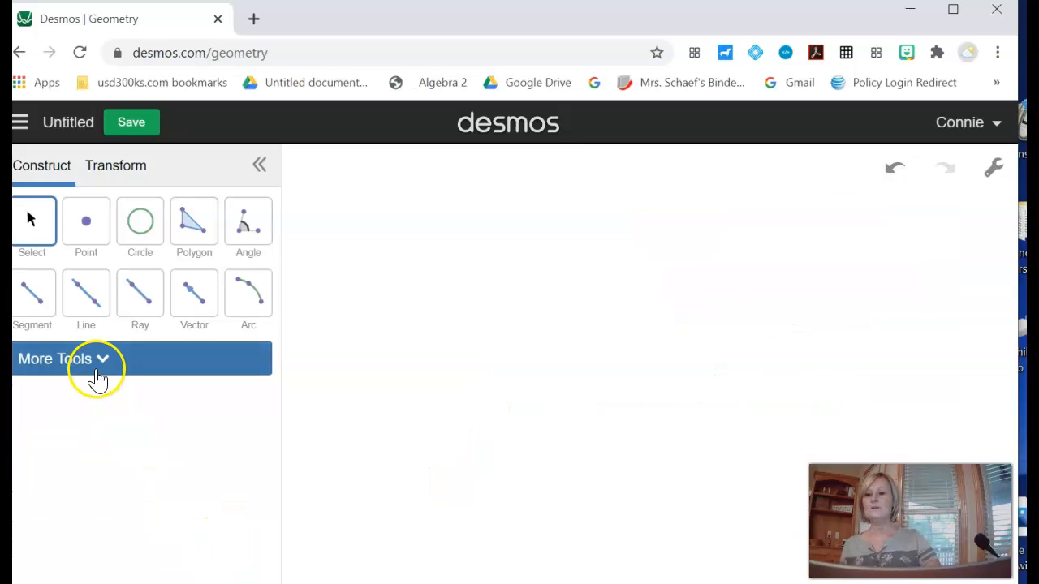
- Draw a segment rising to the upper right on the empty canvas
click(44, 300)
click(467, 387)
click(654, 270)
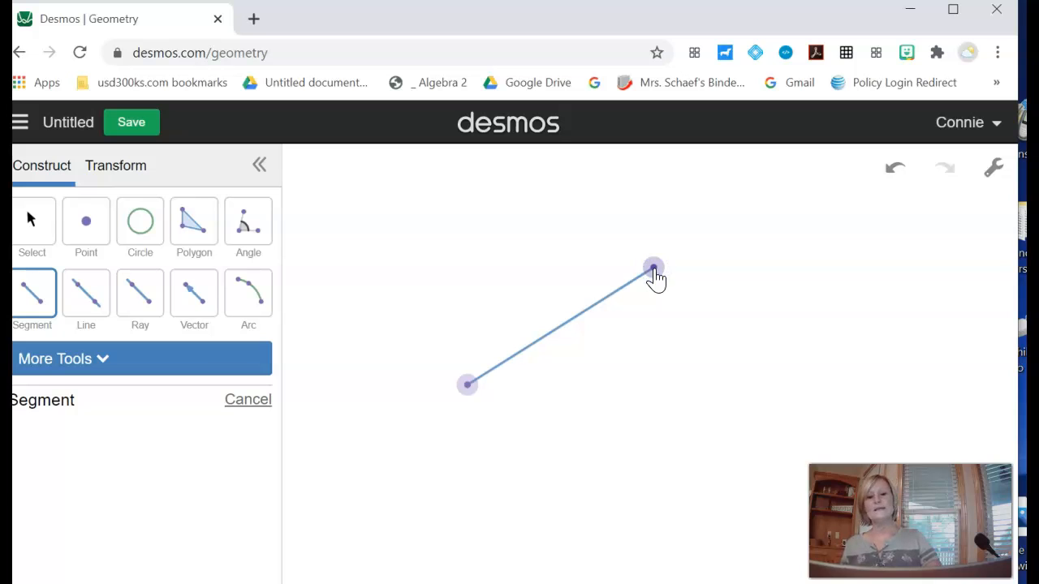
- Draw a line through two points below the segment
click(88, 291)
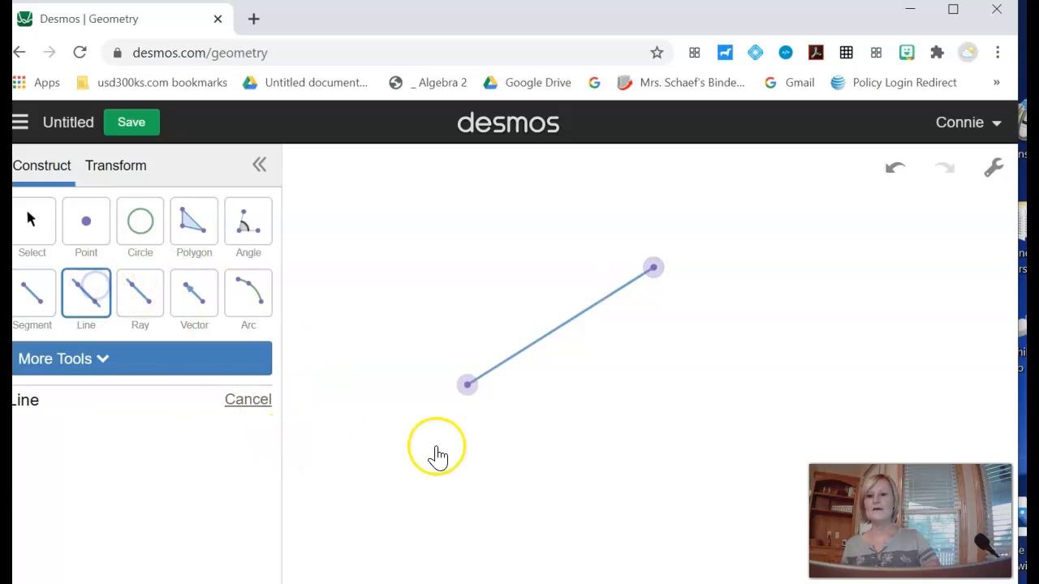
click(503, 447)
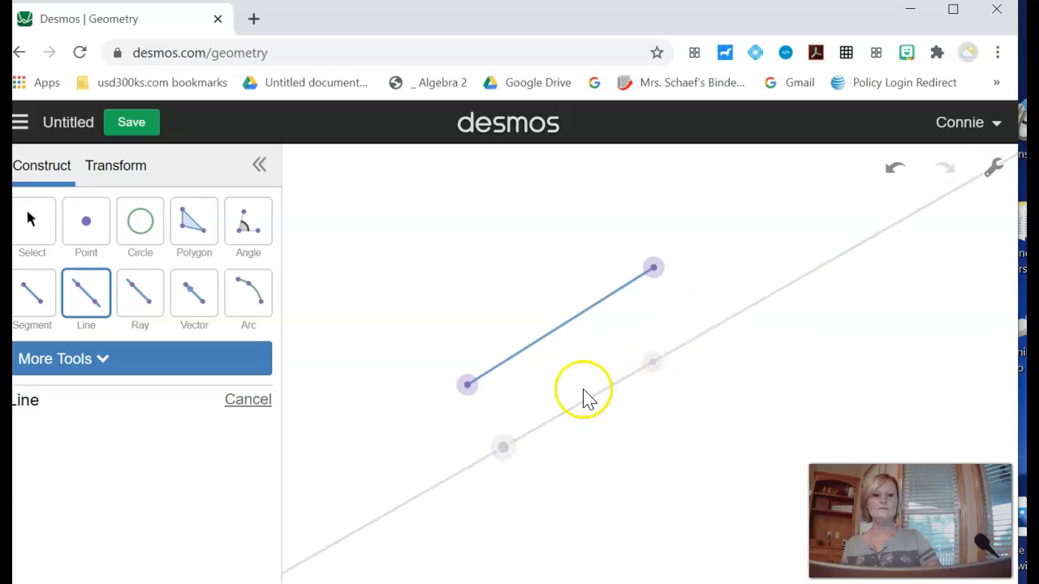
click(636, 370)
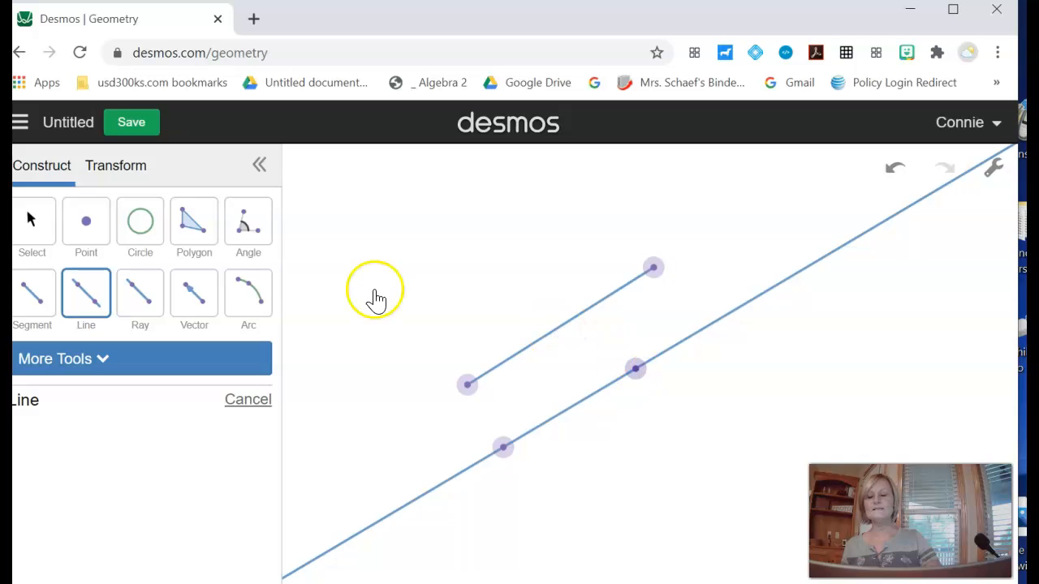
- Draw a ray starting near the upper left and pointing to the right
click(144, 294)
click(338, 258)
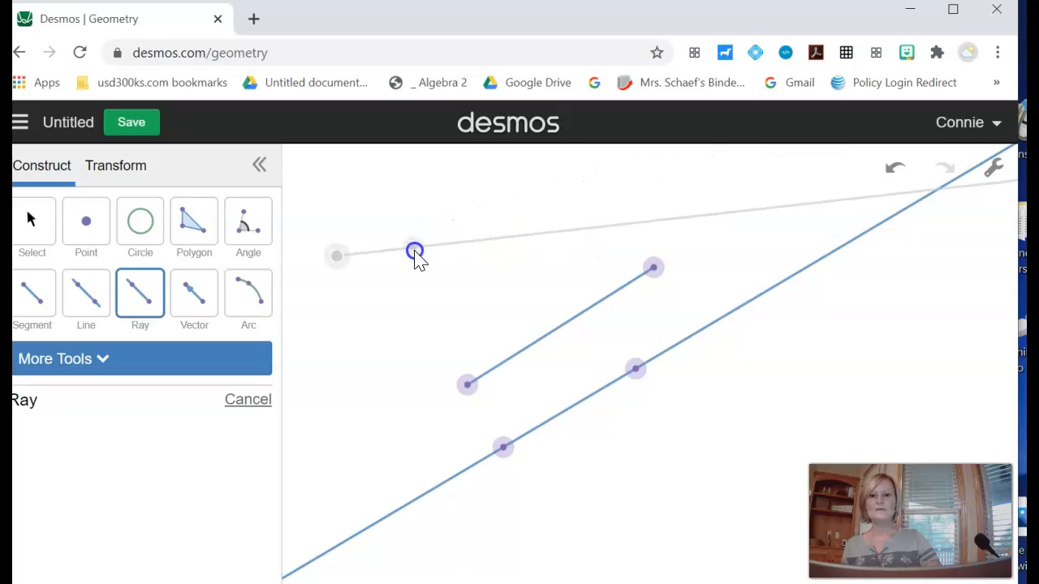
click(413, 253)
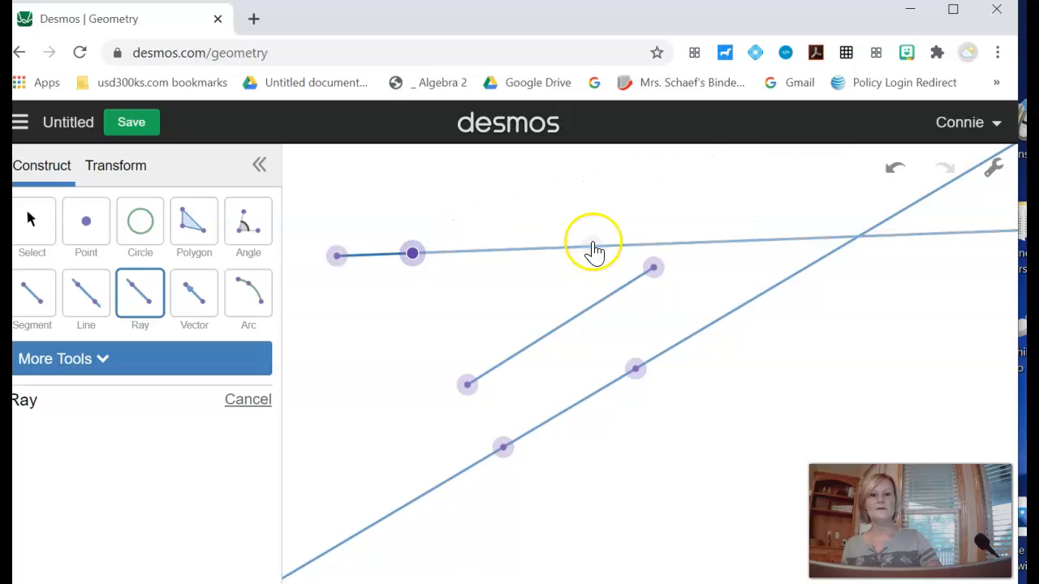
- Draw two short vectors end to end to the left of the segment
click(200, 298)
click(350, 355)
click(426, 327)
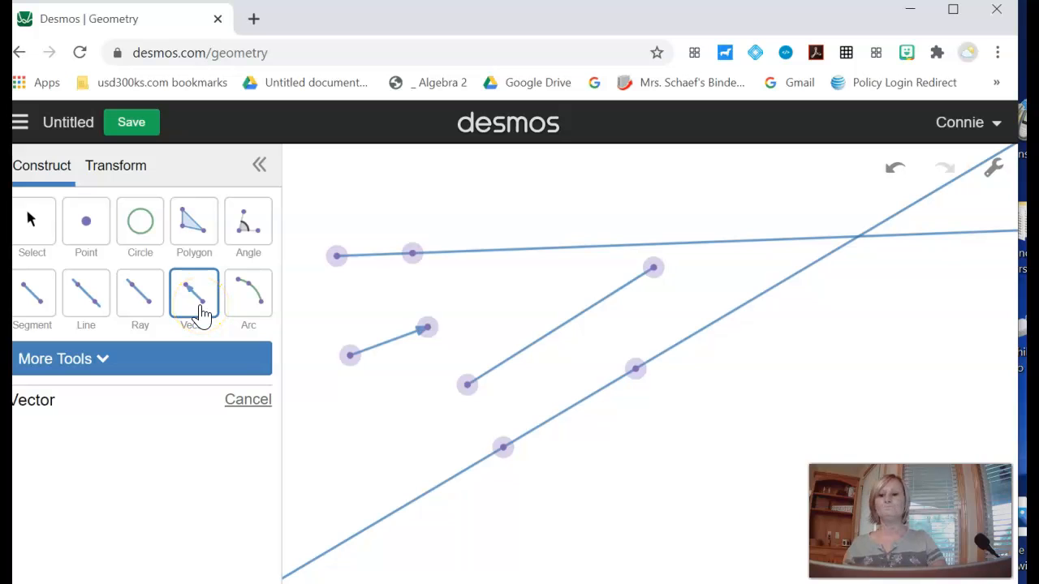
click(427, 328)
click(472, 316)
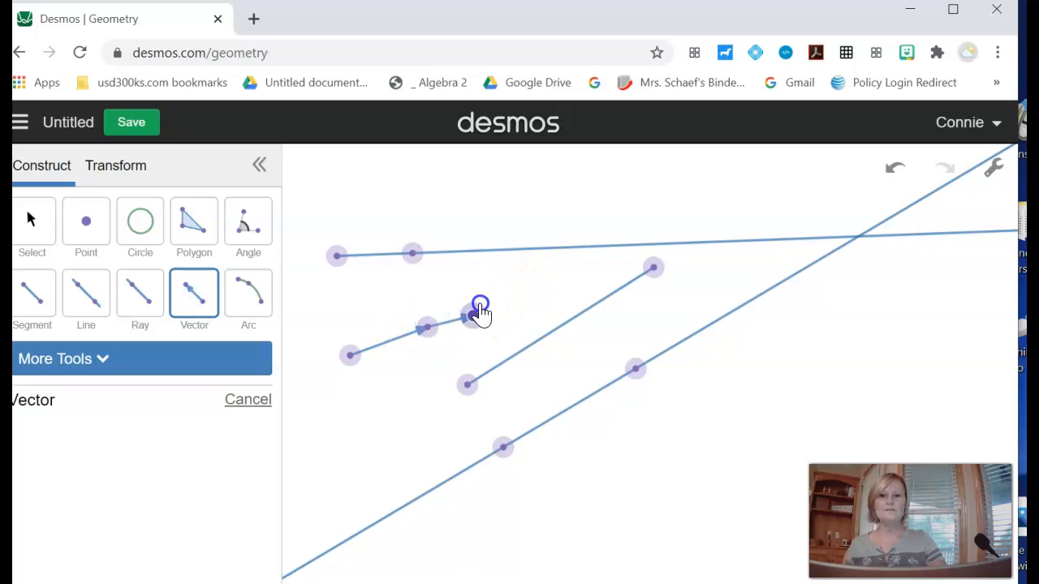
click(478, 312)
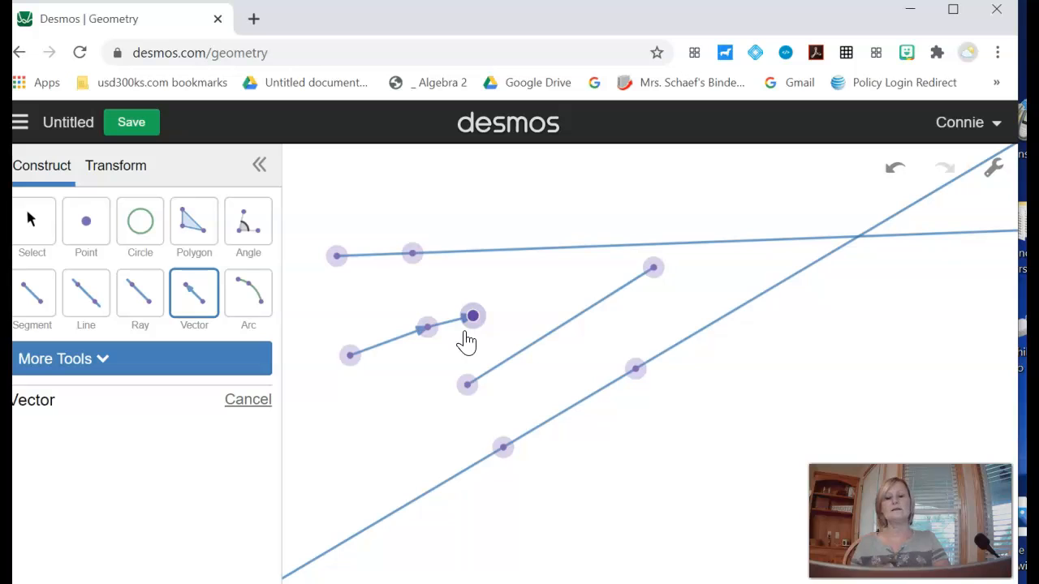
click(457, 336)
right_click(452, 332)
click(106, 361)
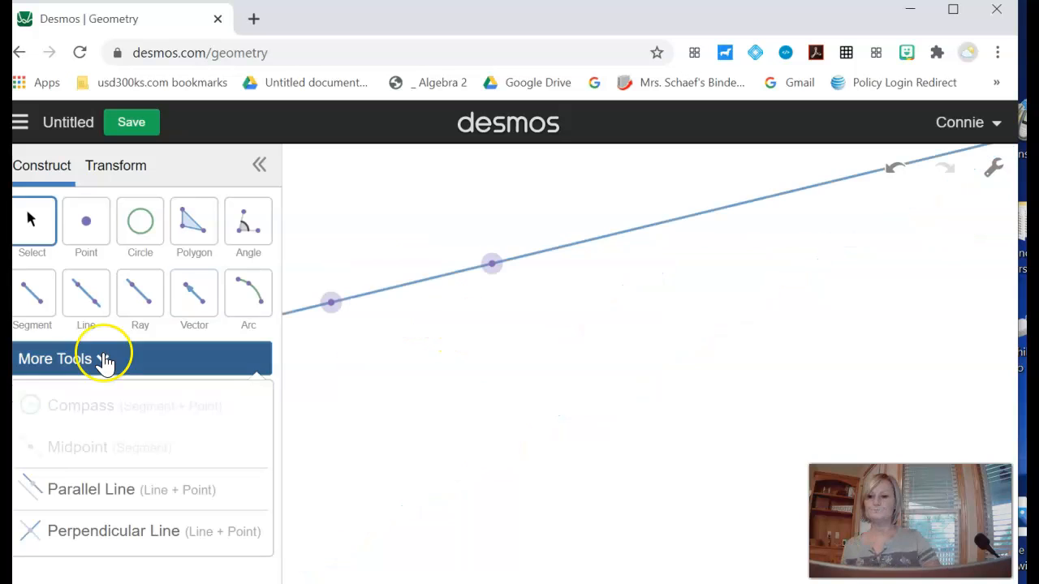
click(104, 360)
- Select the line and change its colour to green
click(439, 279)
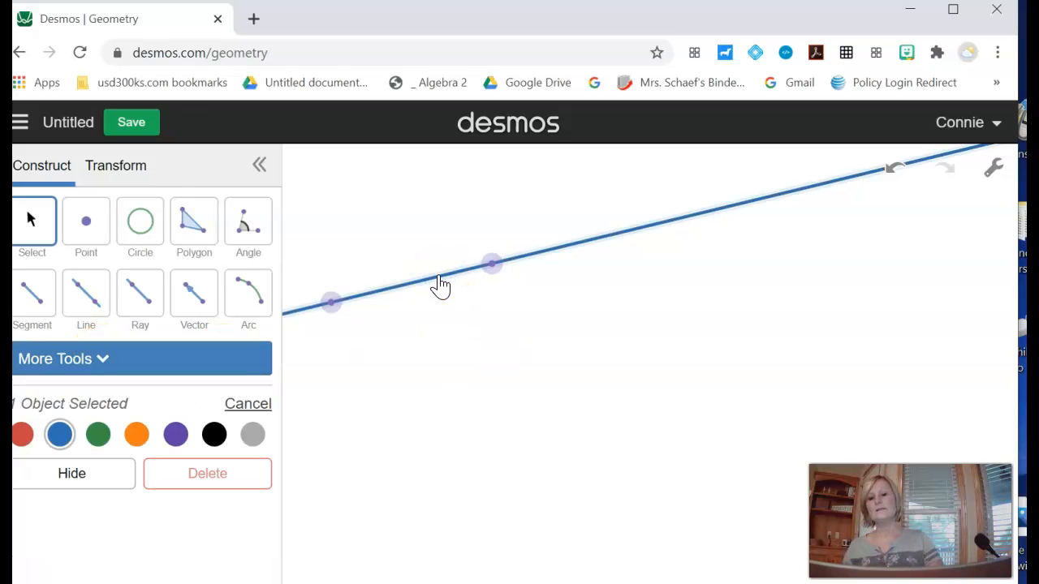
click(175, 435)
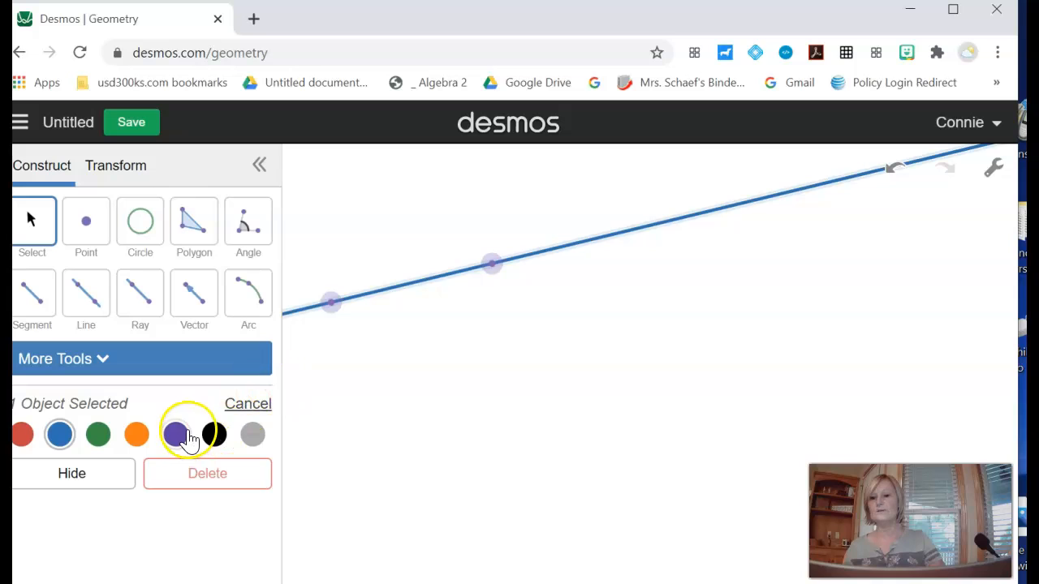
click(135, 436)
click(99, 438)
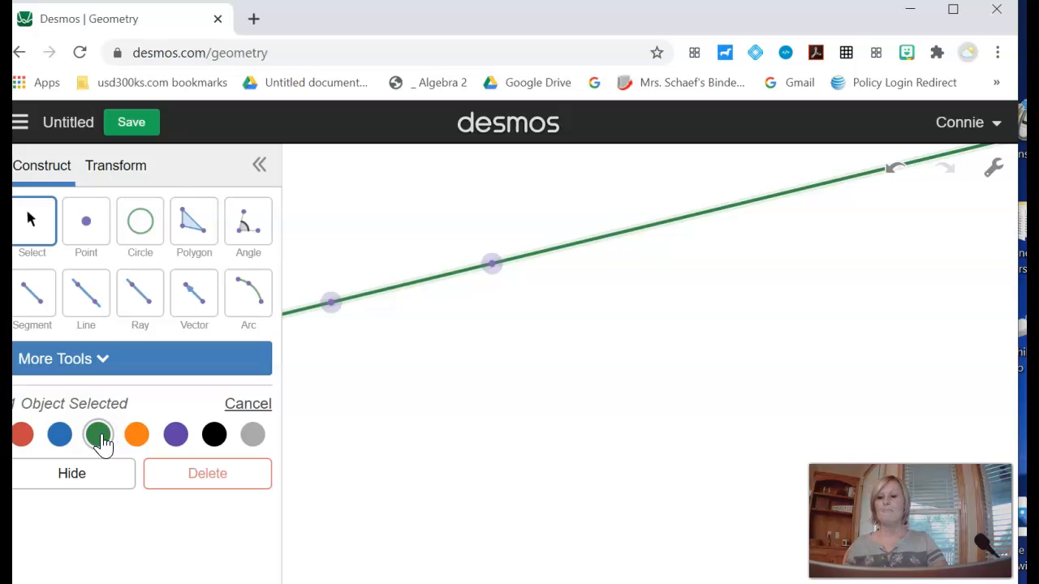
- Clear the canvas by selecting and deleting every object
click(224, 482)
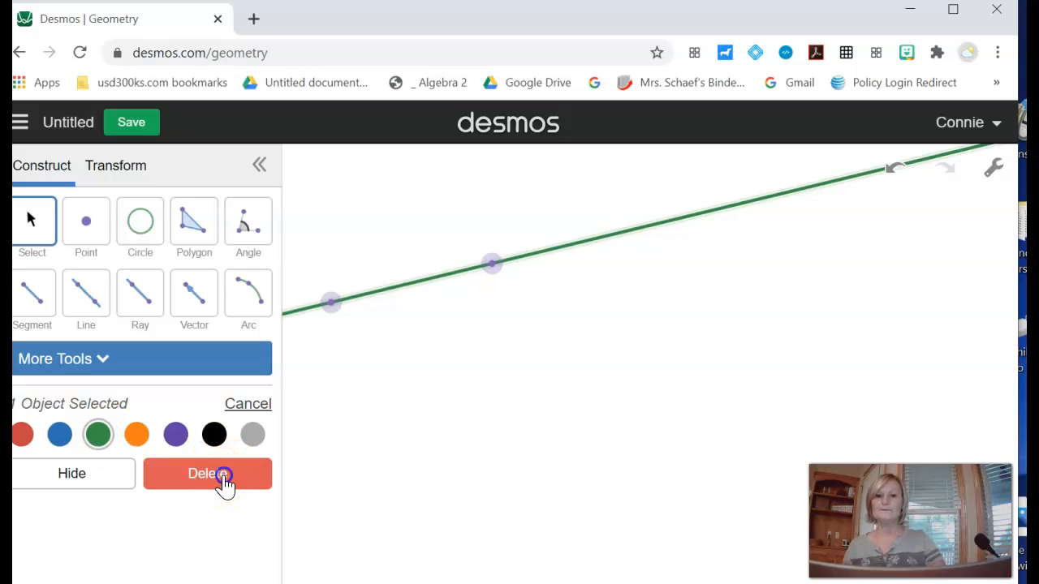
click(38, 221)
drag(302, 215, 618, 341)
key(Delete)
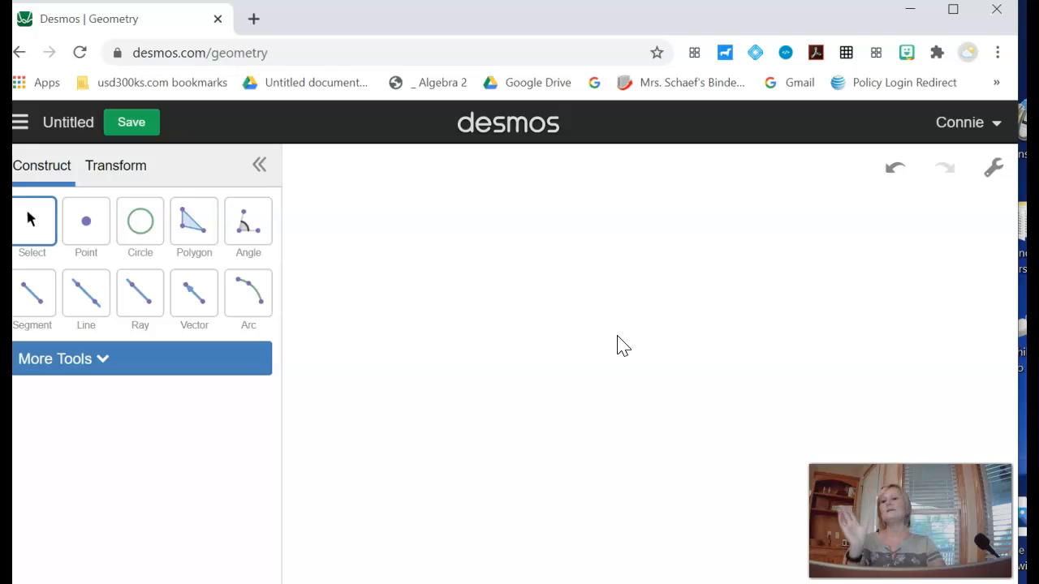
- Draw a horizontal segment and construct its midpoint with the Midpoint tool
click(627, 293)
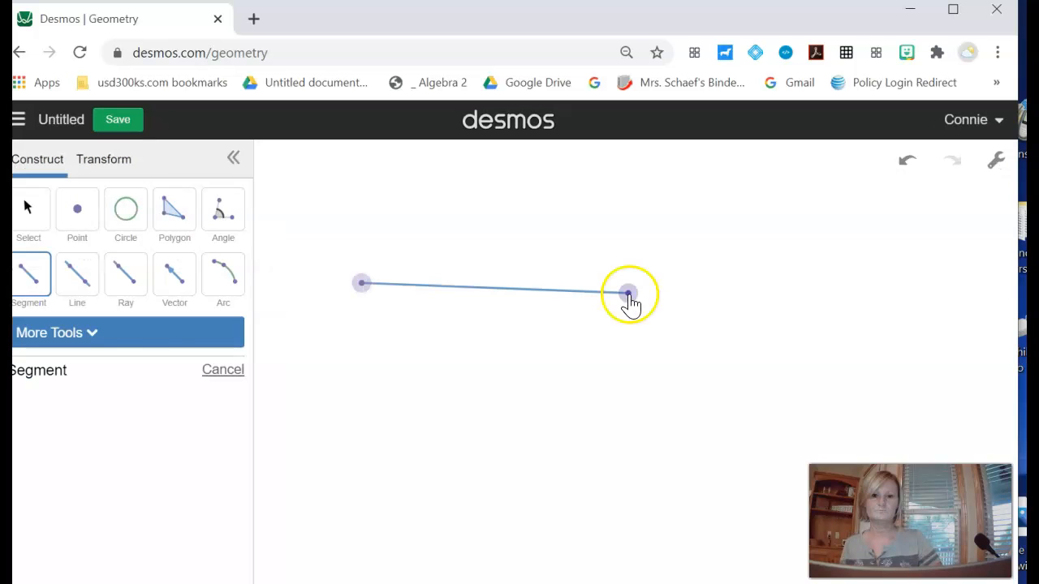
click(93, 340)
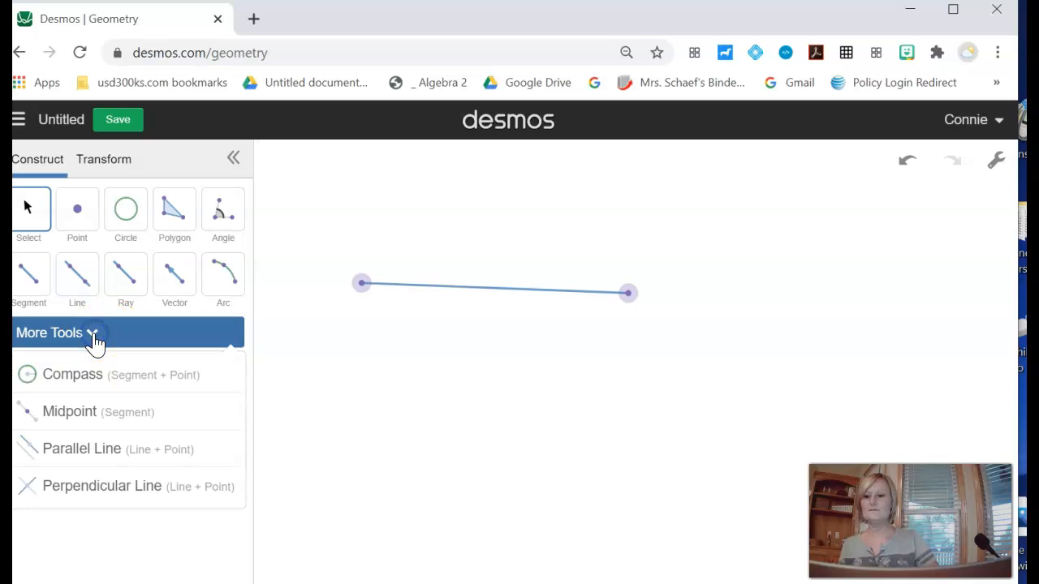
click(81, 418)
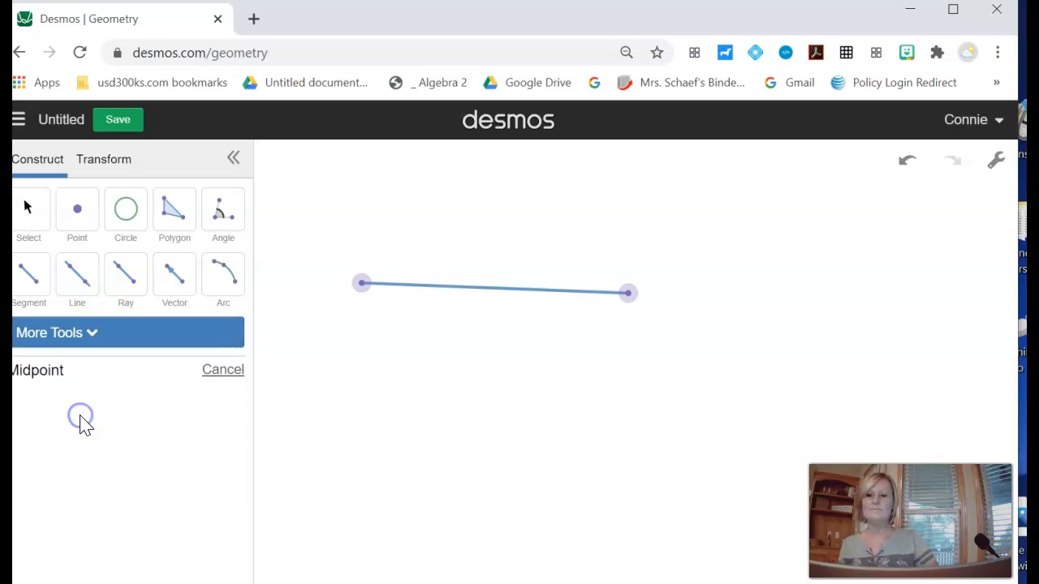
click(497, 299)
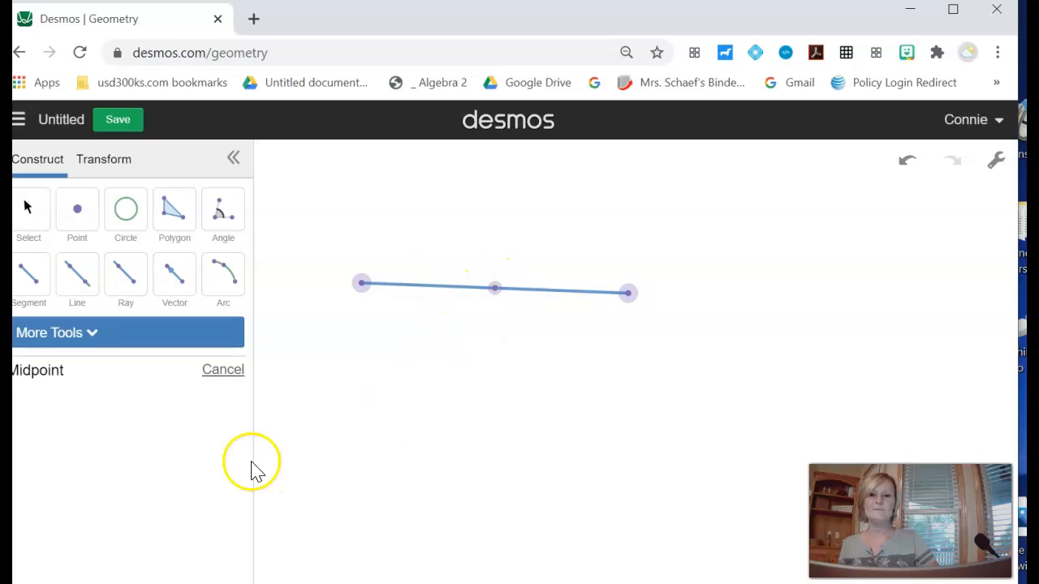
- Select the segment and add a label showing its length
click(428, 286)
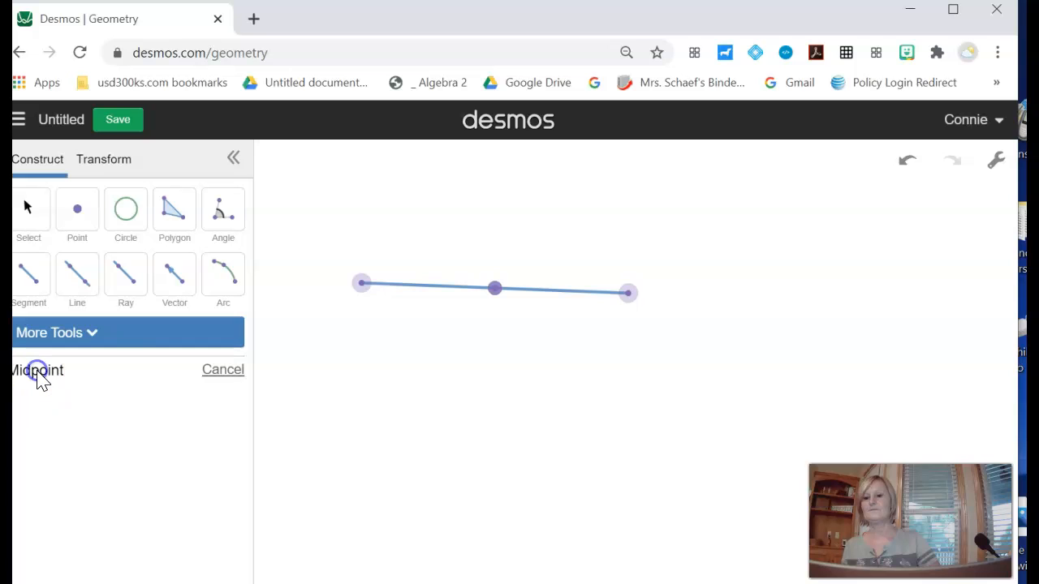
click(72, 335)
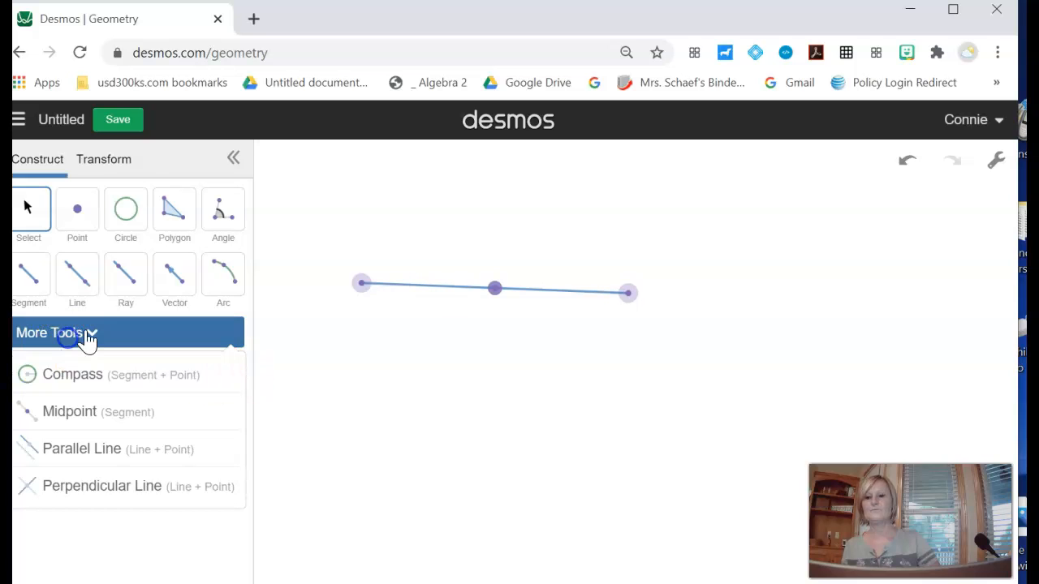
click(73, 336)
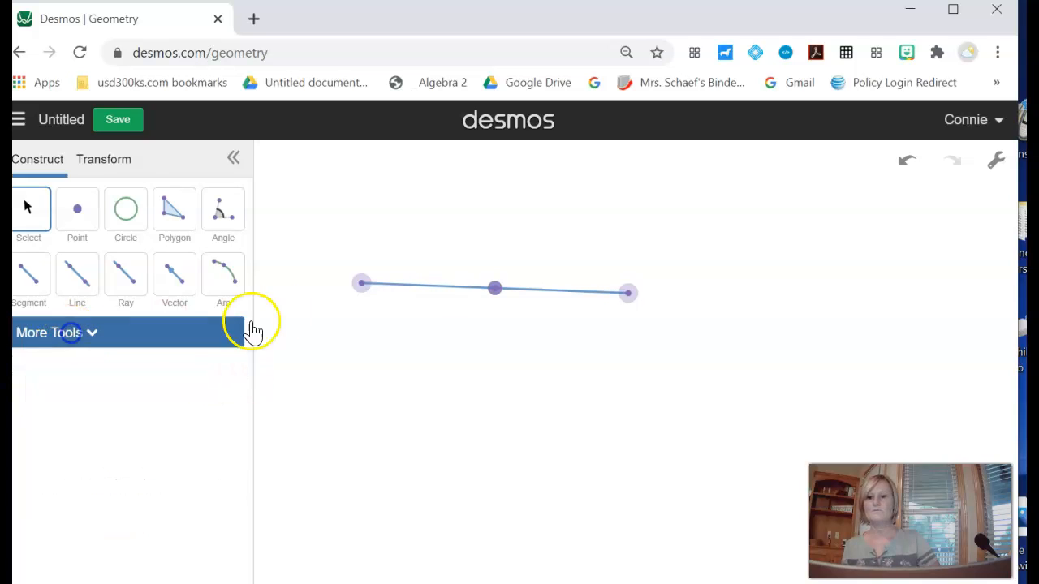
click(394, 285)
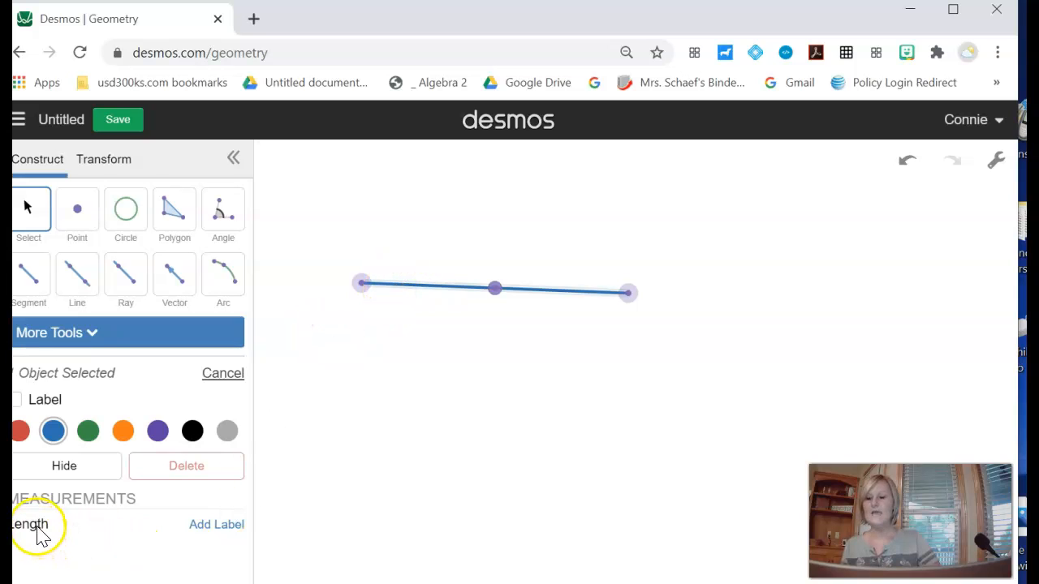
click(230, 528)
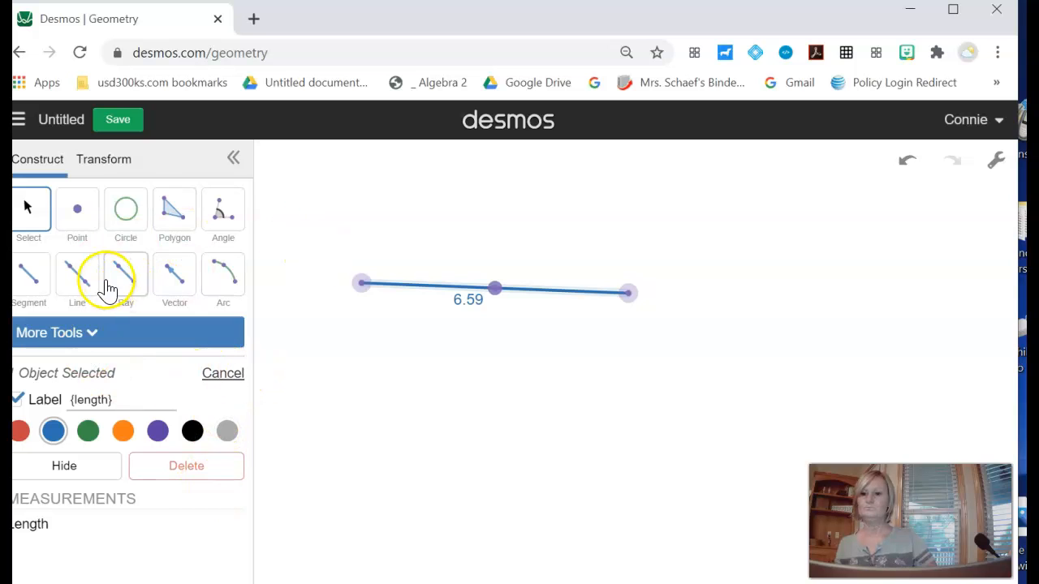
- Delete everything on the canvas and draw a new, roughly horizontal segment
drag(331, 218, 752, 367)
key(Delete)
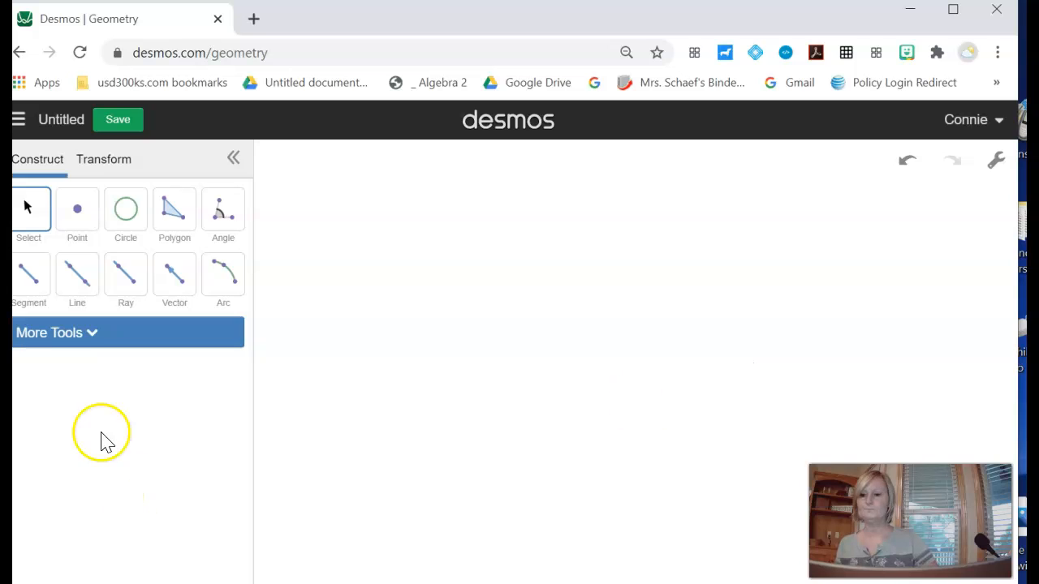
click(36, 280)
click(443, 394)
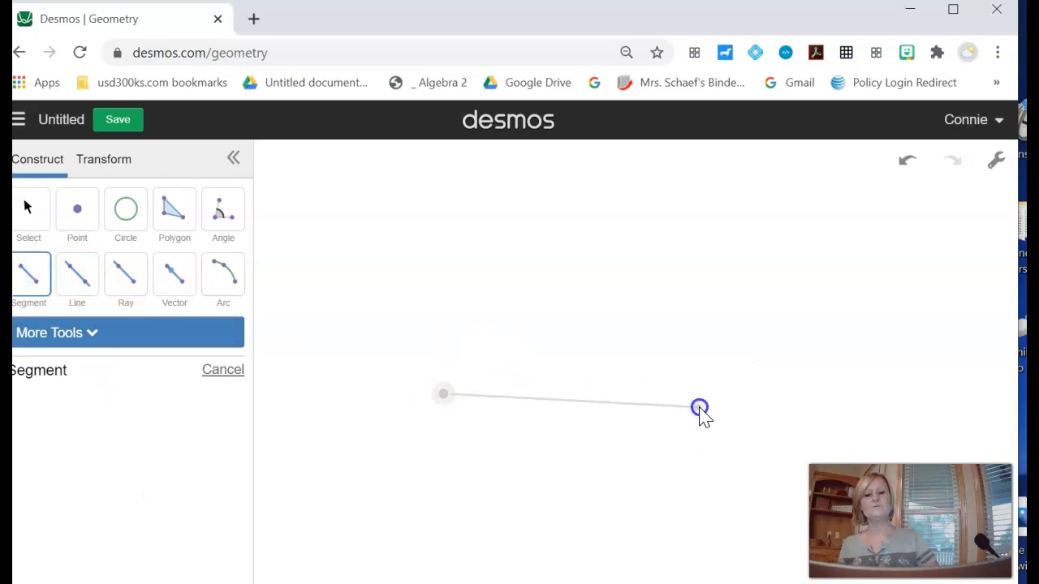
click(696, 392)
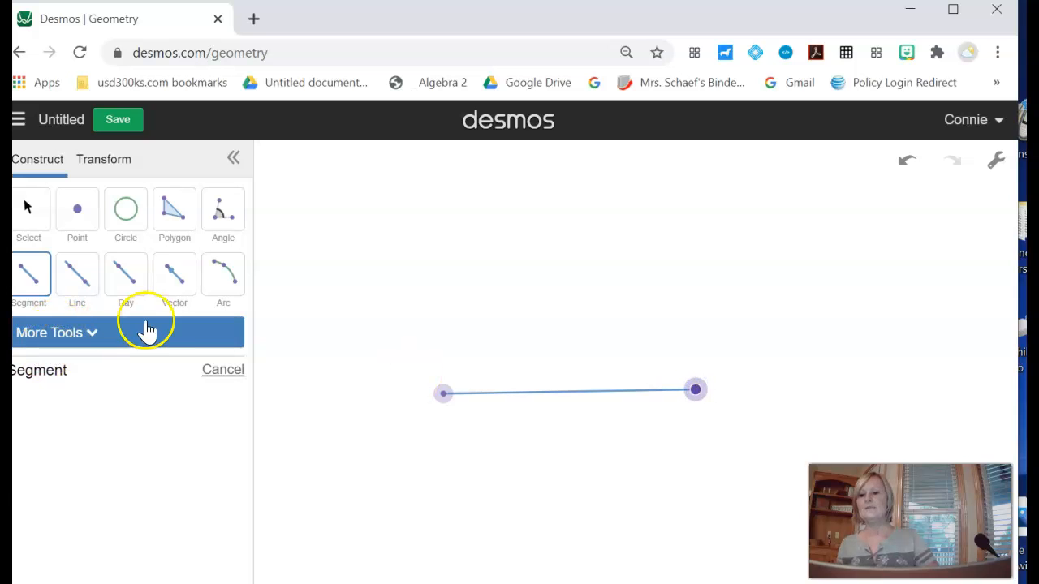
- Construct a line parallel to the segment through a new point above it with the Parallel Line tool
click(91, 336)
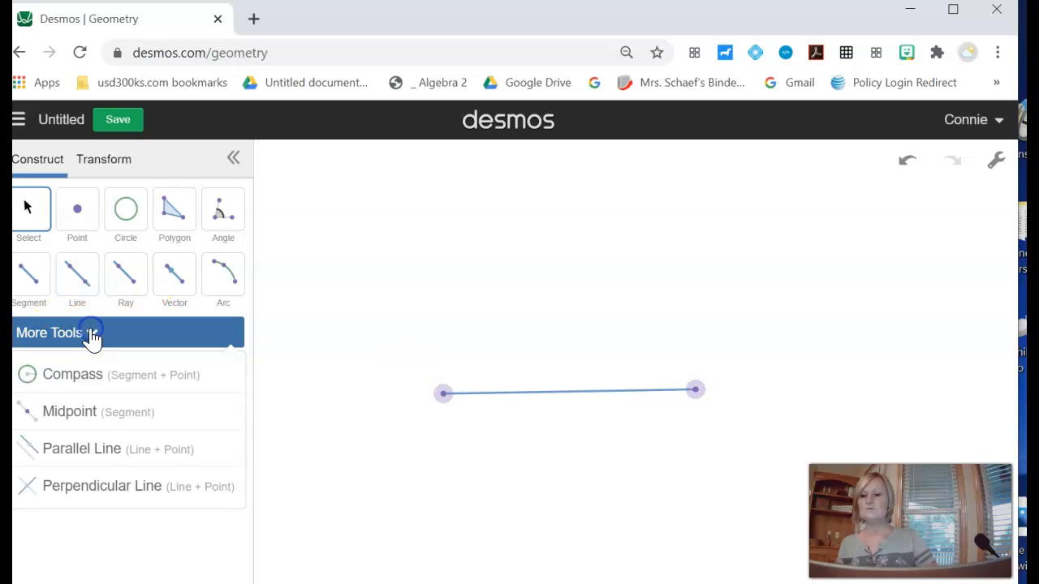
click(91, 449)
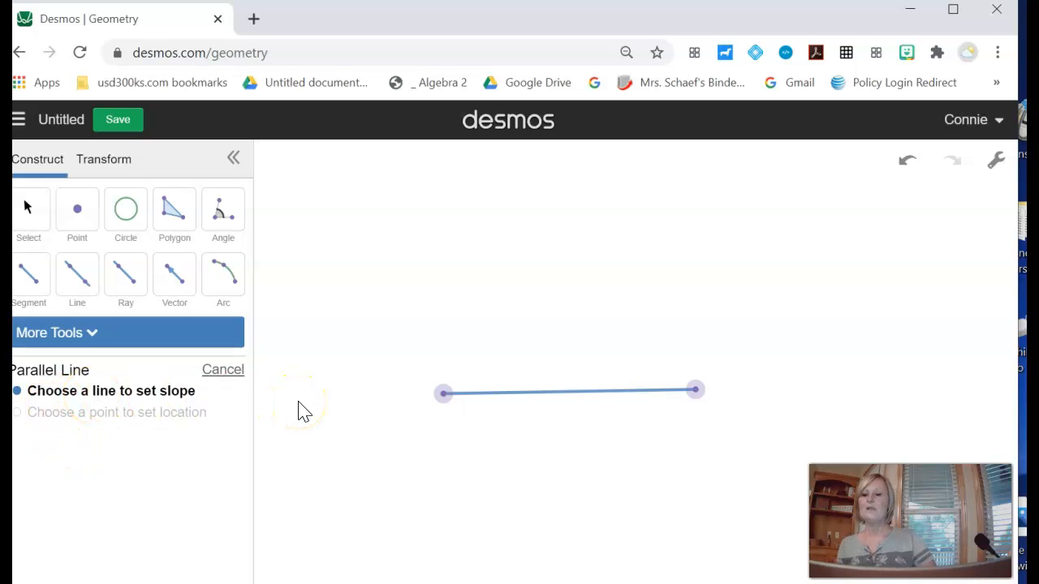
click(504, 396)
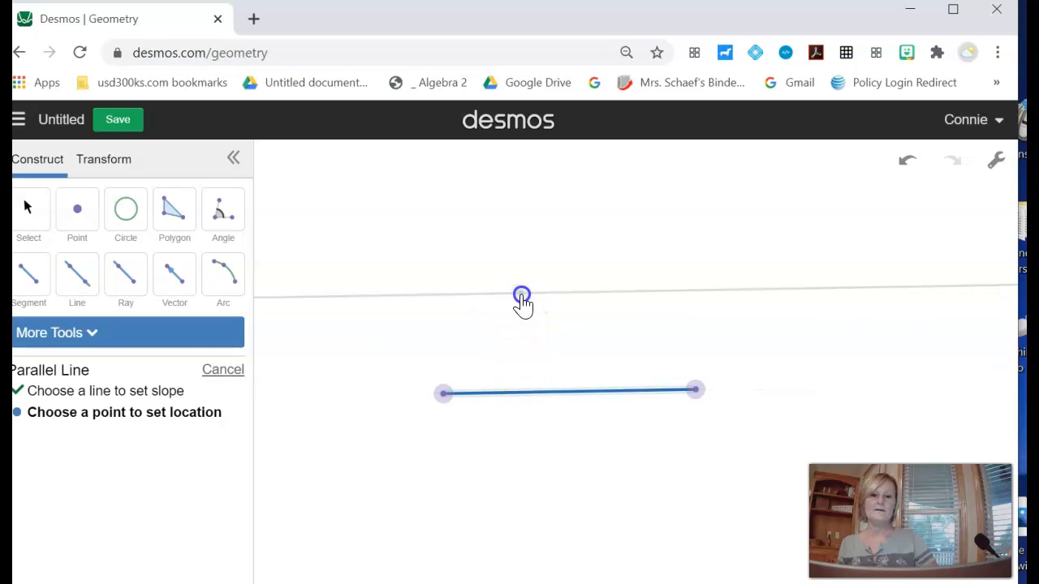
click(521, 296)
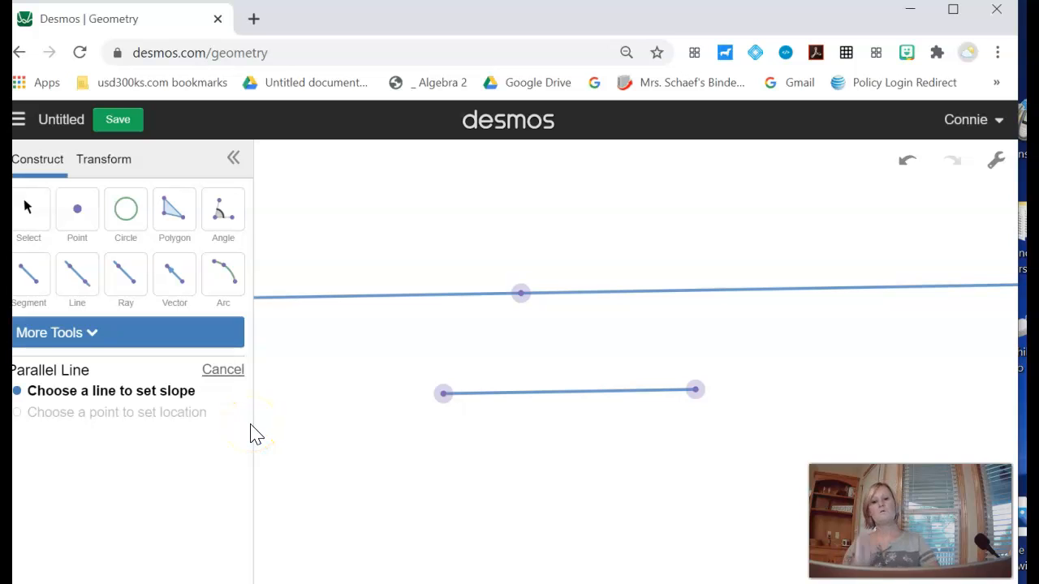
click(236, 374)
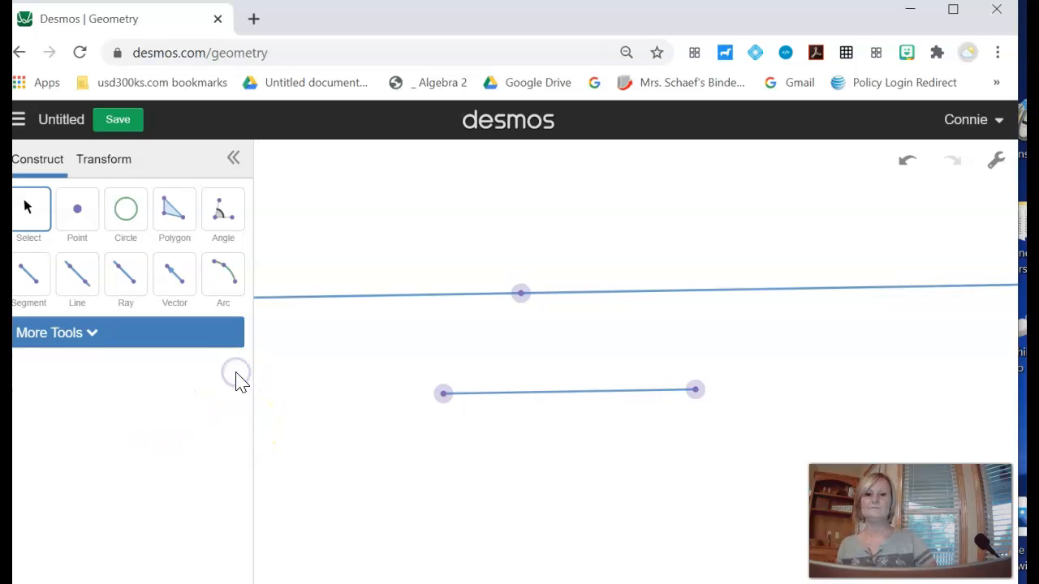
- Start a perpendicular line by choosing the segment to set its slope
click(92, 335)
click(92, 489)
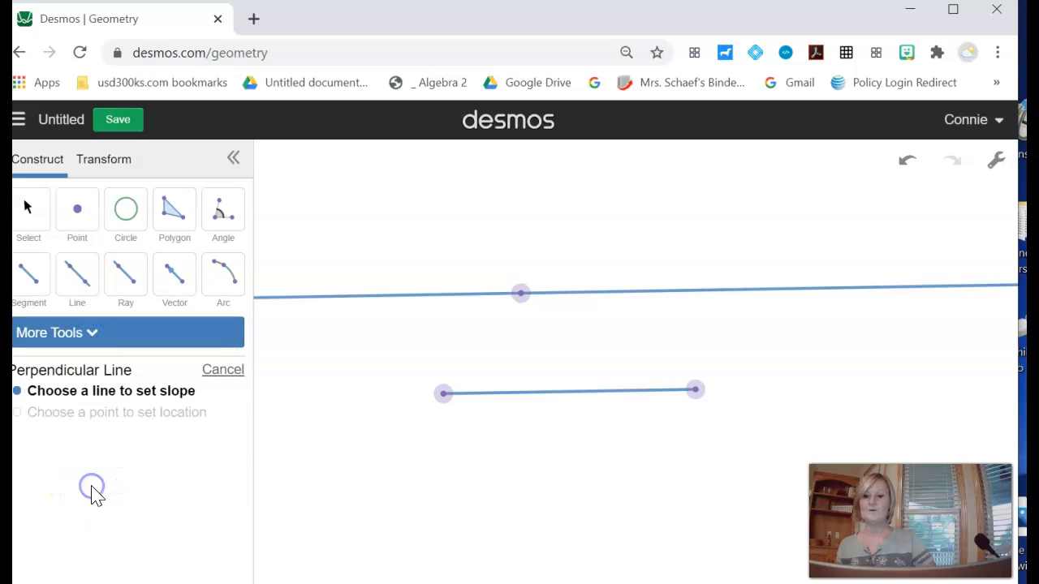
click(569, 395)
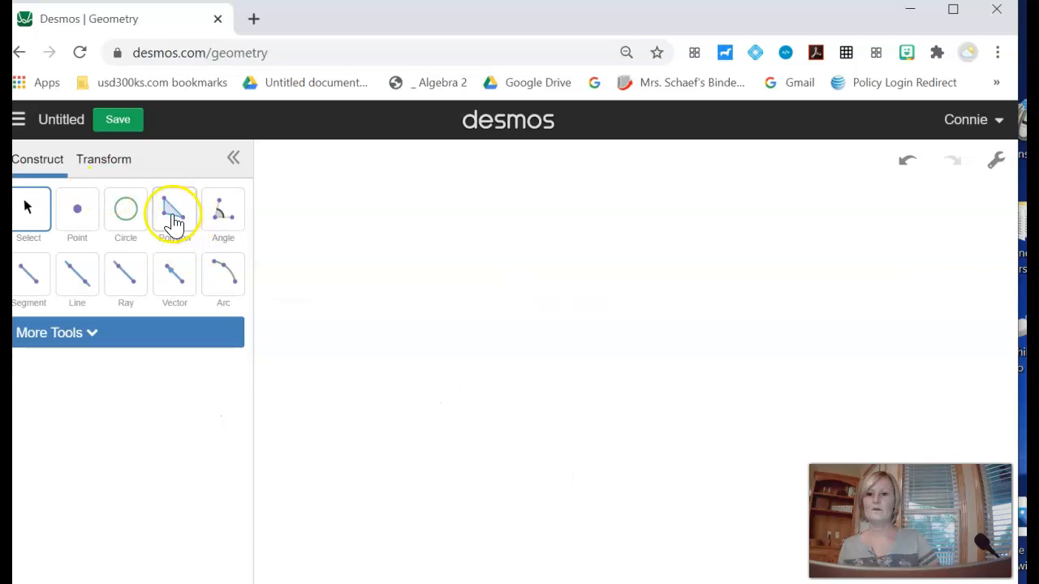
- Draw a triangle with the Polygon tool on the cleared canvas
click(171, 213)
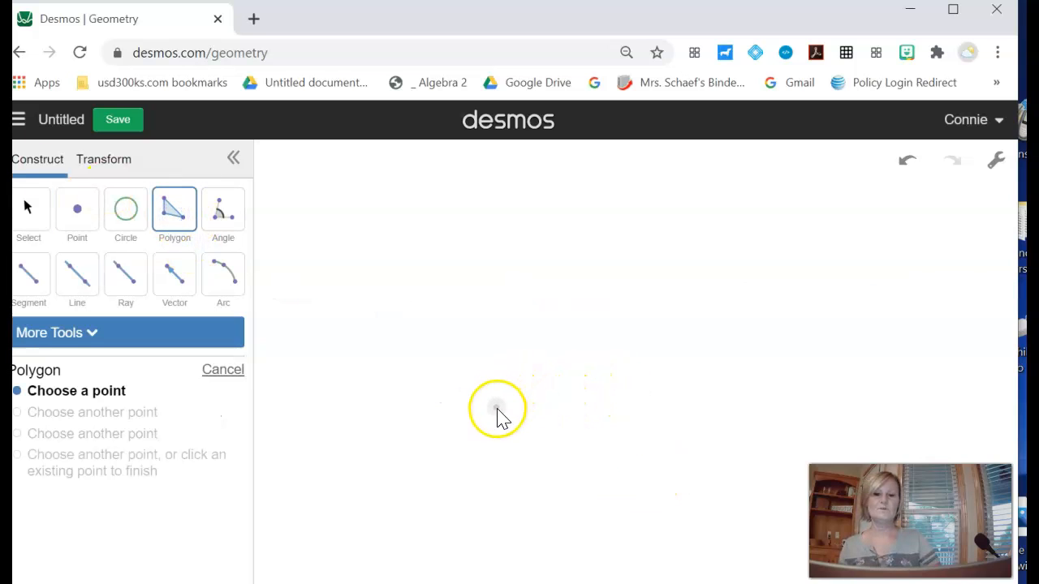
click(496, 408)
click(595, 299)
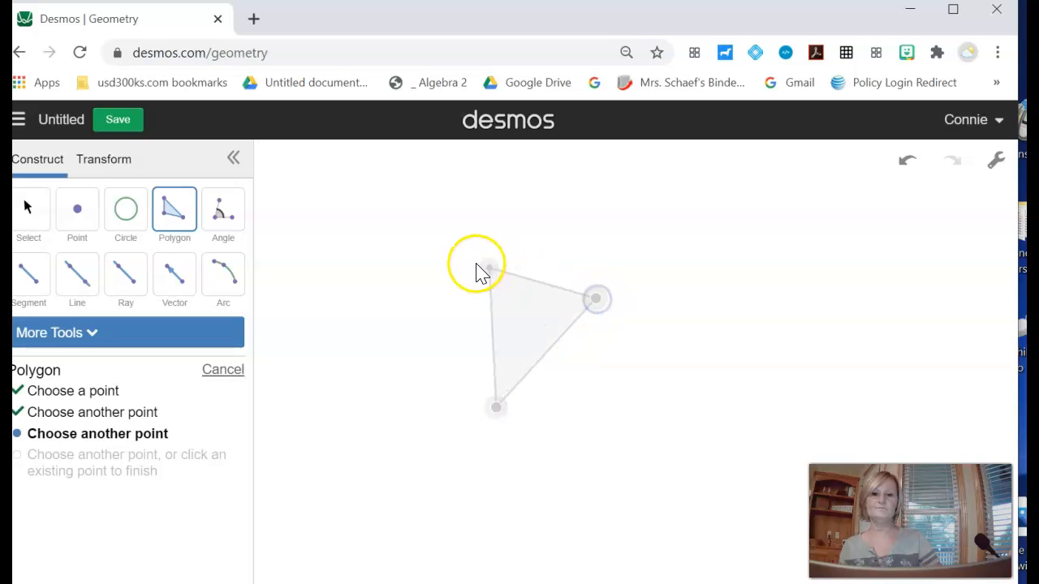
click(470, 260)
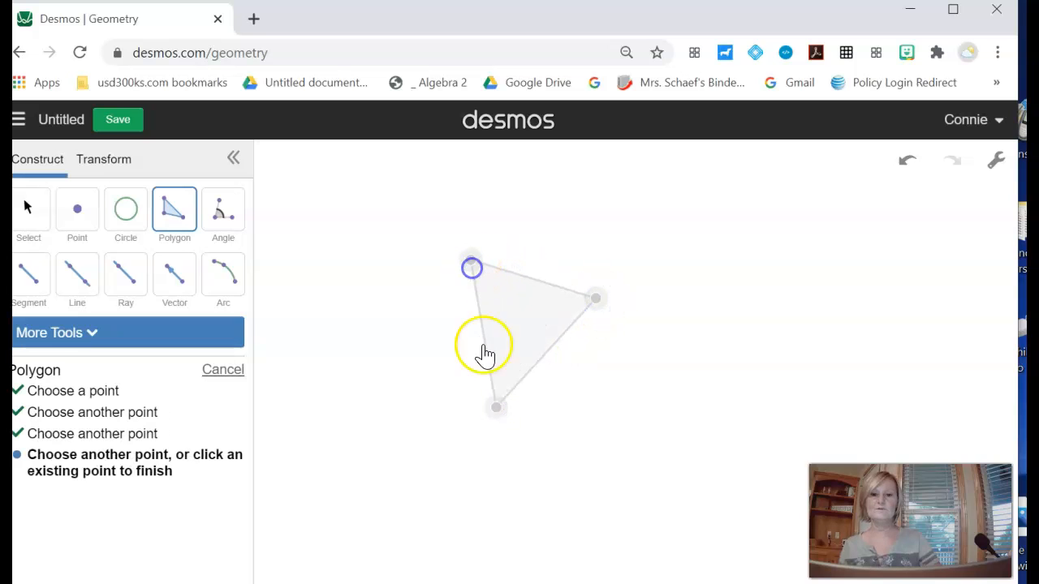
click(498, 409)
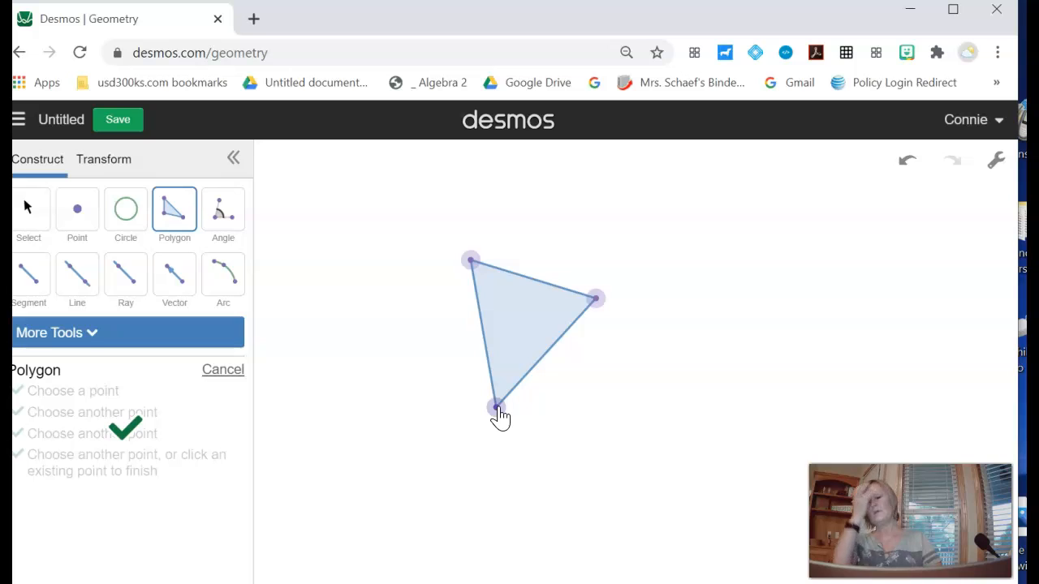
click(101, 161)
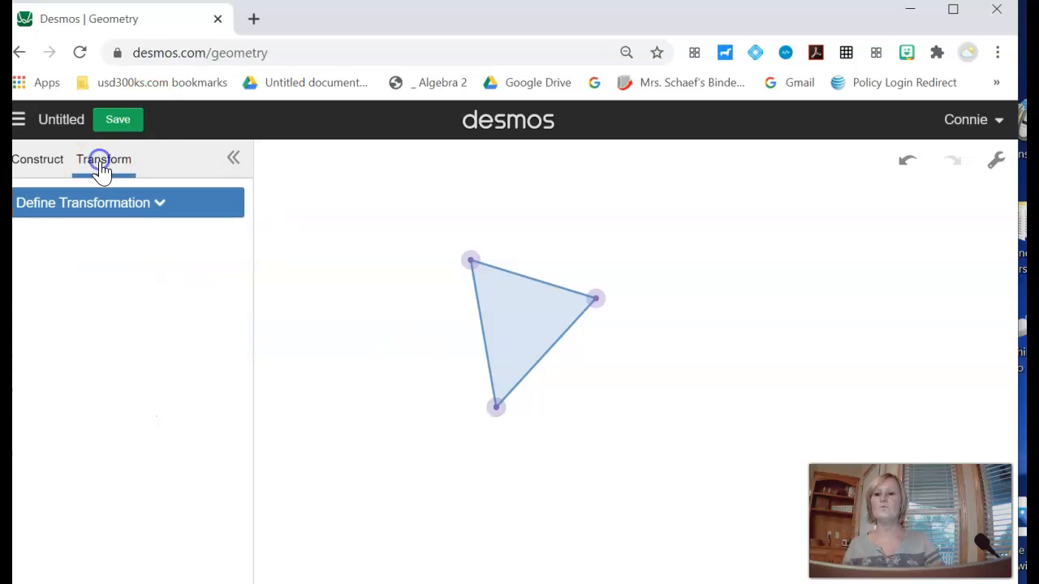
click(145, 207)
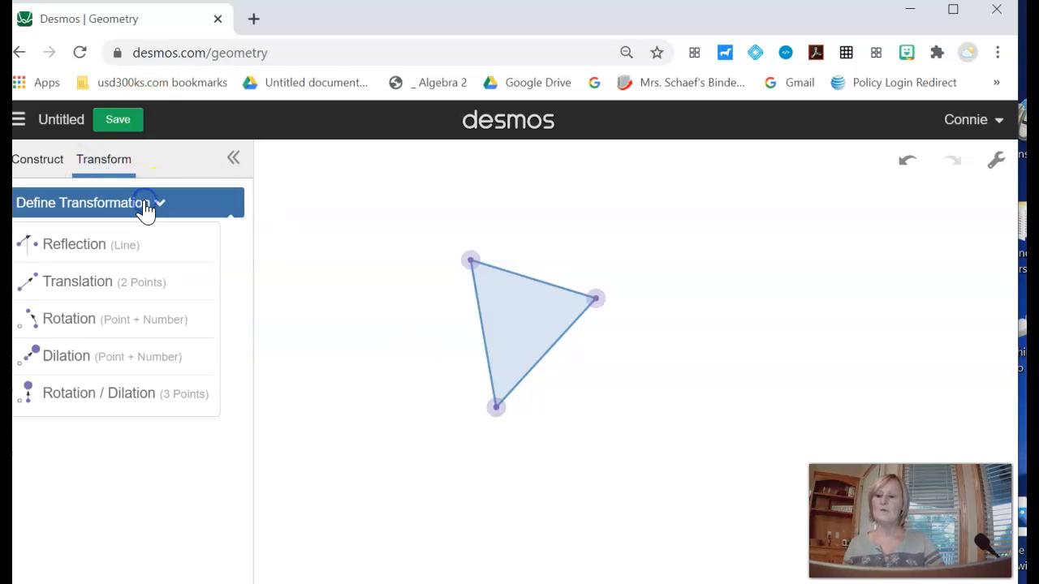
click(89, 255)
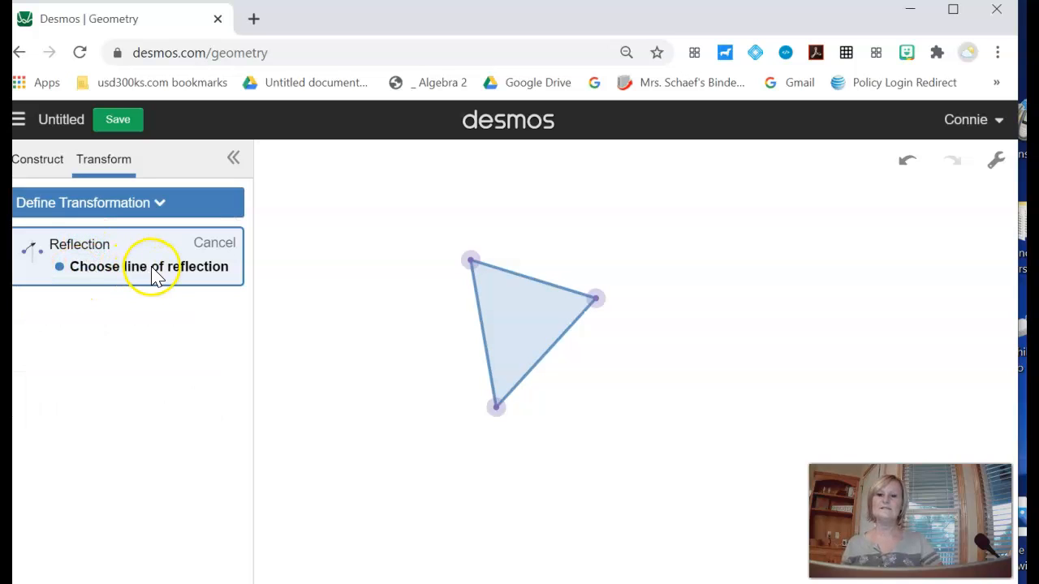
click(39, 169)
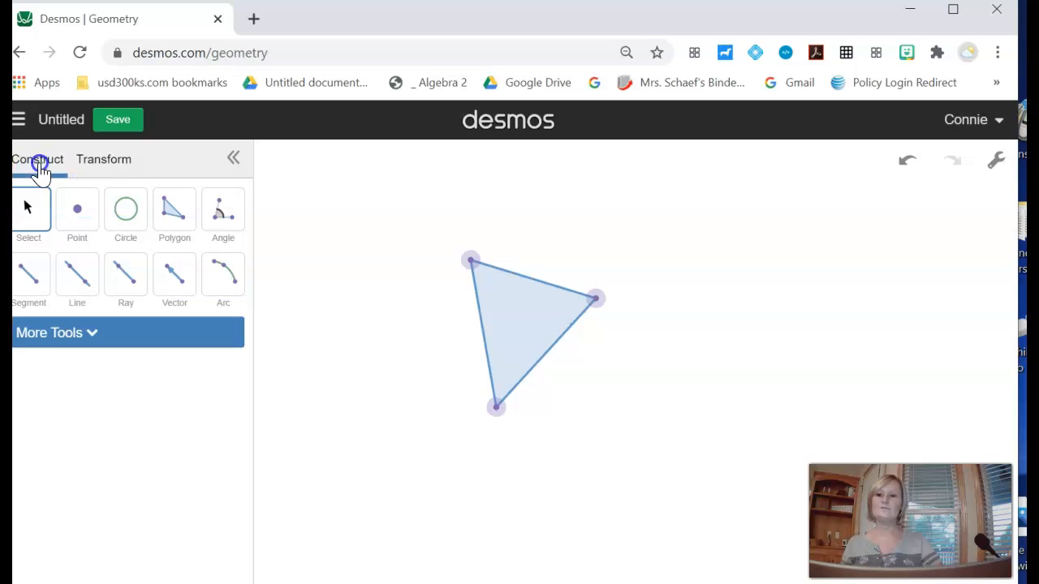
- Draw a vertical line to the left of the triangle with the Line tool
click(80, 281)
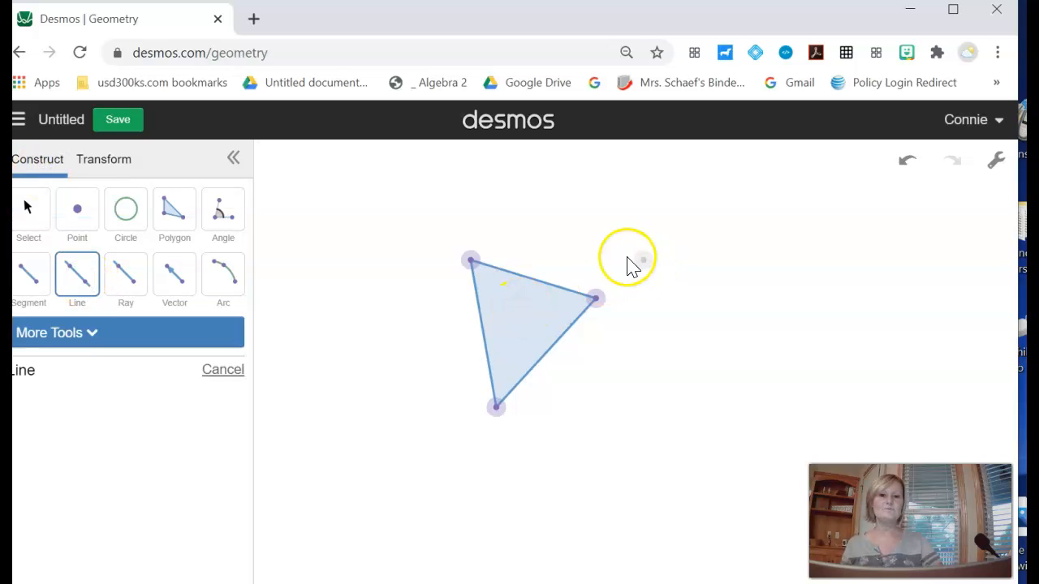
click(431, 174)
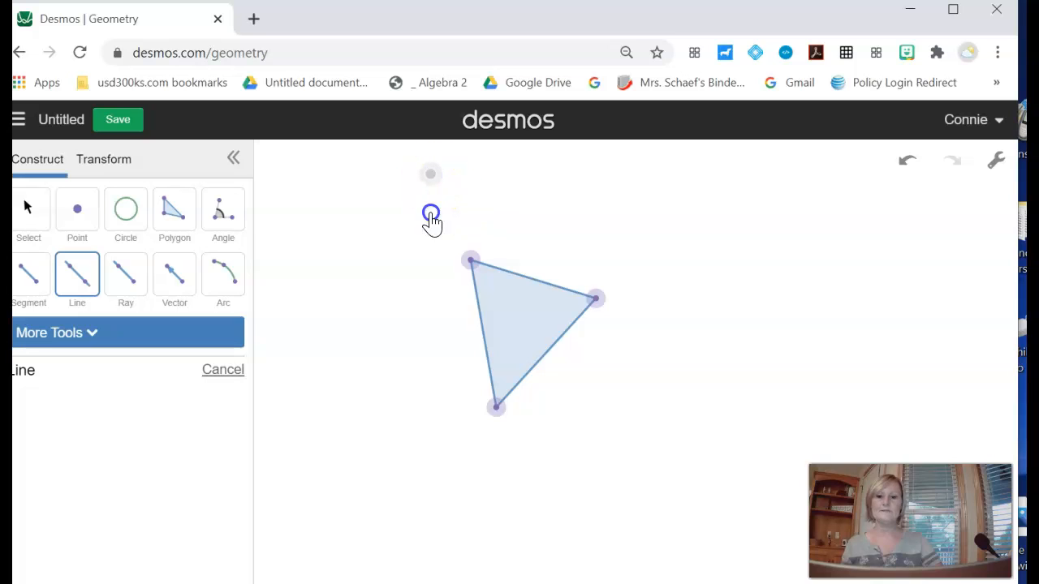
click(432, 413)
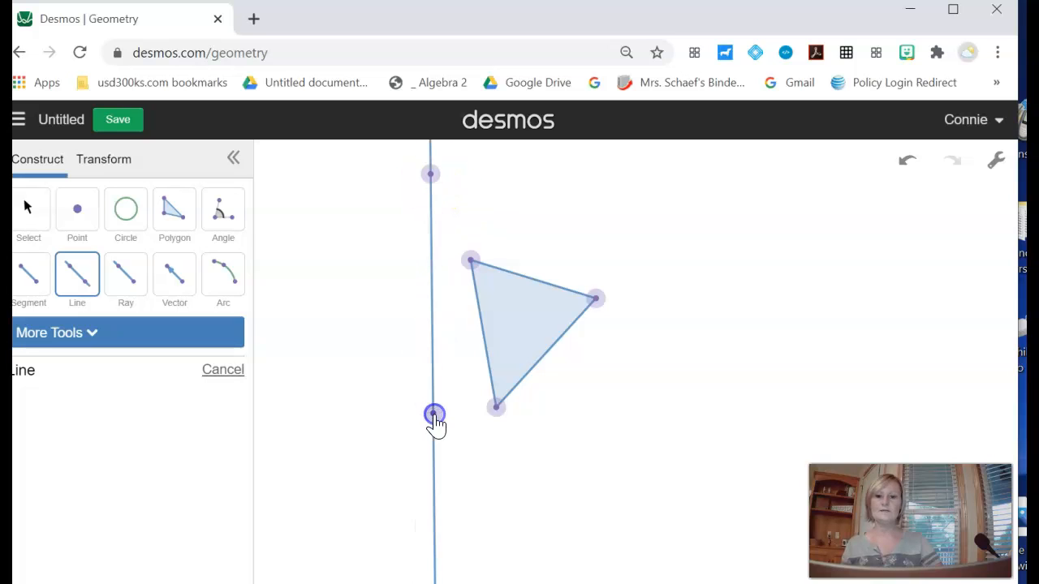
- Define a reflection across the vertical line and apply it to the triangle
click(102, 162)
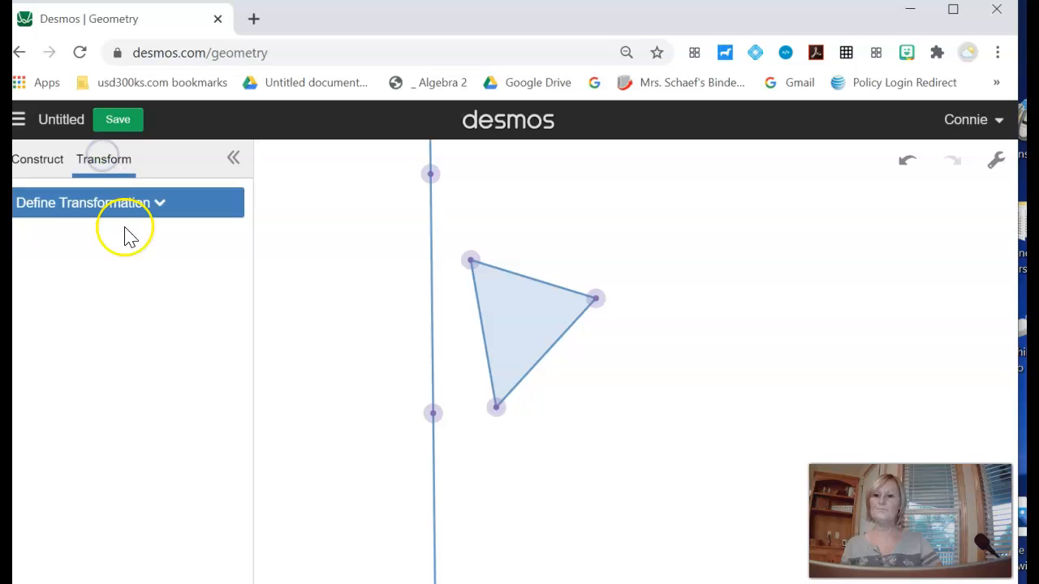
click(126, 204)
click(93, 245)
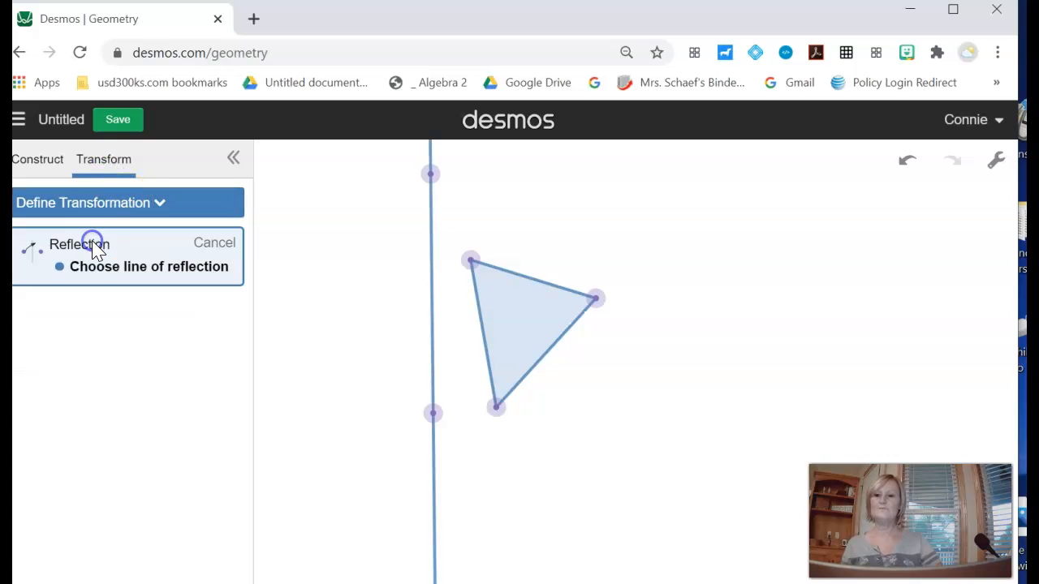
click(433, 318)
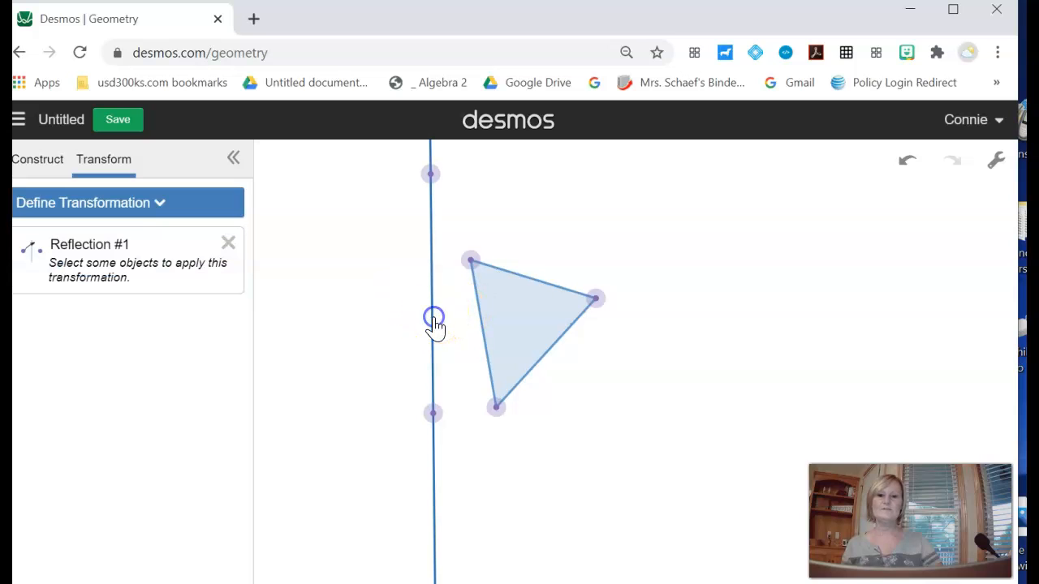
click(520, 319)
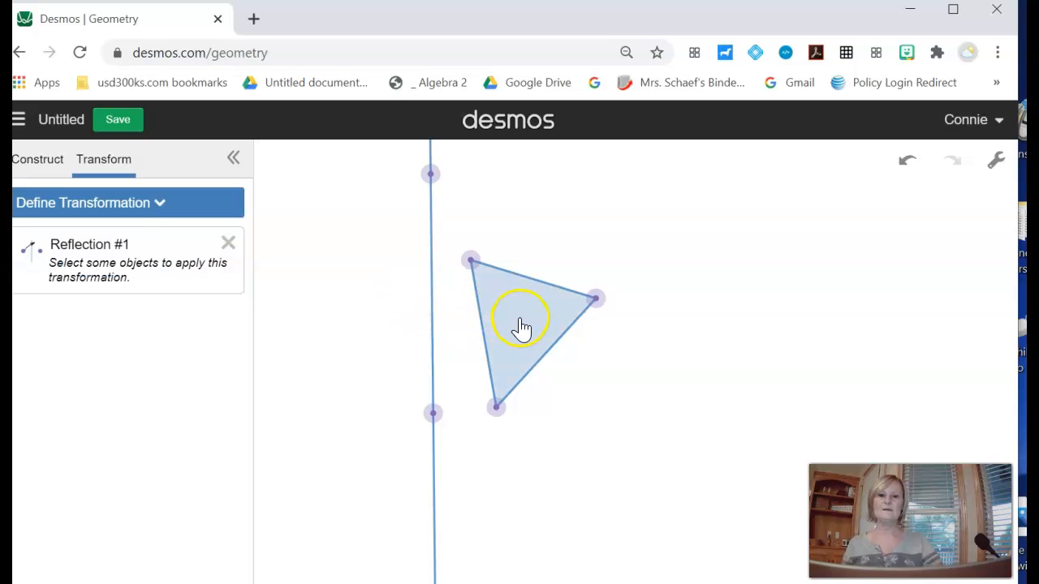
click(520, 328)
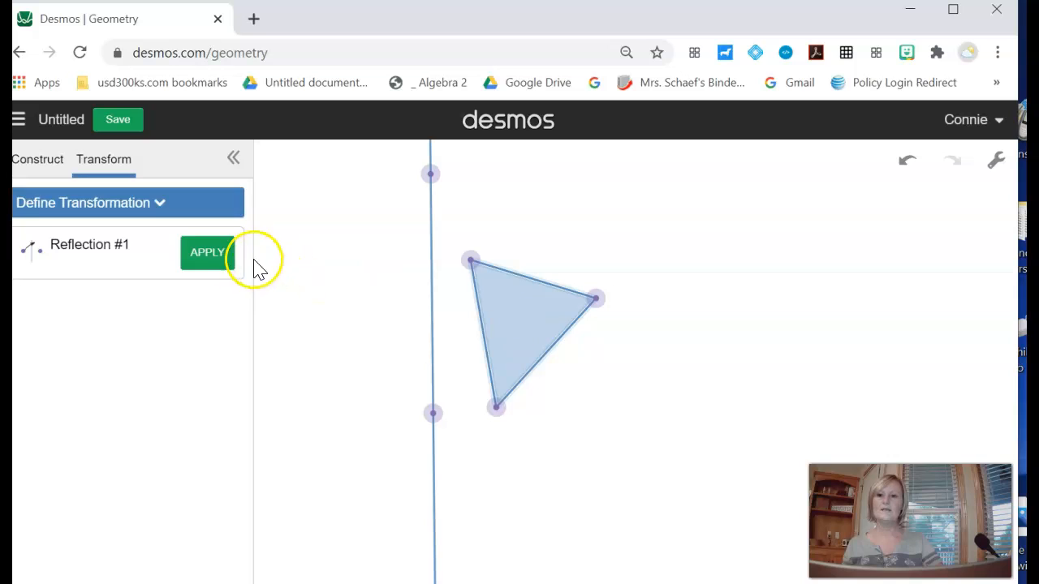
click(209, 254)
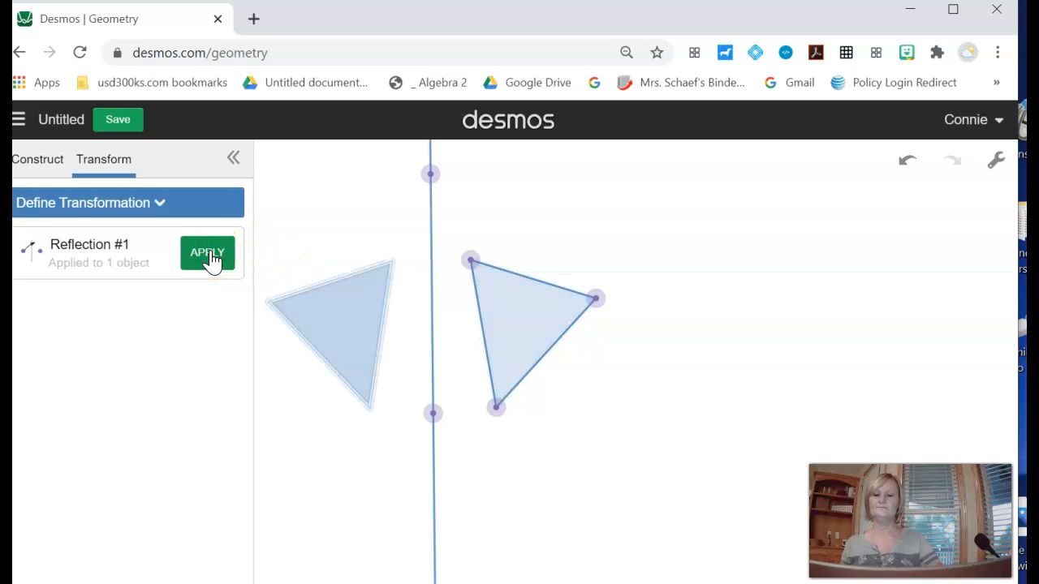
- Draw a second, slightly slanted line passing through the triangle
click(51, 160)
click(47, 161)
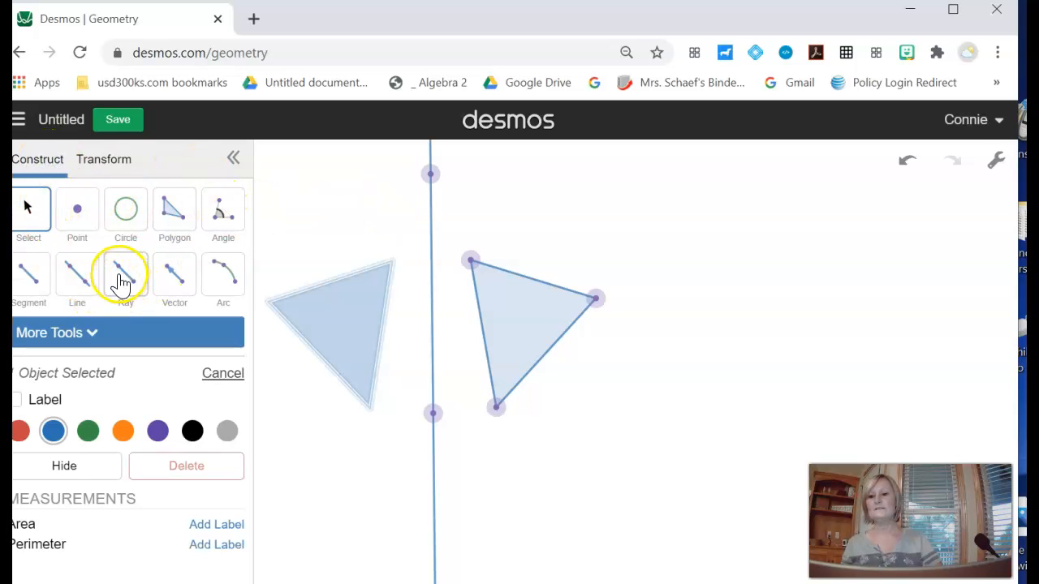
click(77, 276)
click(536, 185)
click(560, 369)
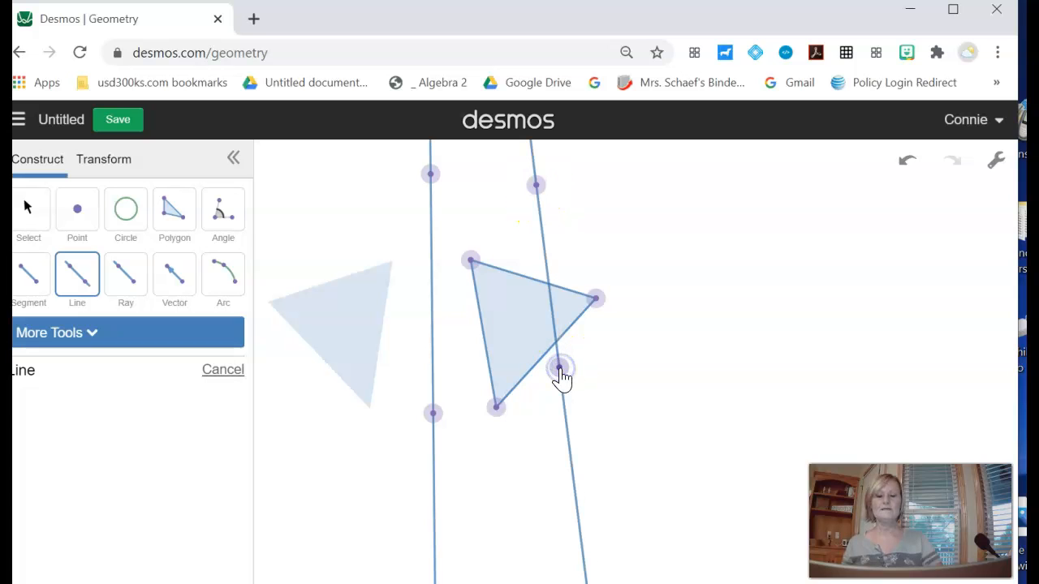
- Delete the existing reflection across the vertical line
click(108, 157)
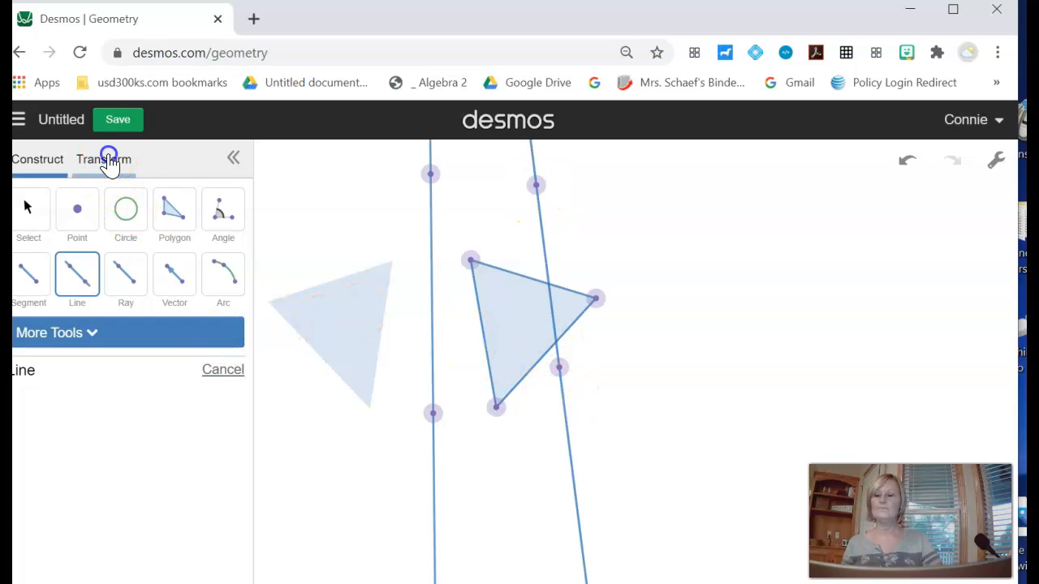
click(127, 253)
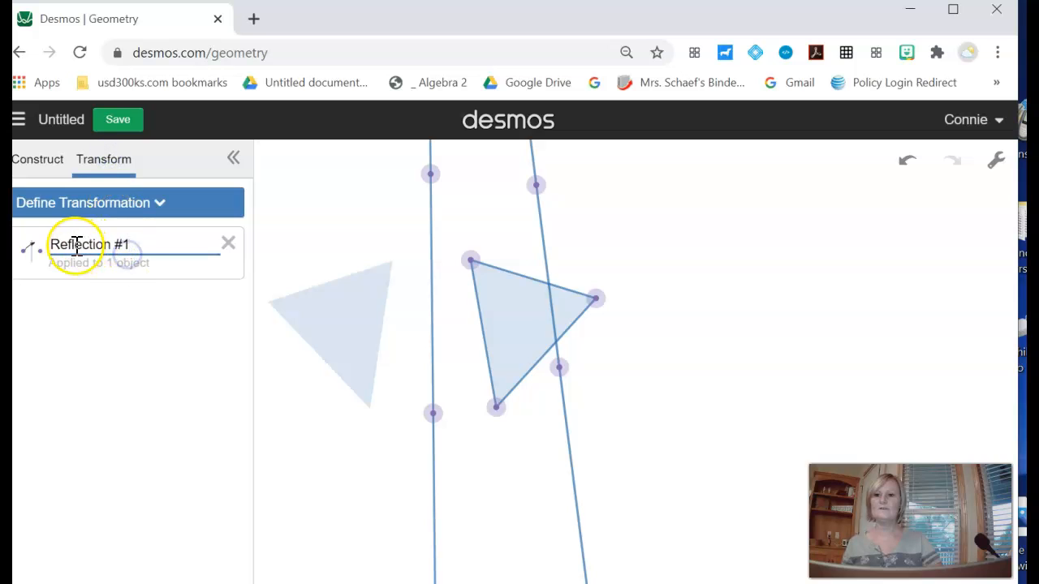
click(228, 245)
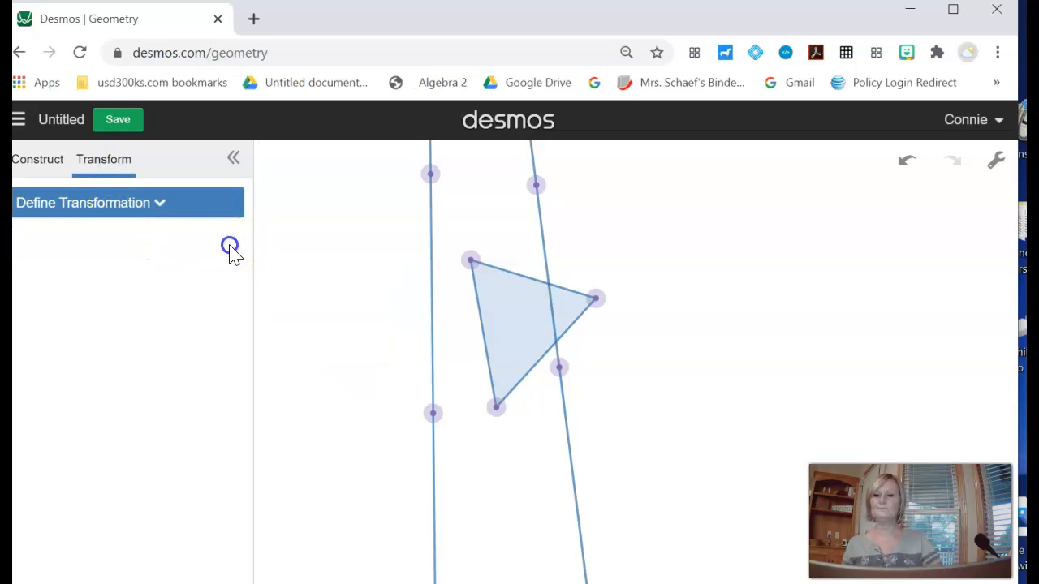
- Define a reflection across the slanted line and apply it to the triangle
click(112, 159)
click(107, 202)
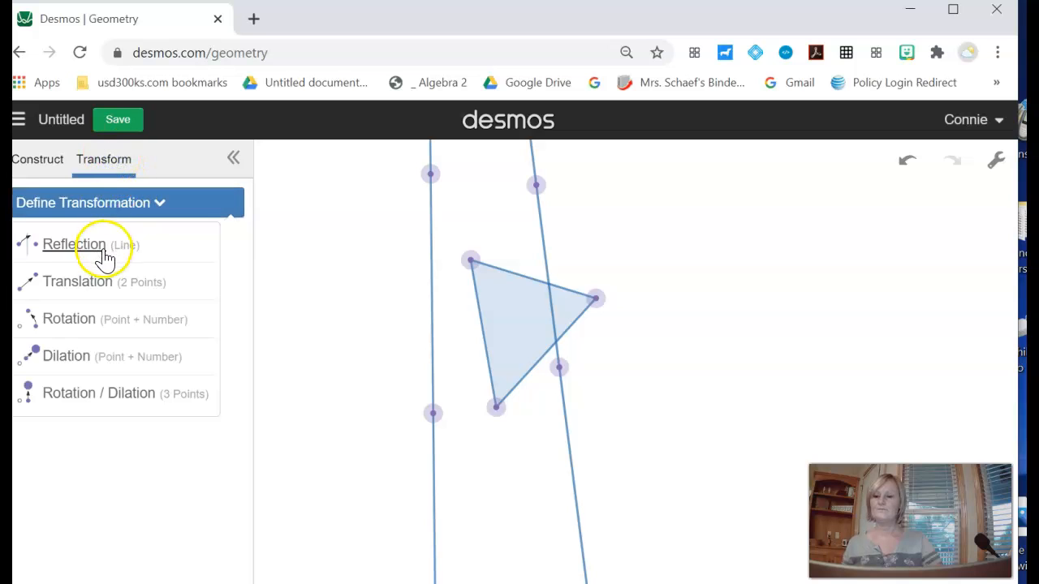
click(104, 256)
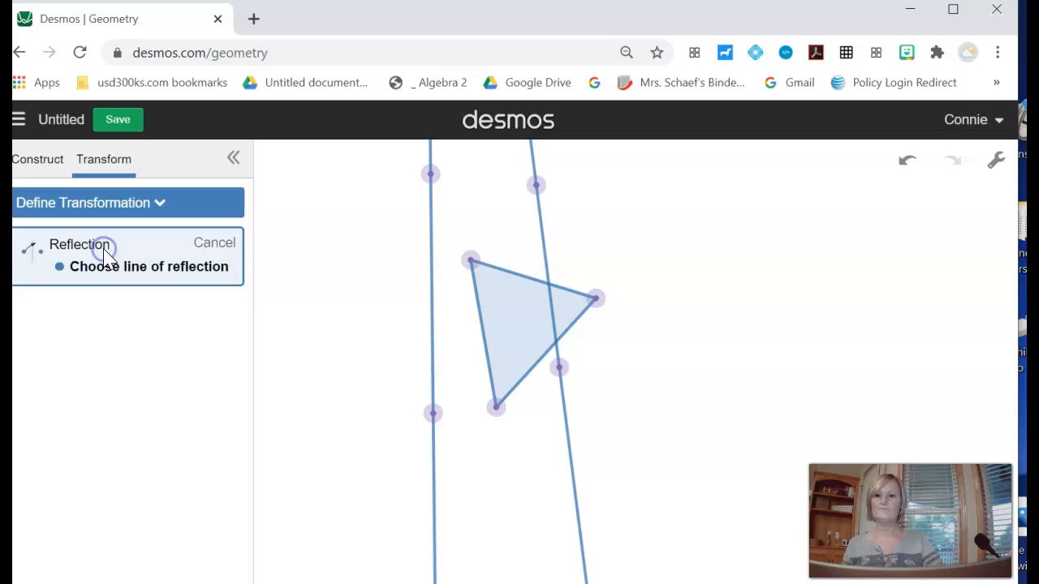
click(547, 280)
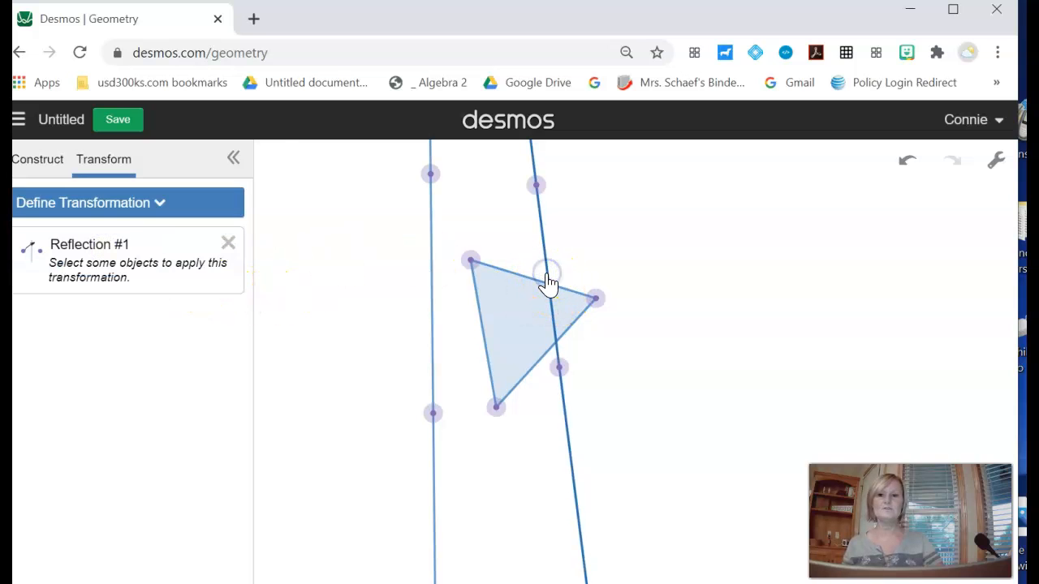
click(530, 325)
click(209, 256)
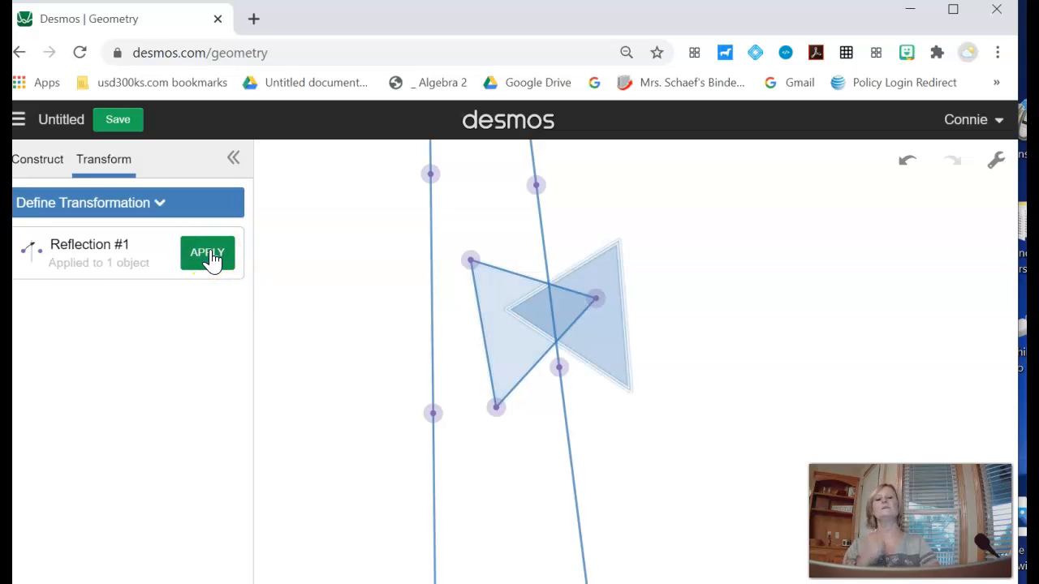
- Draw a four-sided polygon with the Polygon tool on the cleared canvas
click(70, 213)
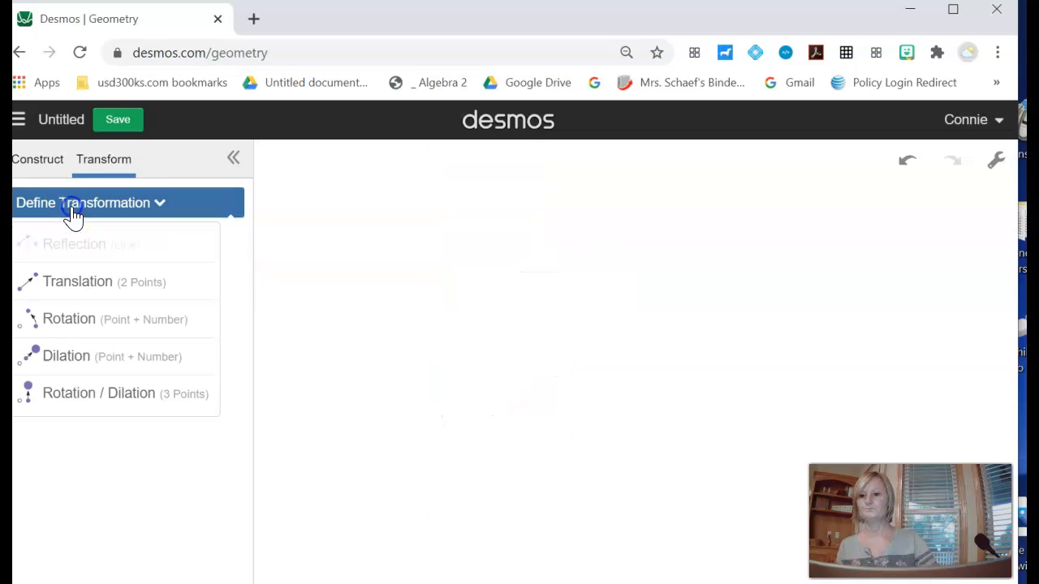
click(49, 166)
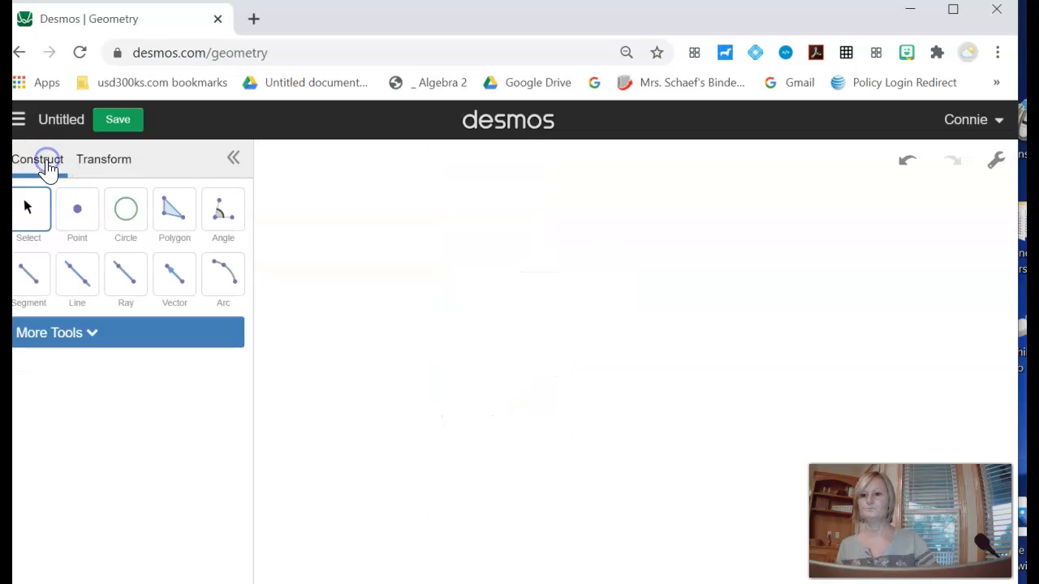
click(173, 221)
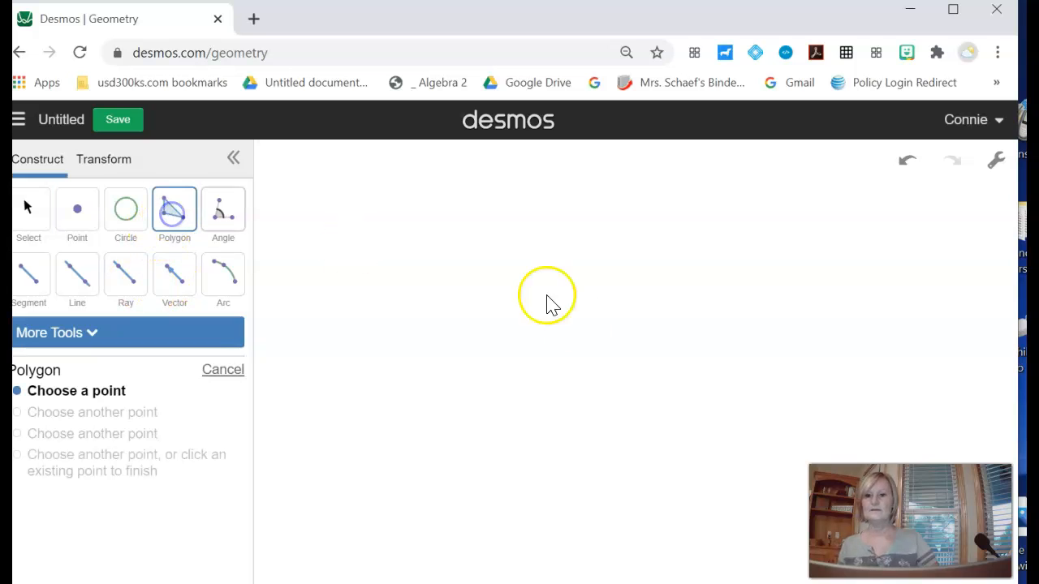
click(511, 268)
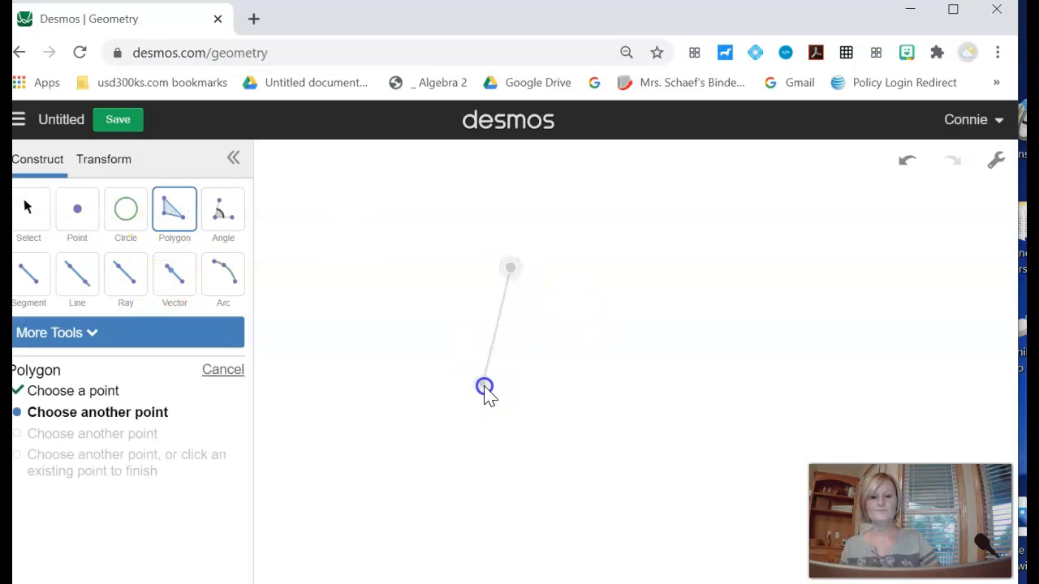
click(483, 387)
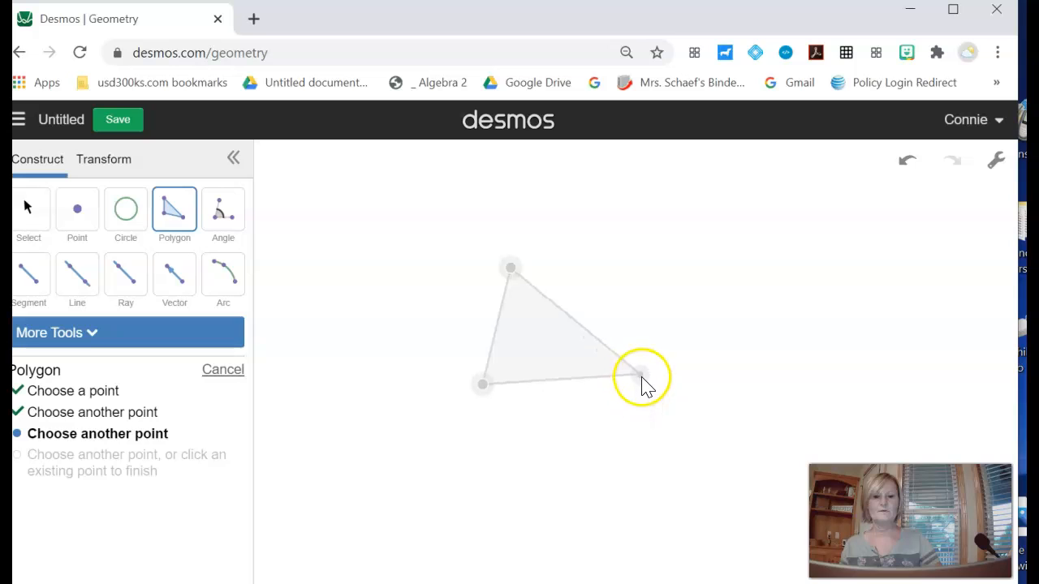
click(641, 397)
click(652, 315)
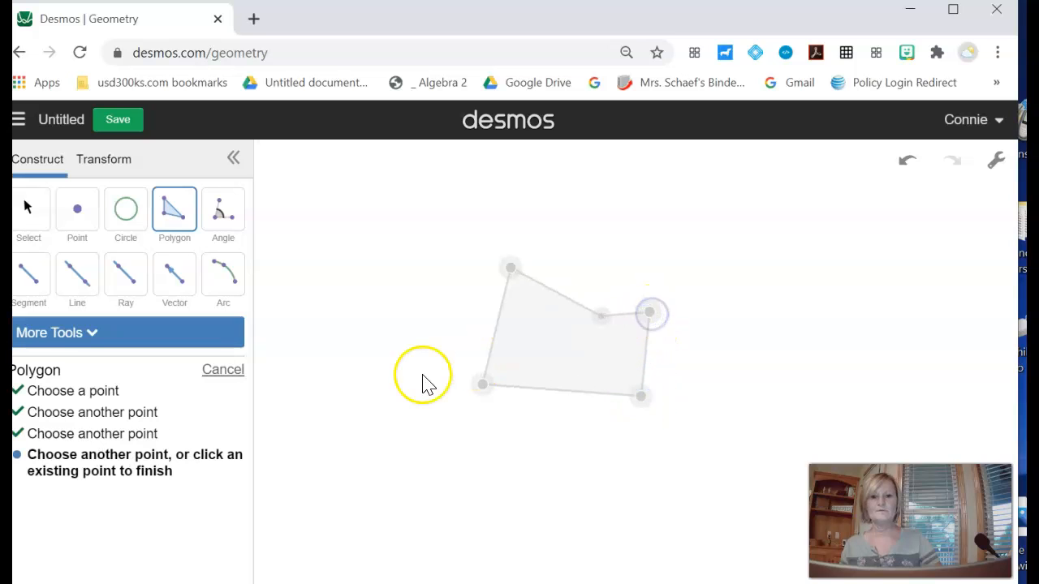
click(650, 313)
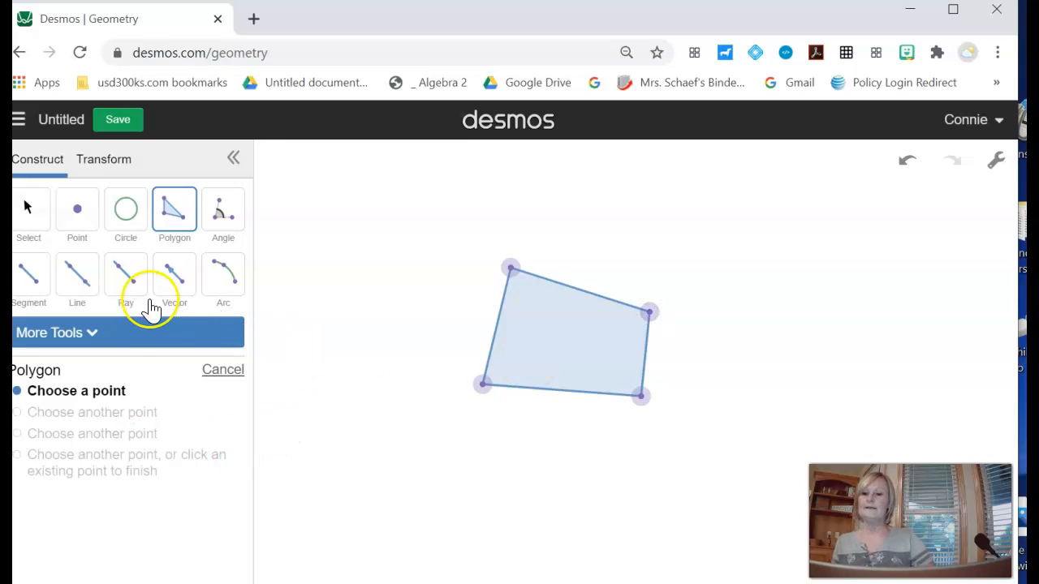
- Try rotating the quadrilateral 90° about a center point placed inside it, then undo the rotation
click(113, 166)
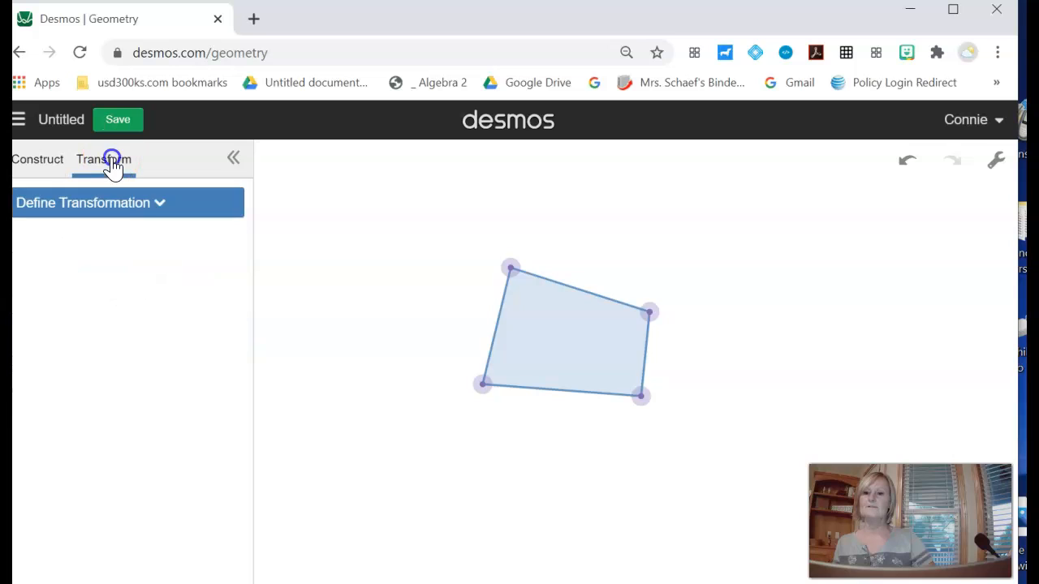
click(117, 206)
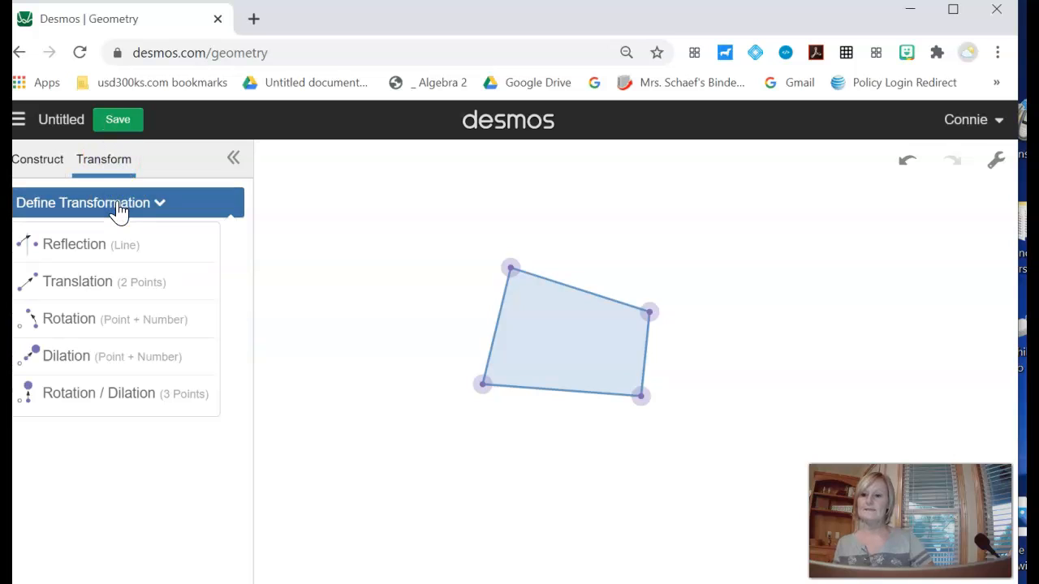
click(74, 321)
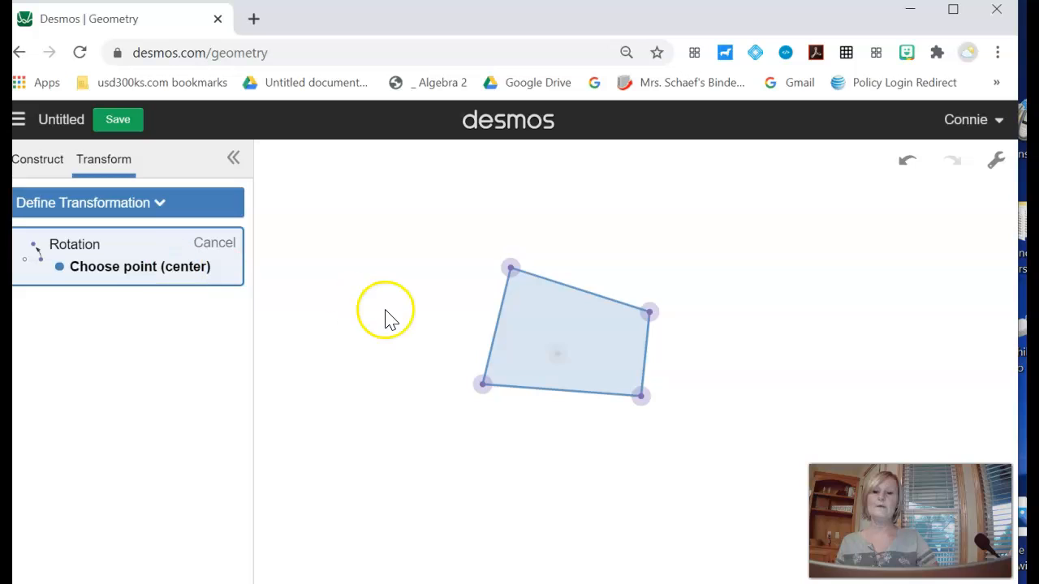
click(568, 338)
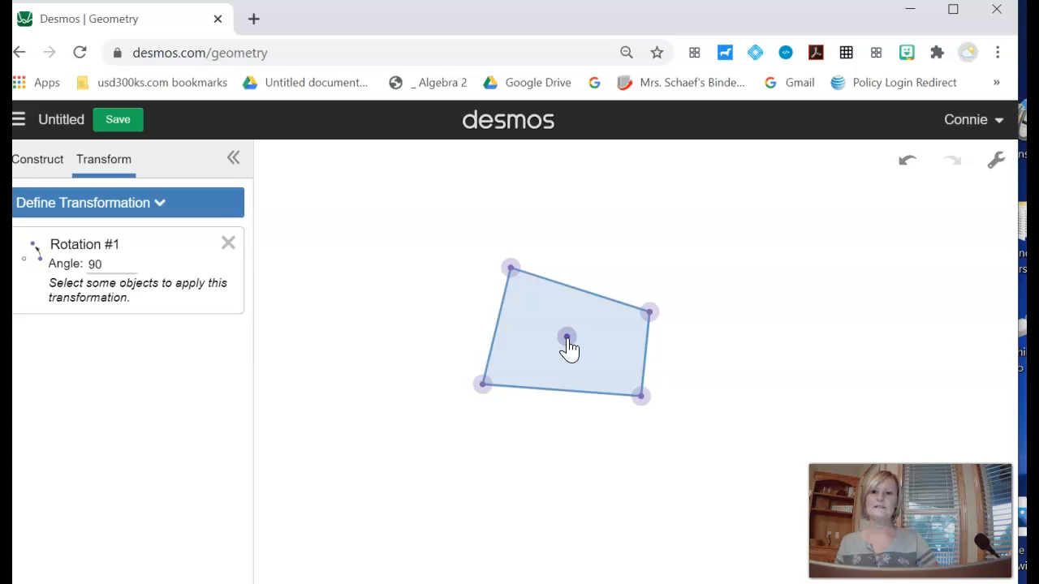
click(524, 301)
click(224, 260)
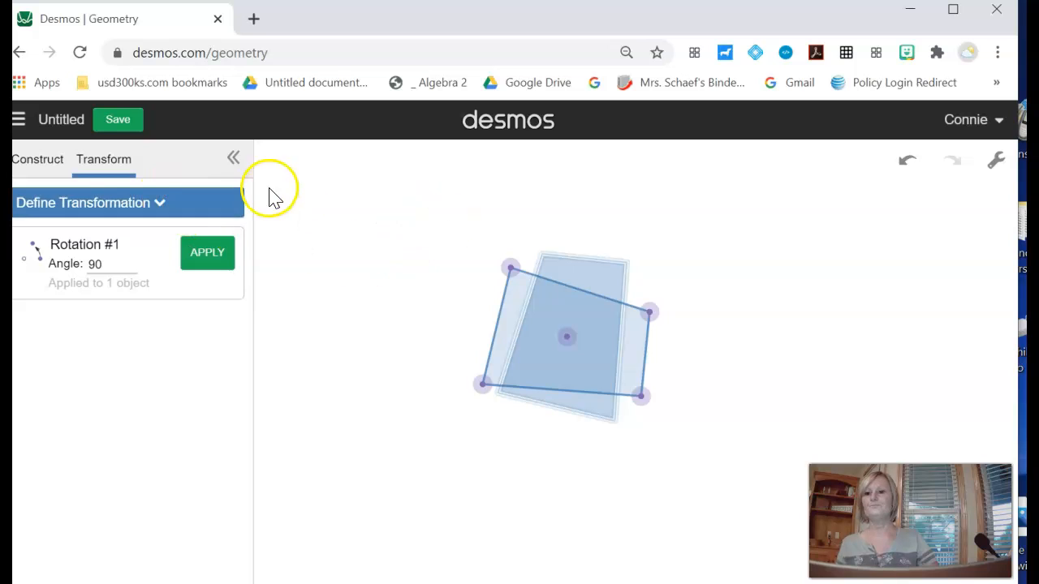
click(482, 384)
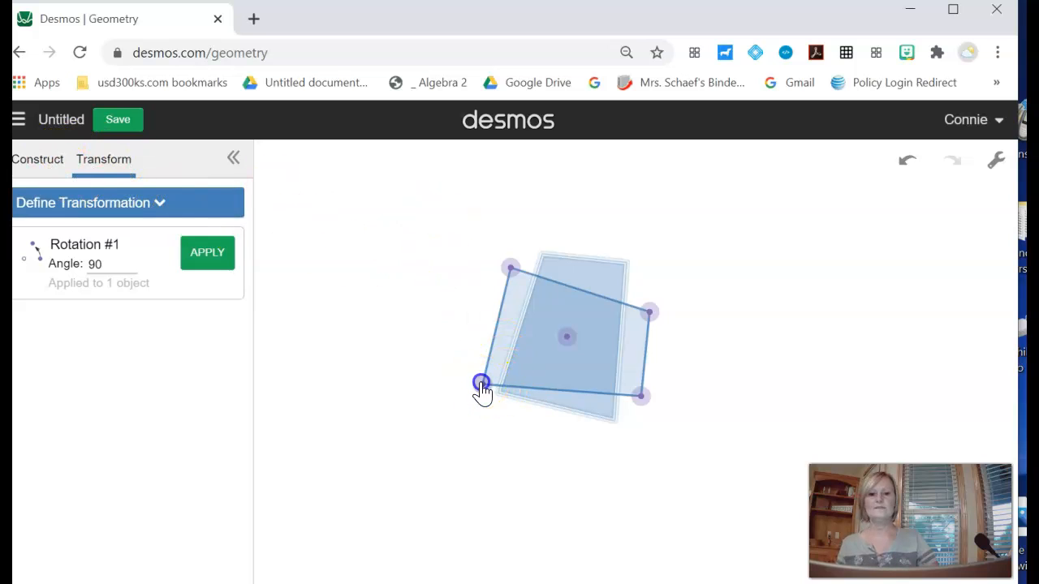
click(207, 258)
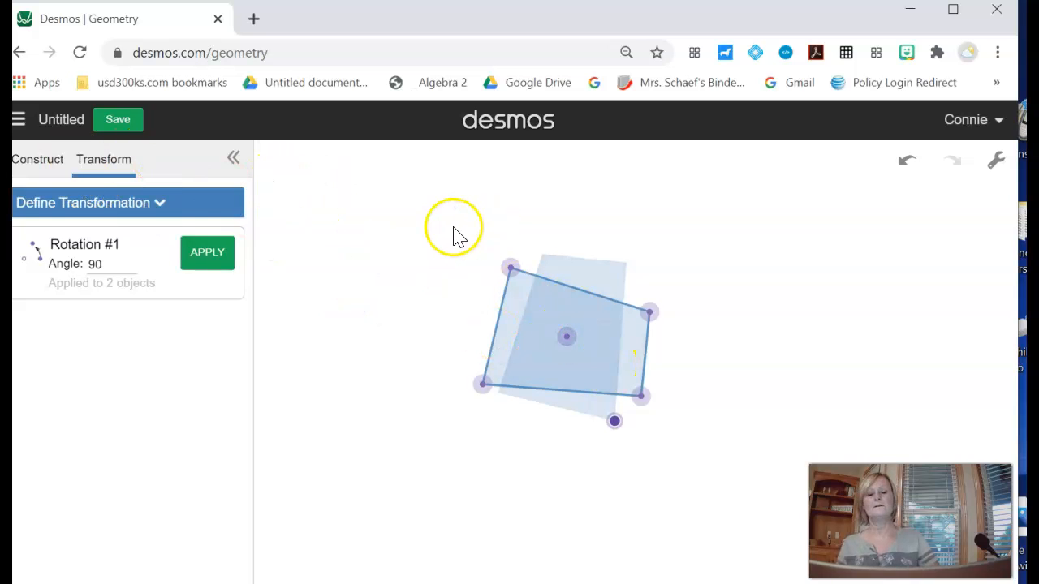
drag(453, 228, 700, 449)
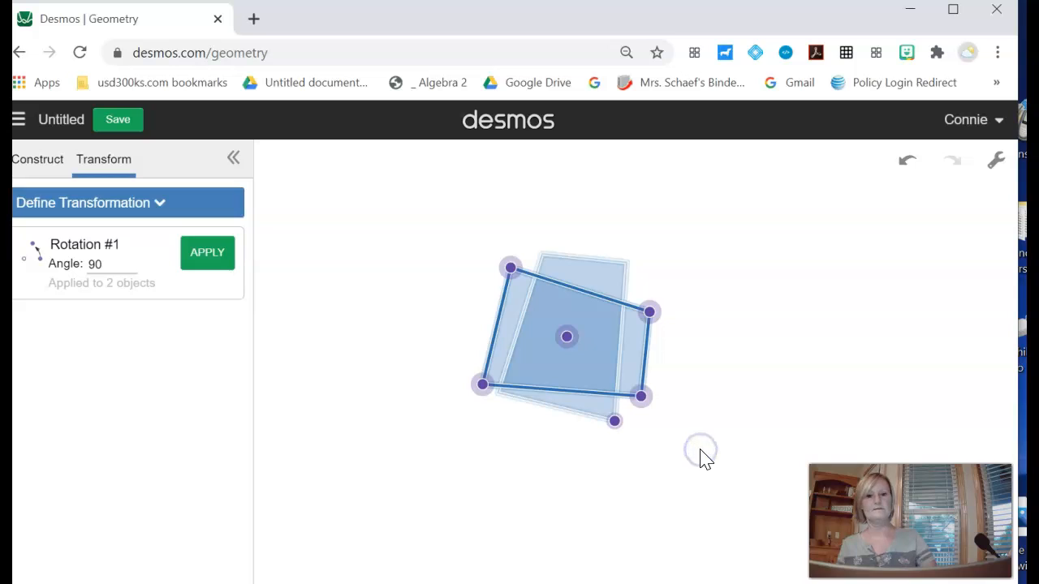
click(411, 284)
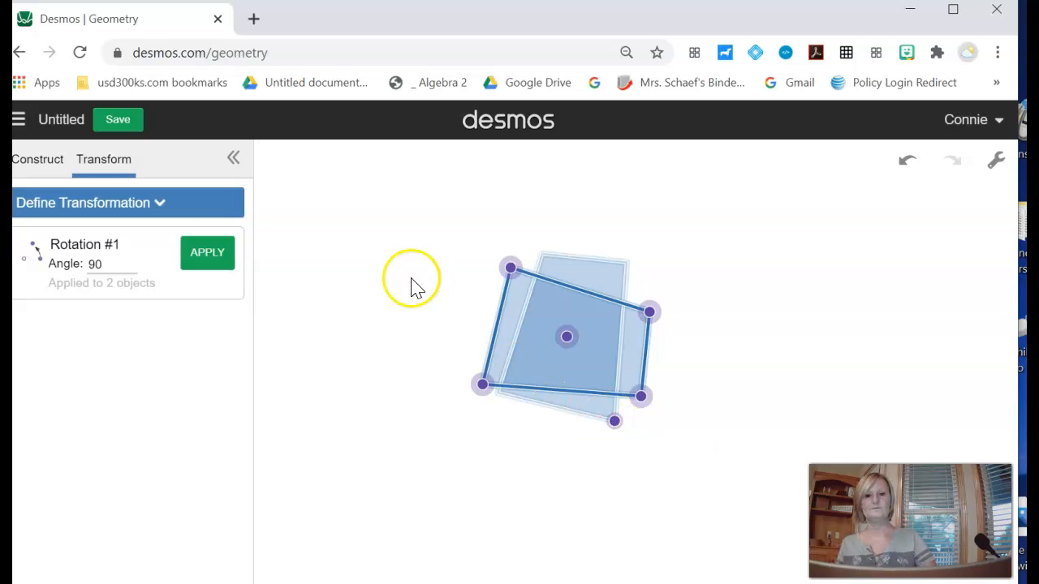
key(ctrl+z)
key(ctrl+z)
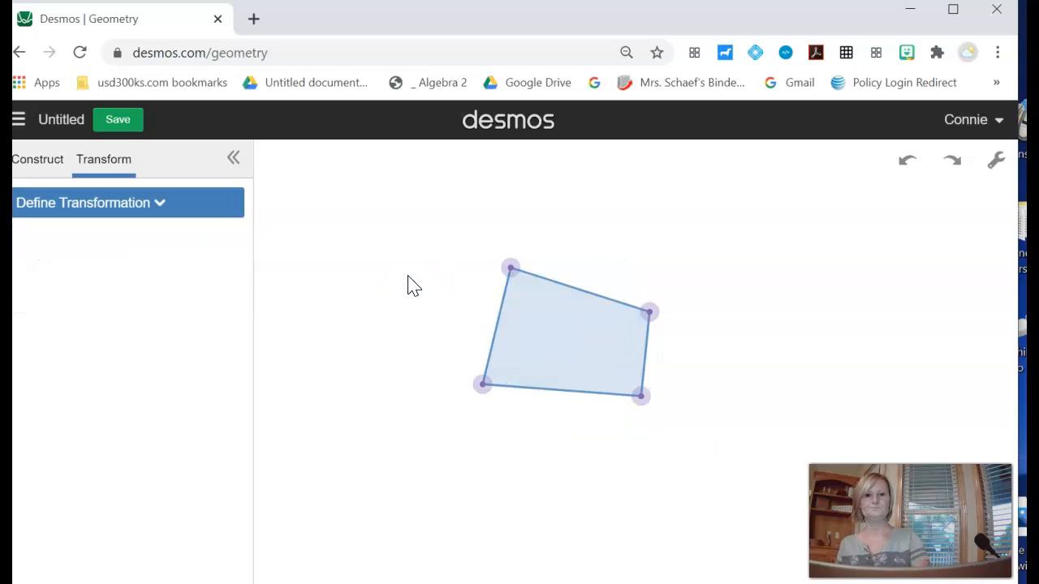
- Try rotating the quadrilateral 90° about its lower-left vertex, then undo the applied rotation
click(162, 205)
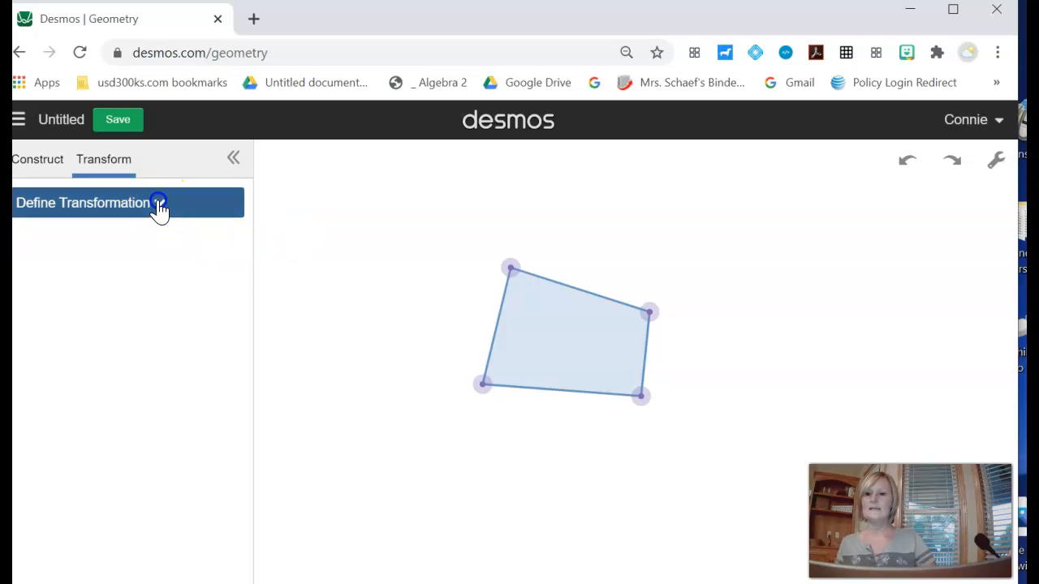
click(158, 209)
click(96, 321)
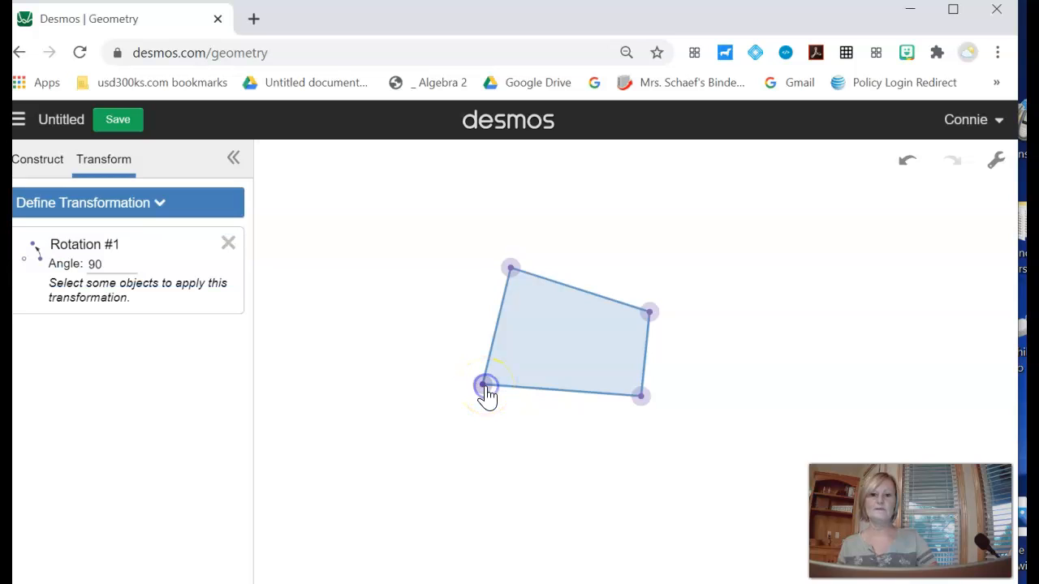
click(557, 321)
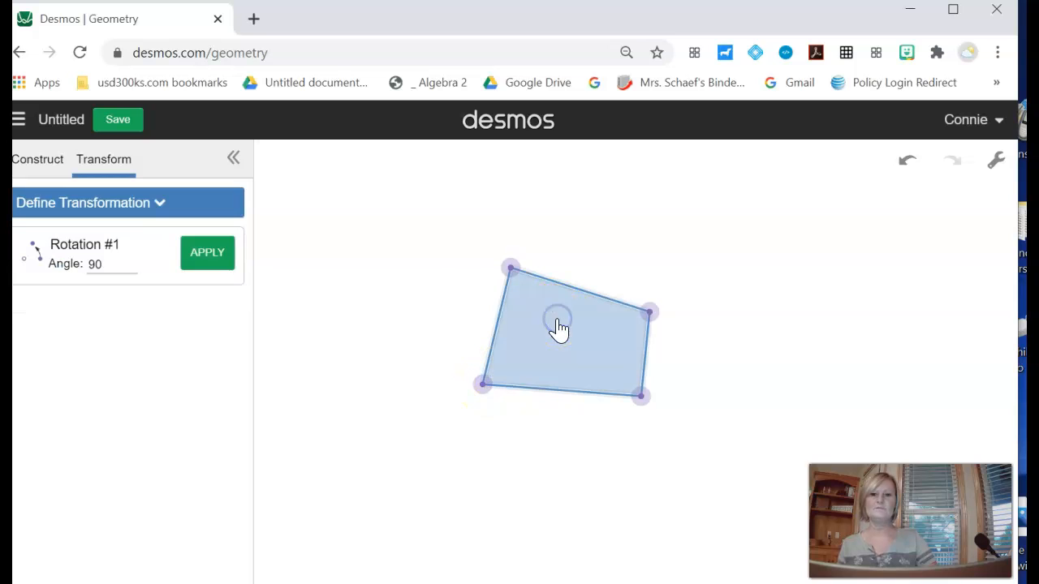
click(209, 253)
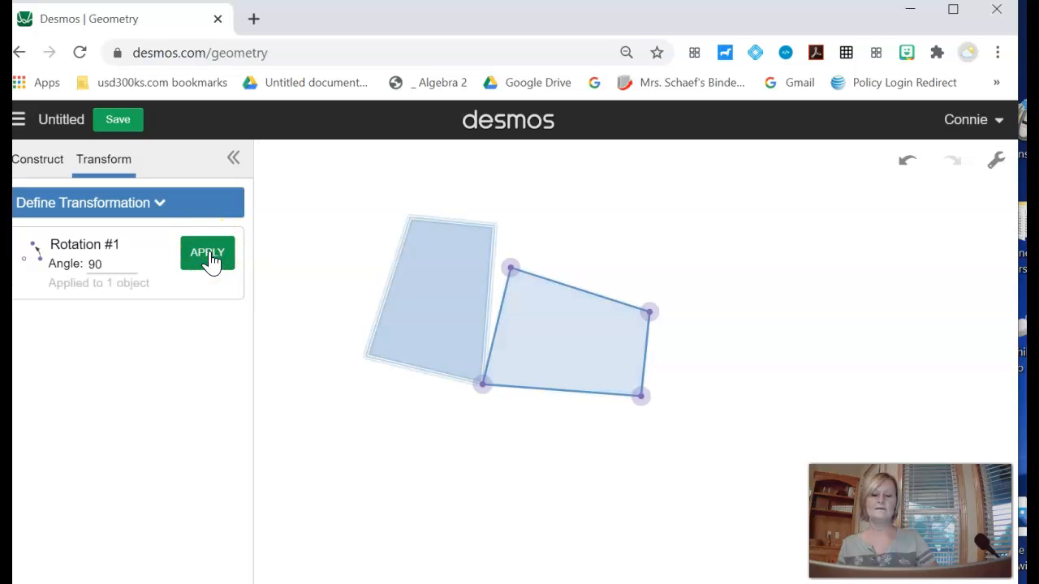
click(546, 332)
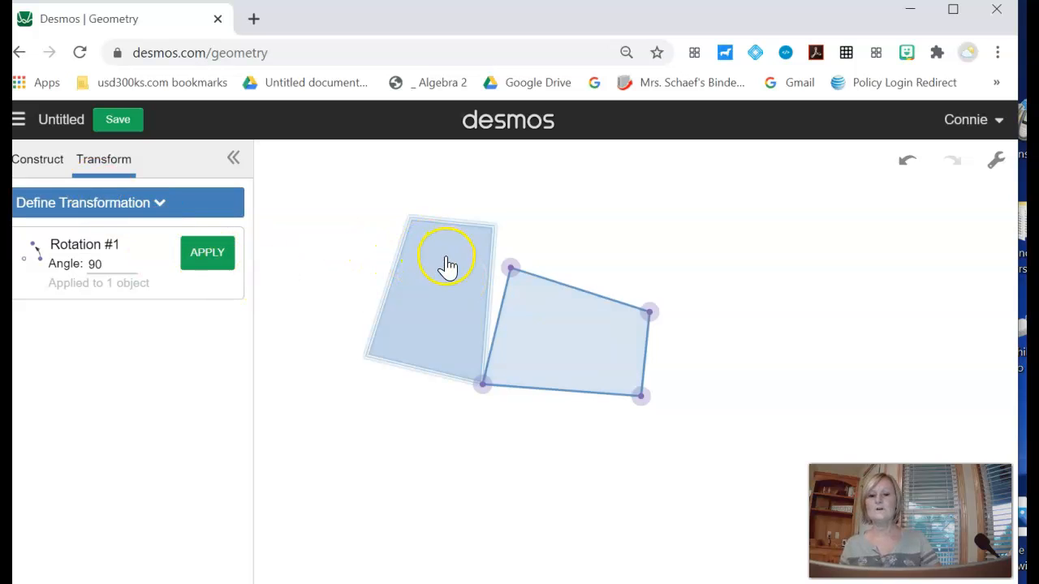
click(297, 226)
key(ctrl+z)
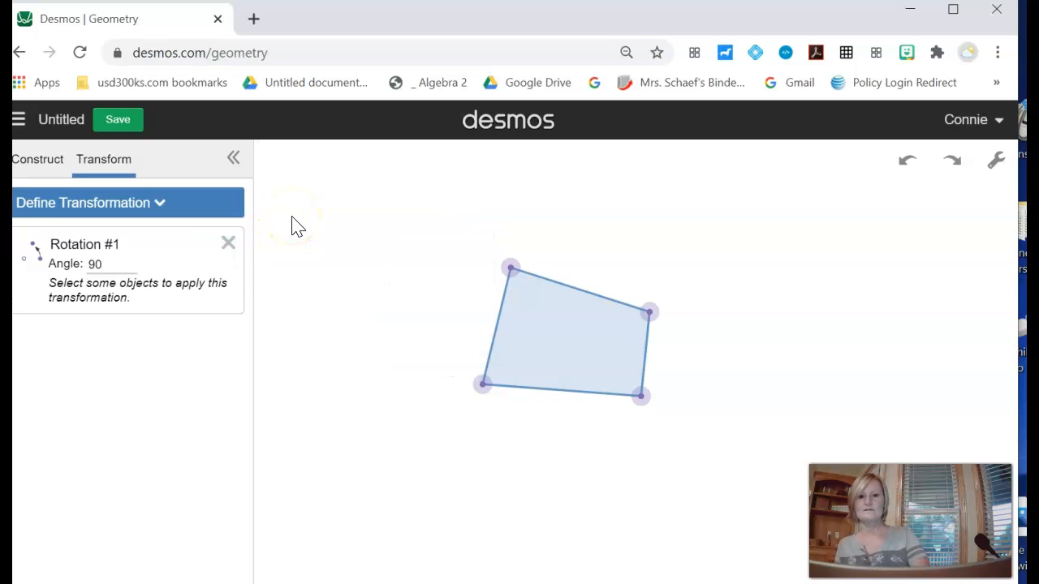
- Remove the leftover rotation and dilate the quadrilateral by a scale factor of 2 about a center point inside it
click(81, 204)
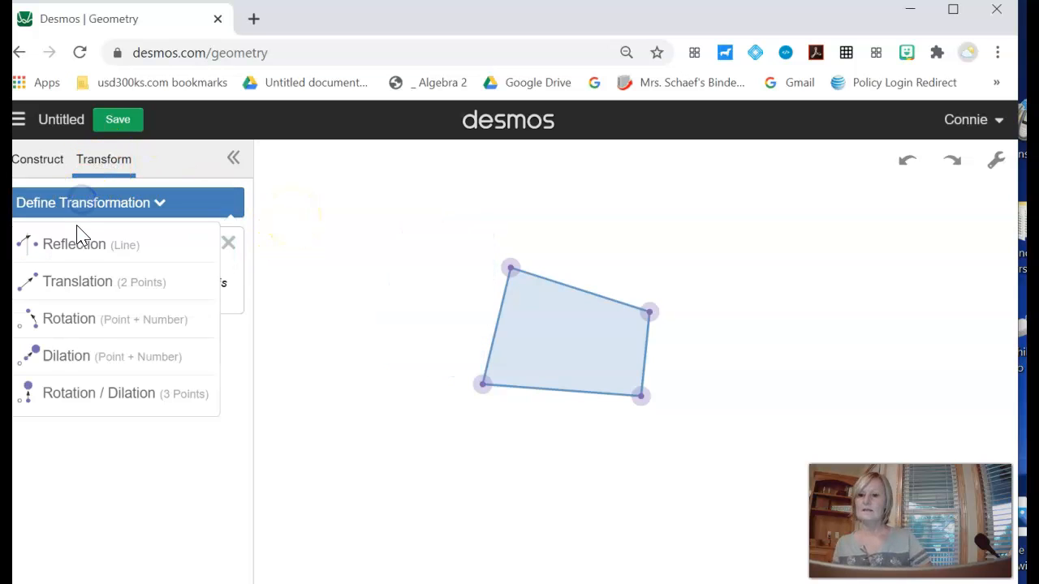
click(77, 365)
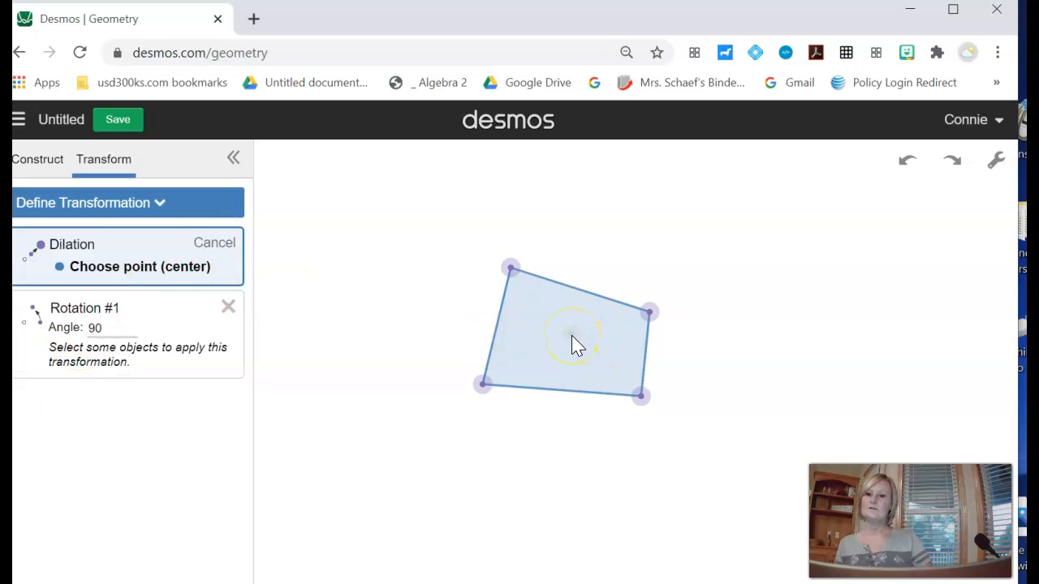
click(228, 307)
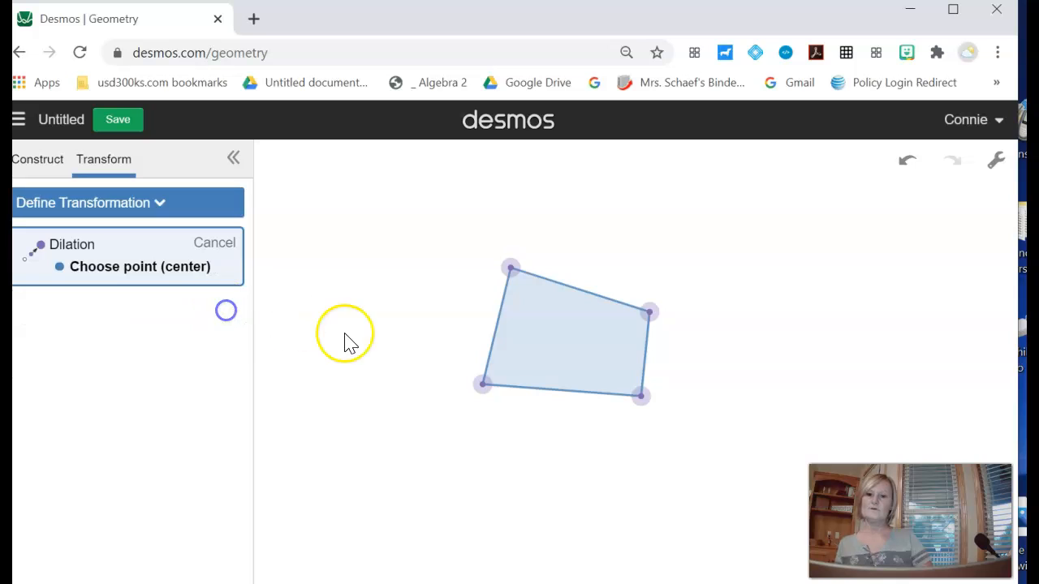
click(567, 336)
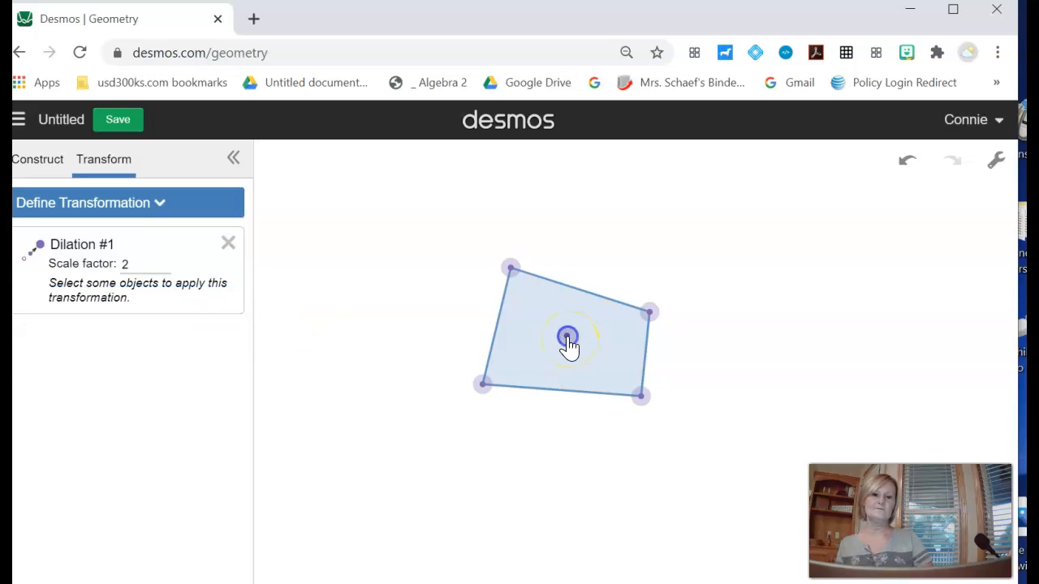
click(530, 301)
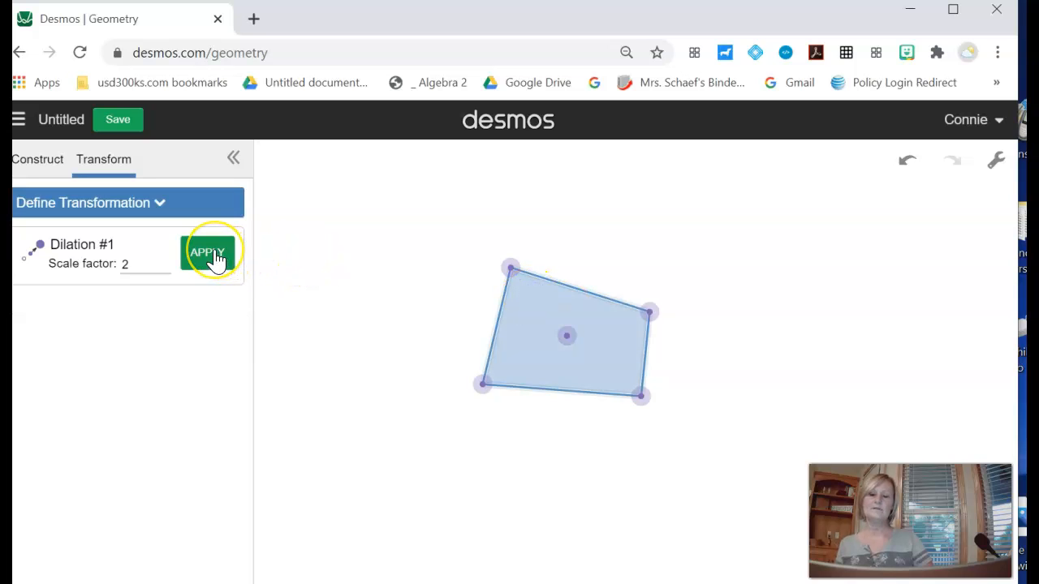
click(213, 257)
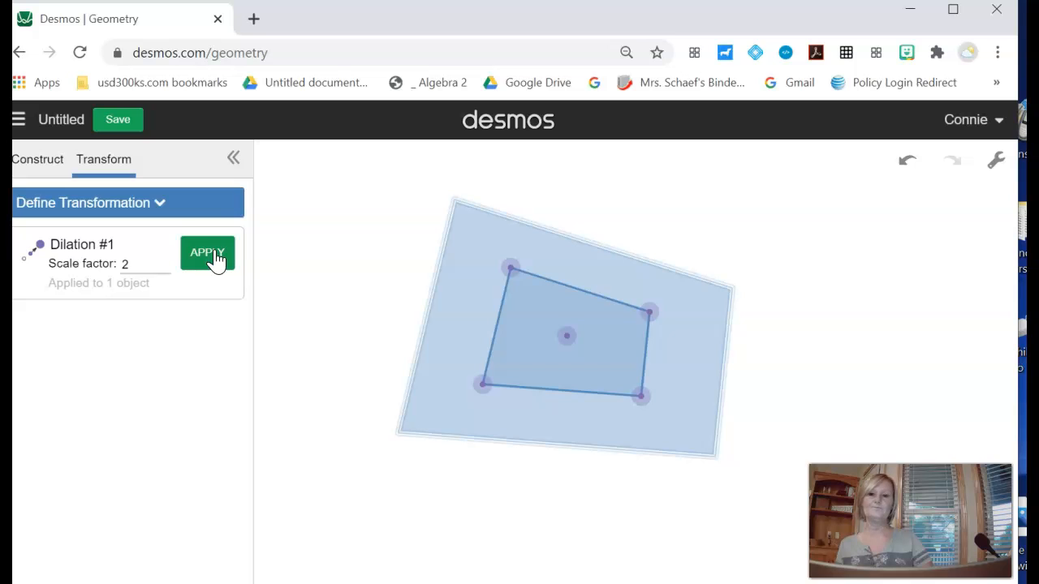
- Undo the scale-factor-2 dilation and dilate the quadrilateral by 0.5 about its interior center point
key(ctrl+z)
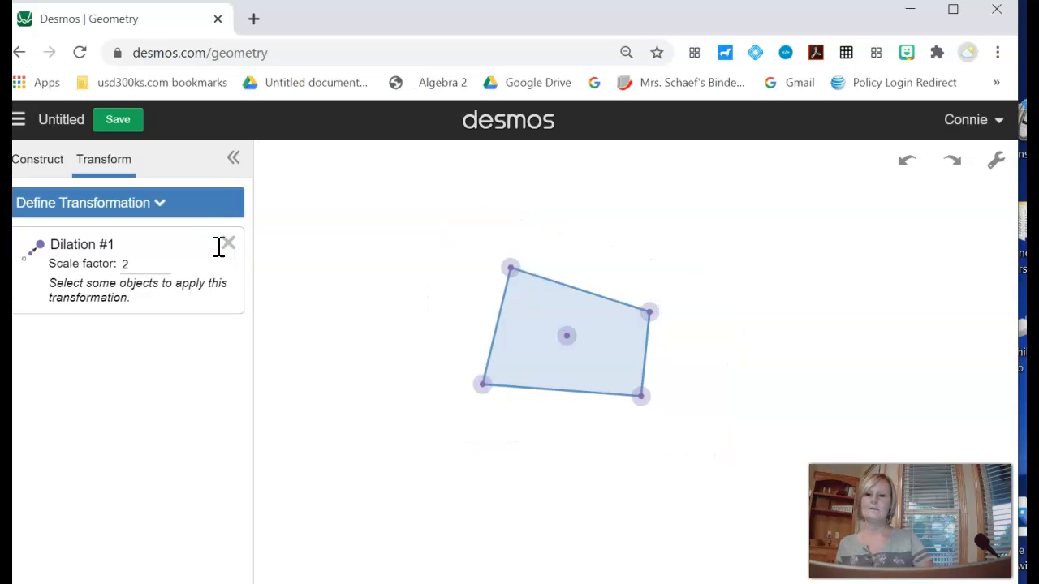
click(122, 266)
double_click(121, 271)
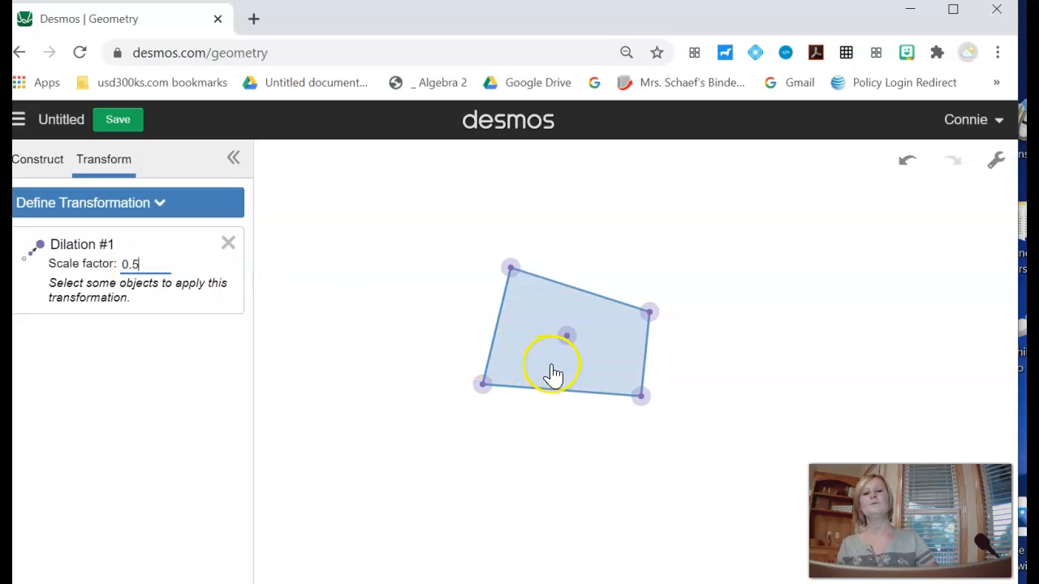
click(564, 341)
click(530, 348)
click(220, 274)
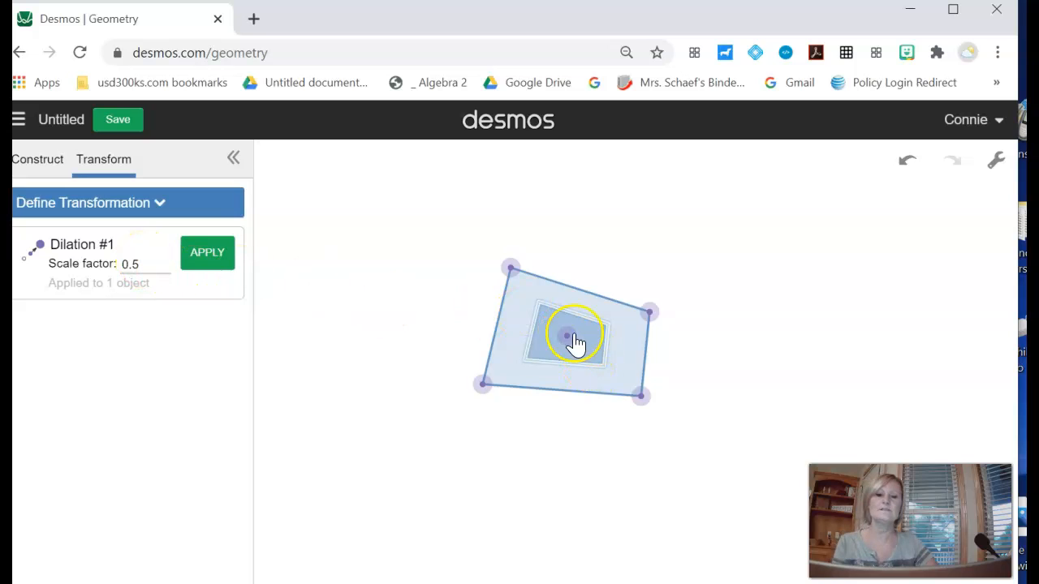
- Try other scale factors for the dilation, ending with a scale factor of .2
drag(148, 262, 120, 276)
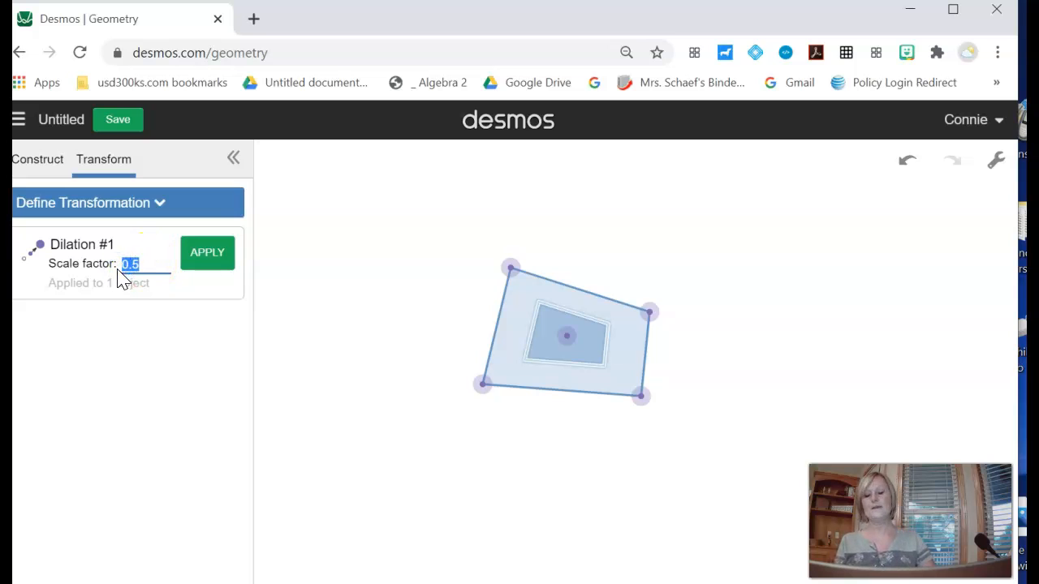
text(1/3)
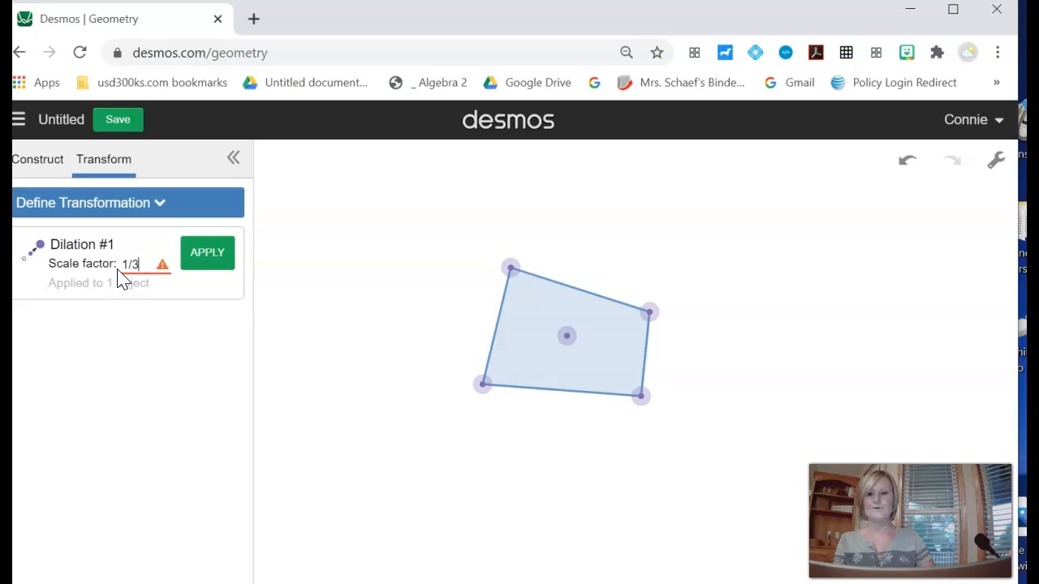
click(206, 275)
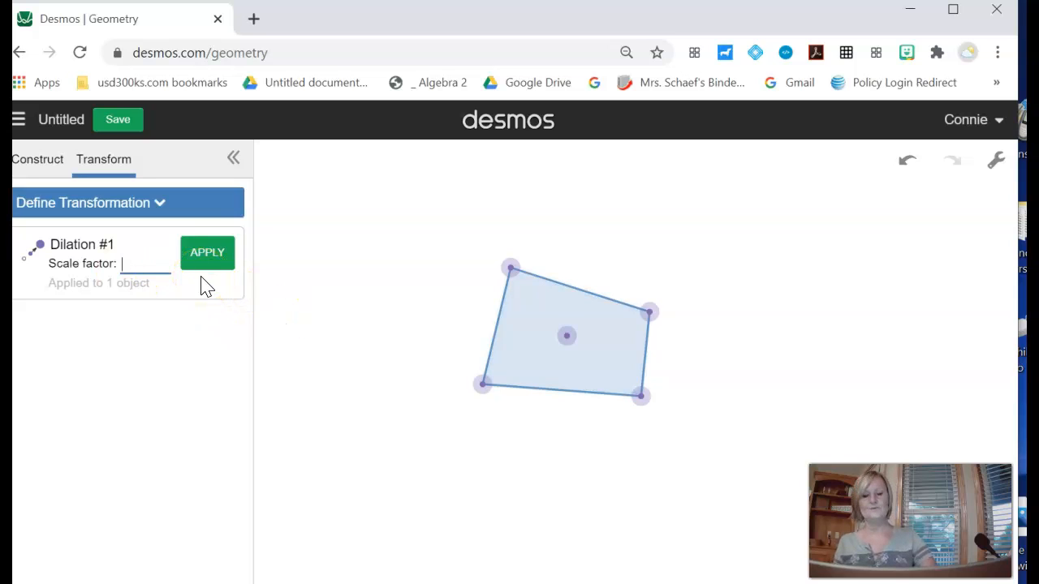
text(2.5)
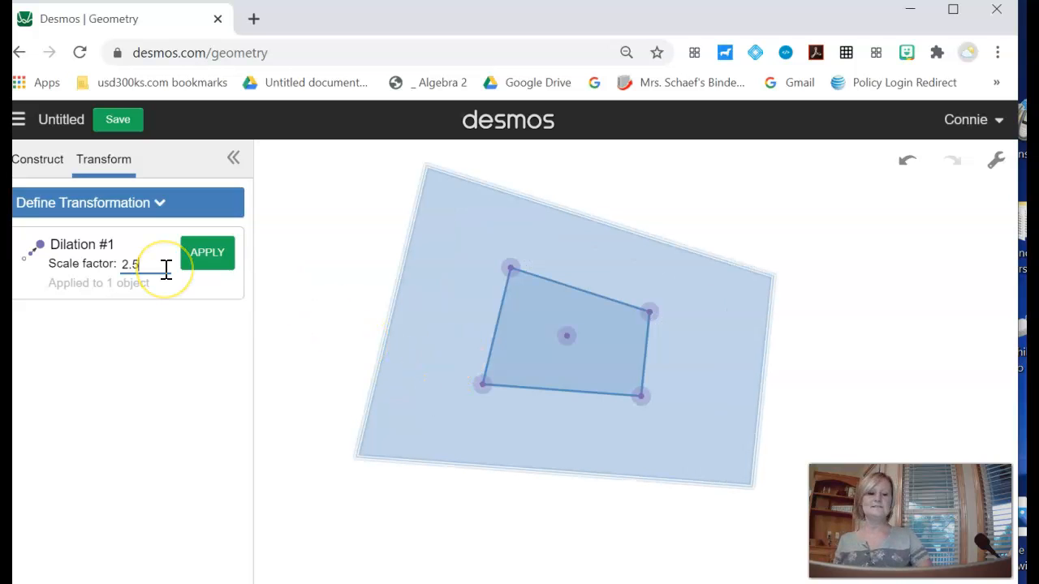
key(BackSpace)
key(BackSpace)
key(BackSpace)
text(5)
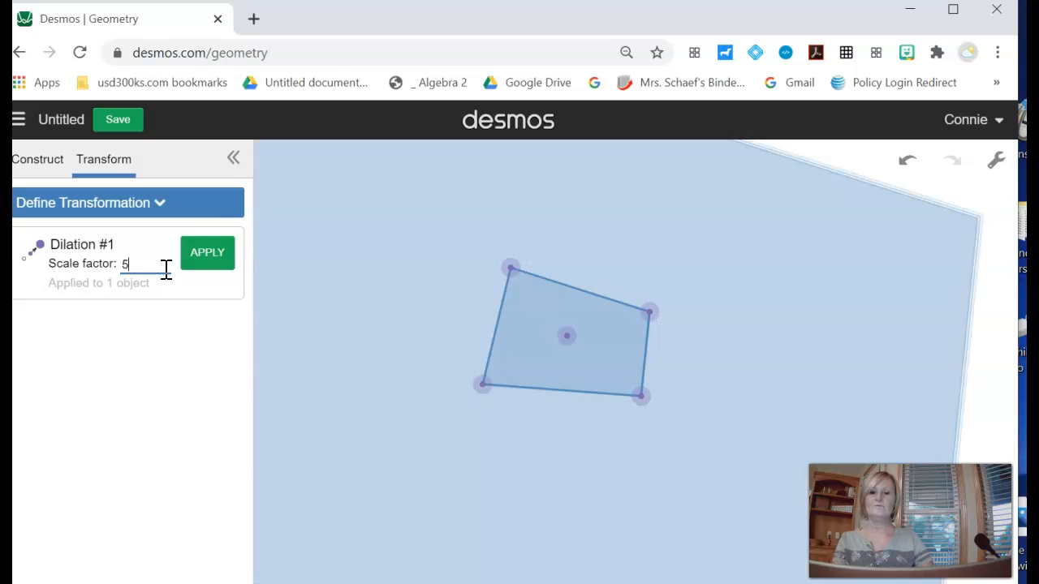
key(BackSpace)
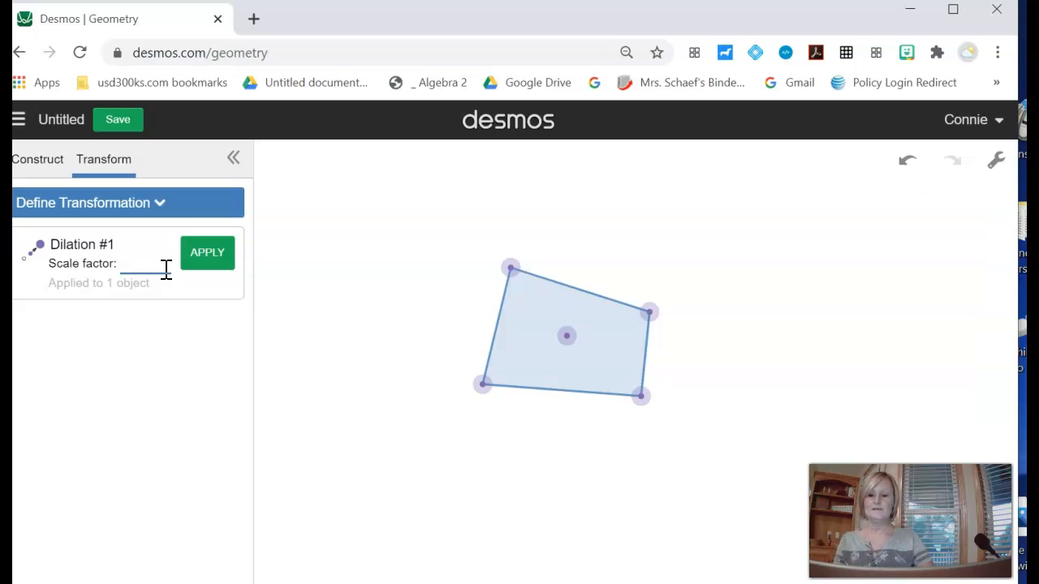
text(.2)
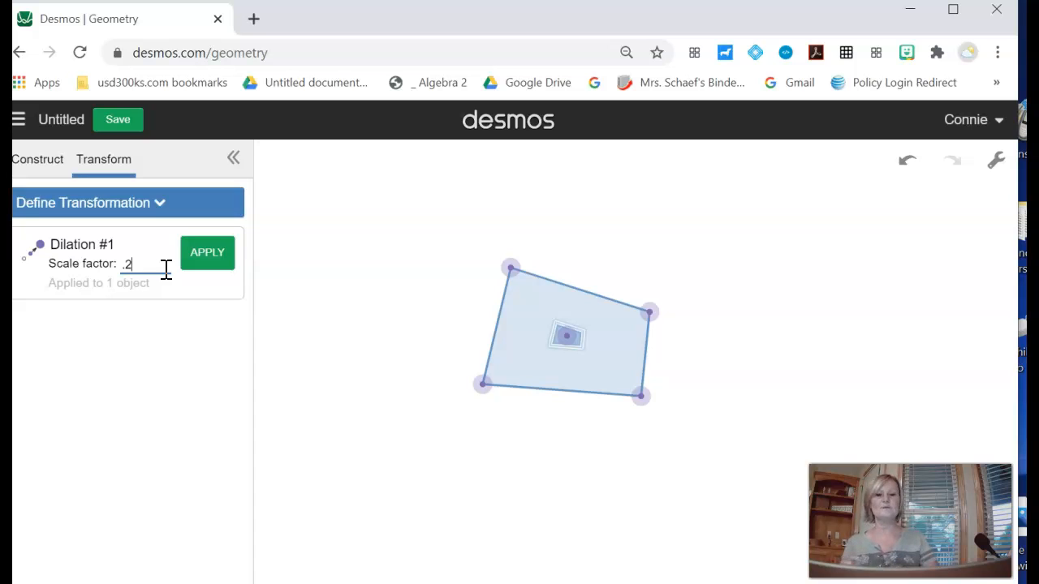
- Clear the canvas, removing the quadrilateral and the dilation
click(34, 163)
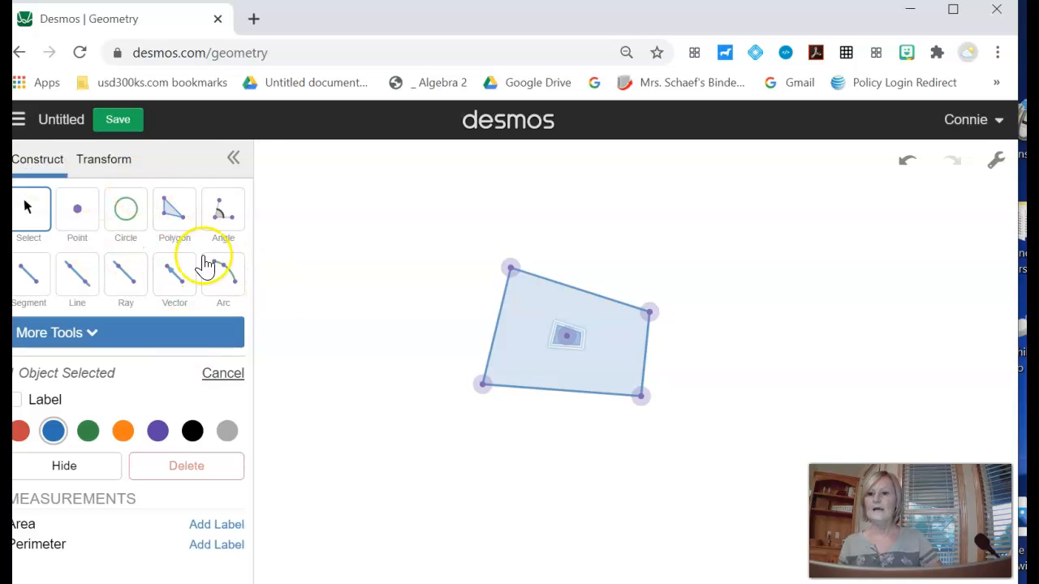
click(96, 161)
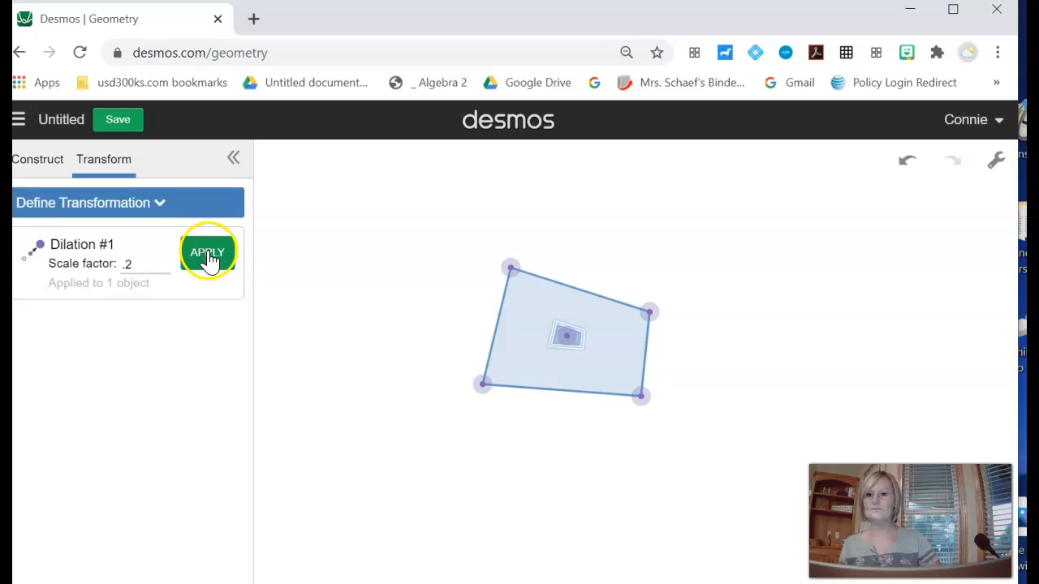
click(155, 211)
click(211, 246)
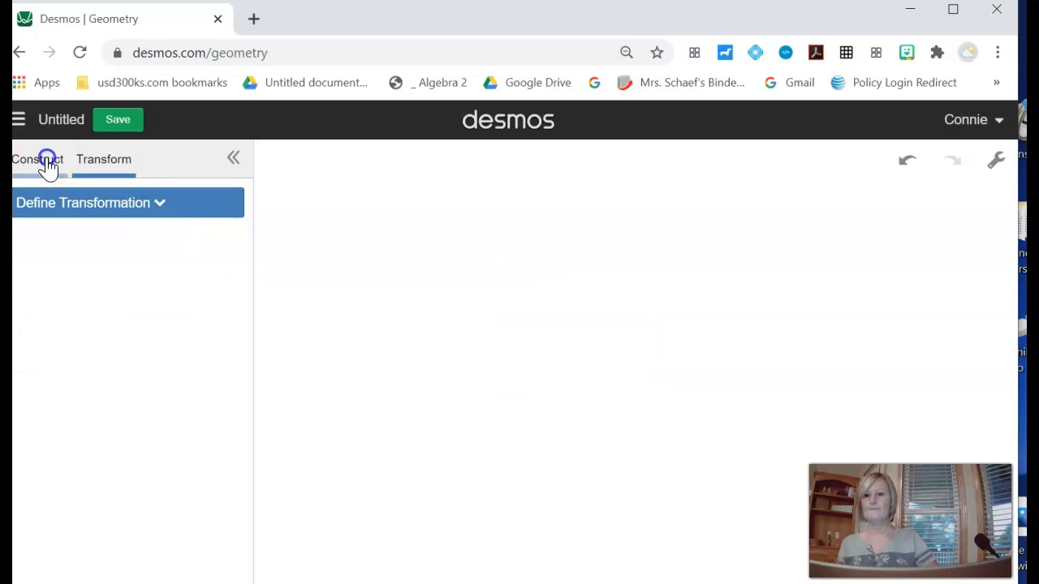
- Draw a triangle with the Polygon tool on the empty canvas
click(42, 161)
click(169, 213)
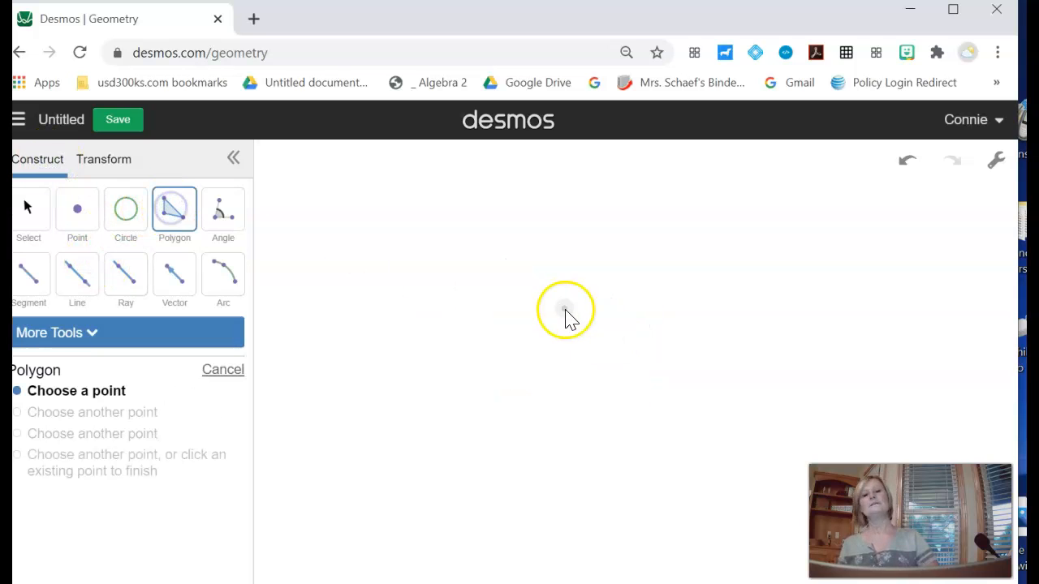
click(572, 277)
click(530, 365)
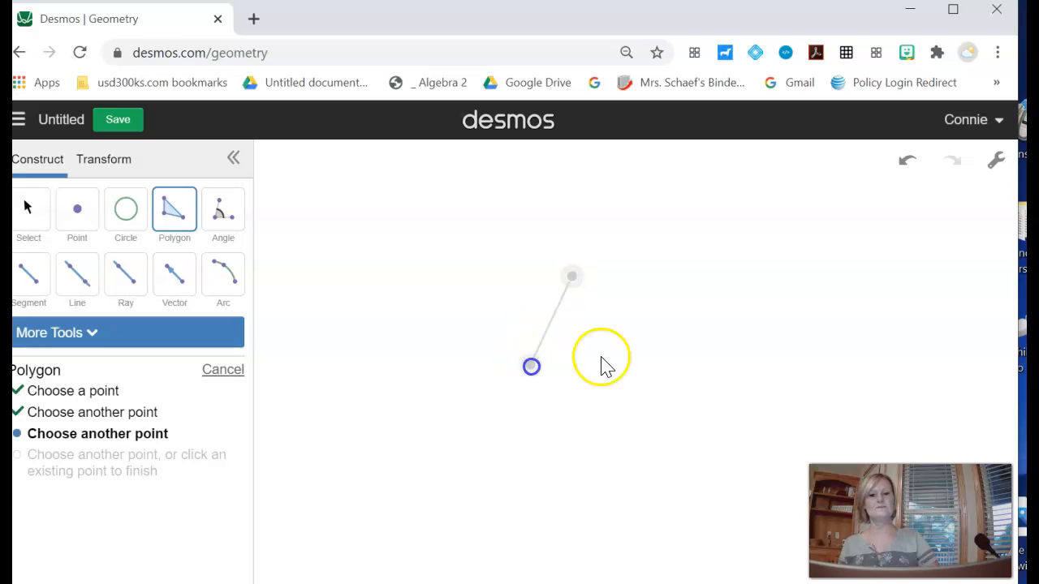
click(705, 339)
click(571, 279)
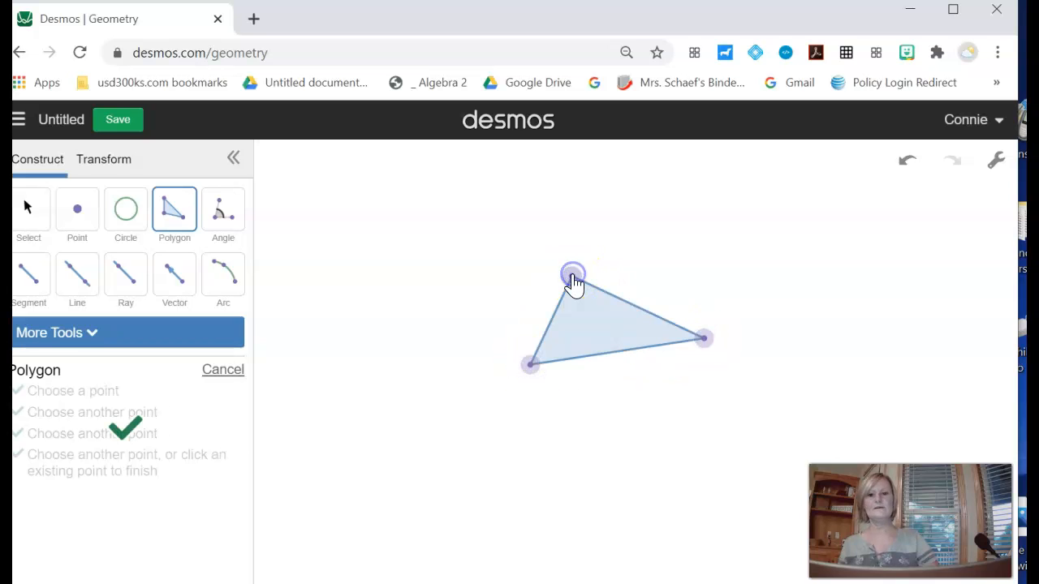
- Try a Rotation/Dilation of the triangle centred inside it, mapping its lower-left vertex to a point farther left, then undo it
click(96, 162)
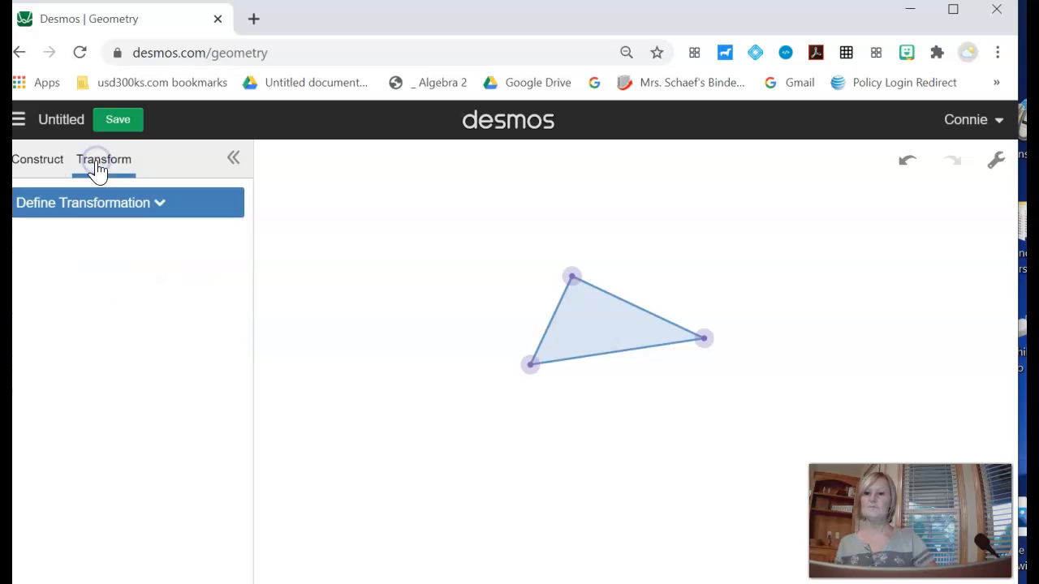
click(104, 209)
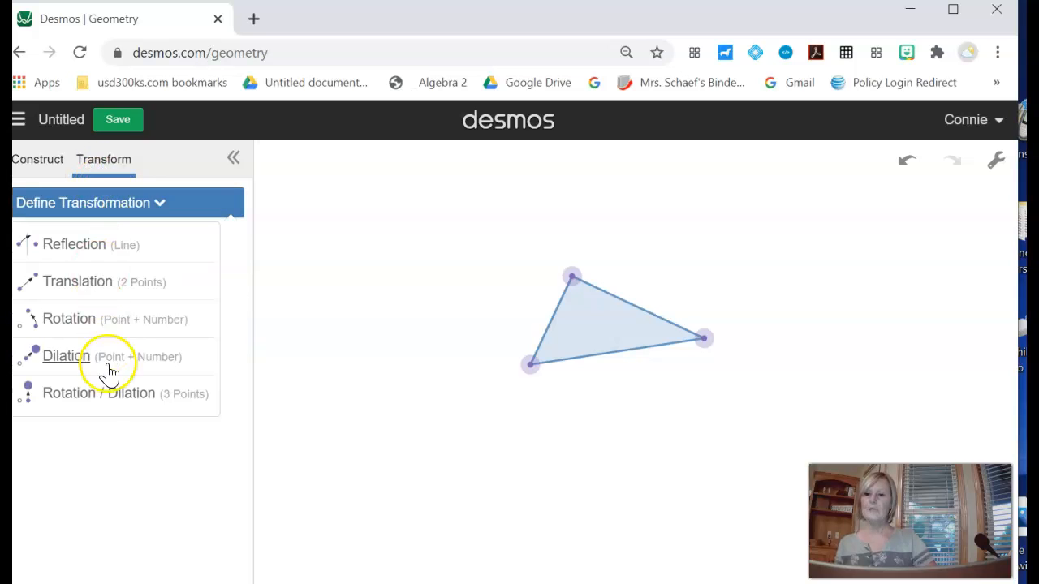
click(96, 397)
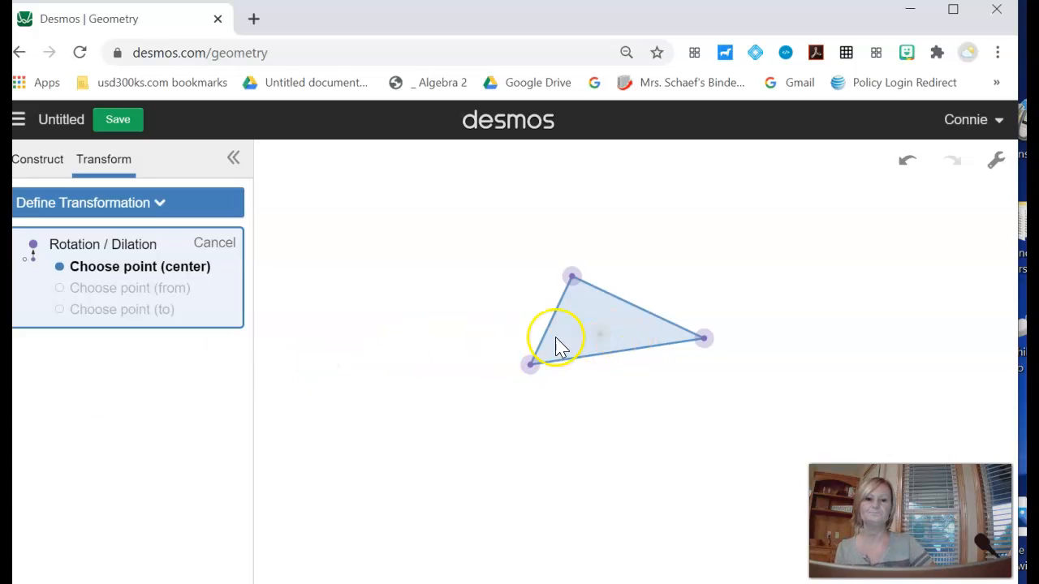
click(590, 328)
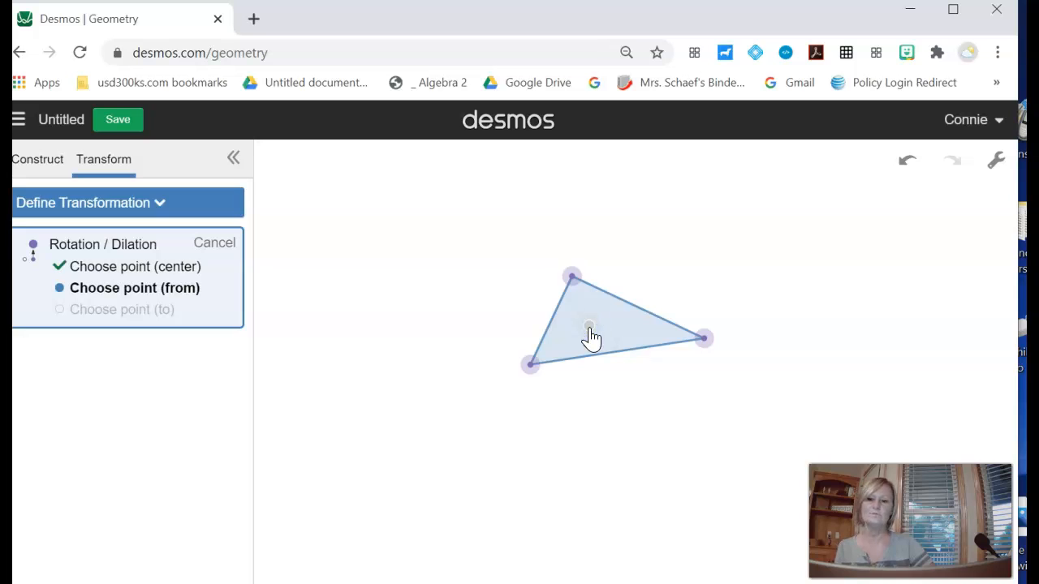
click(531, 366)
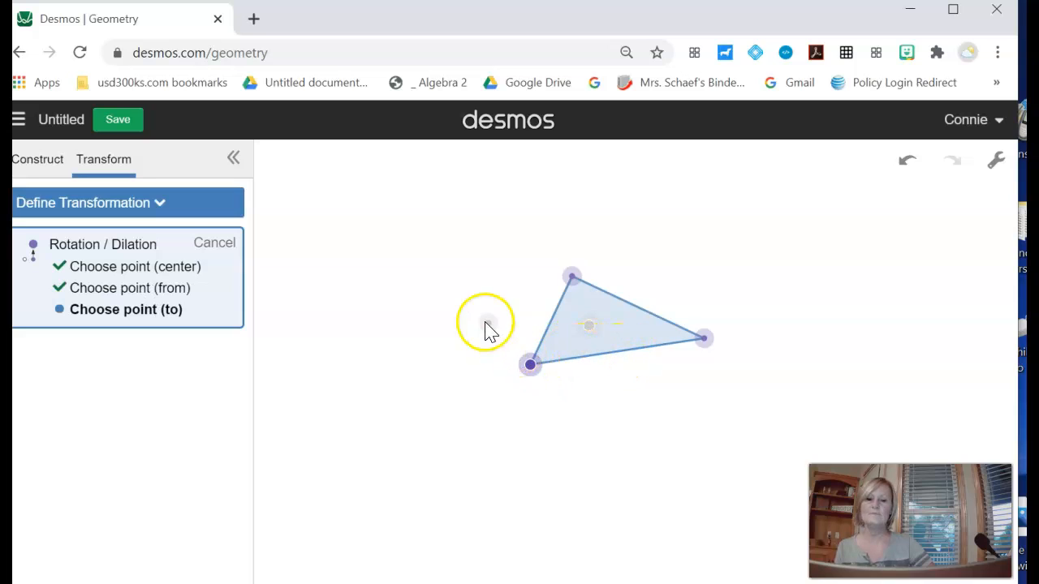
click(443, 365)
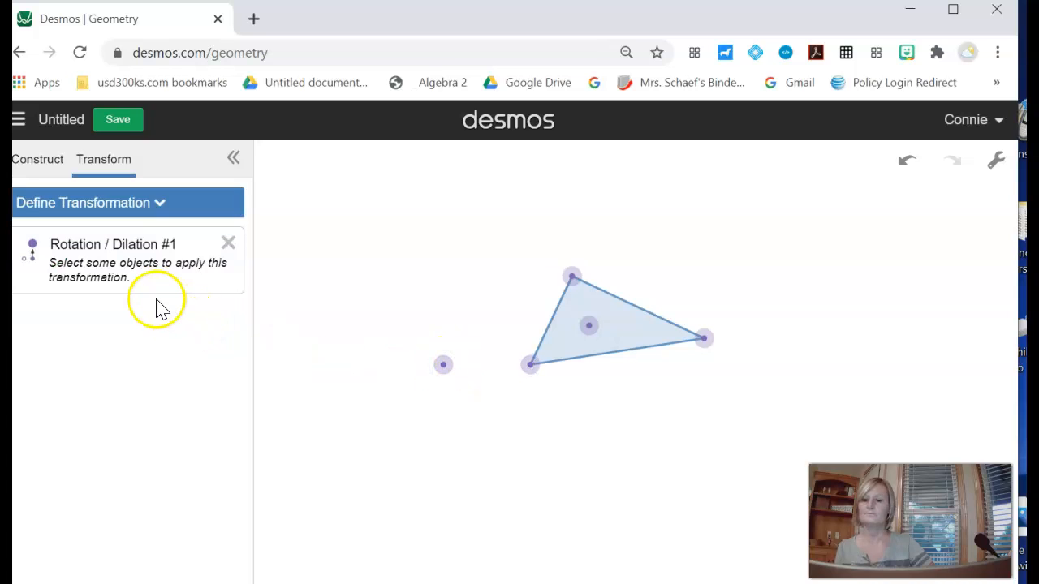
click(586, 307)
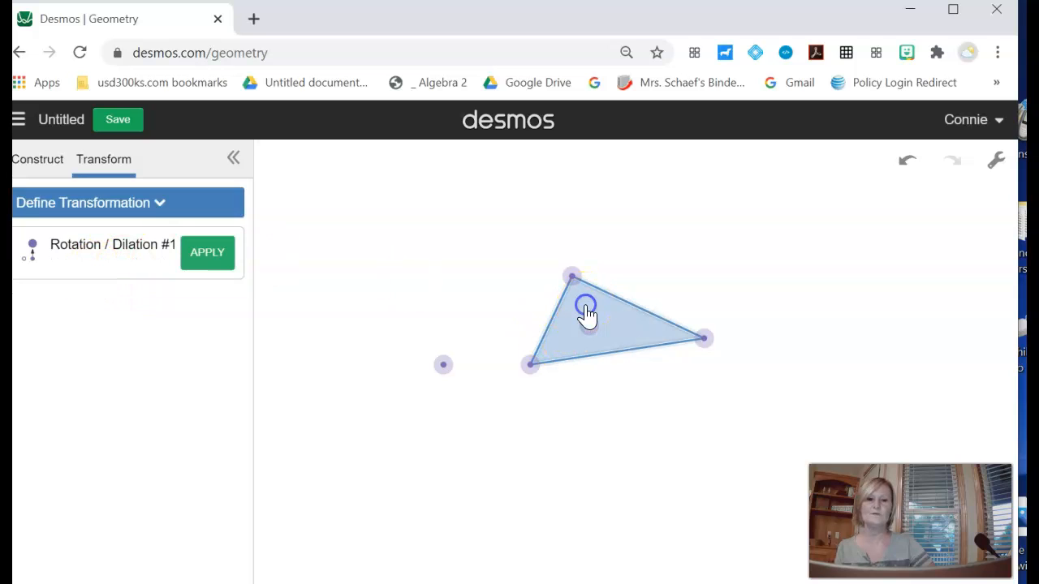
click(211, 258)
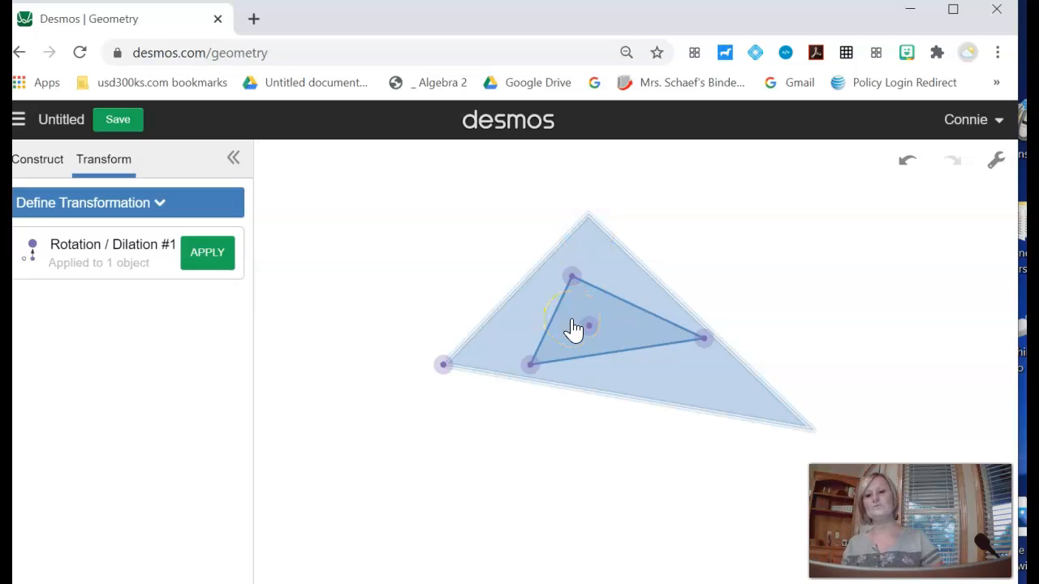
click(213, 260)
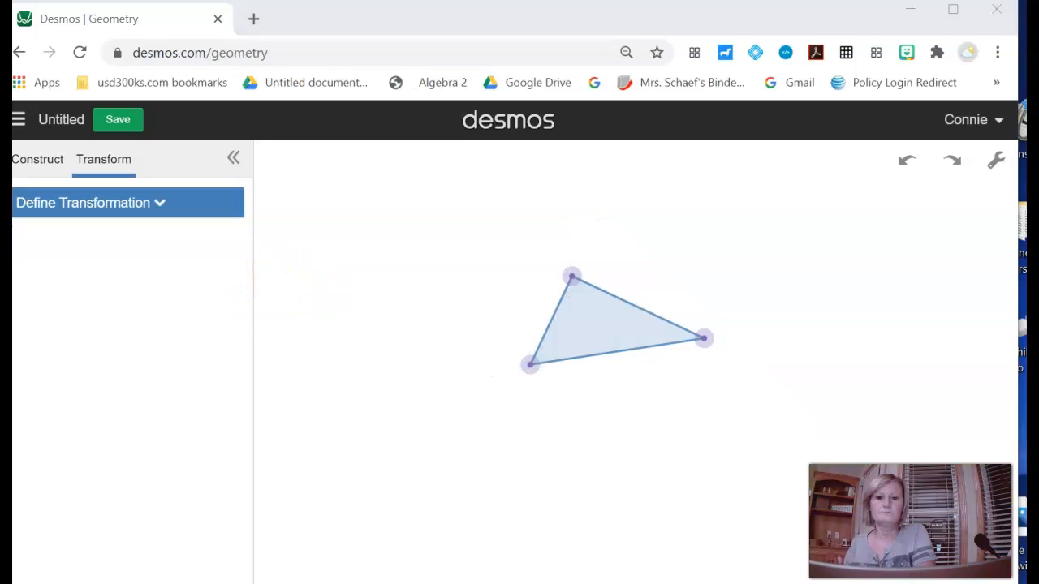